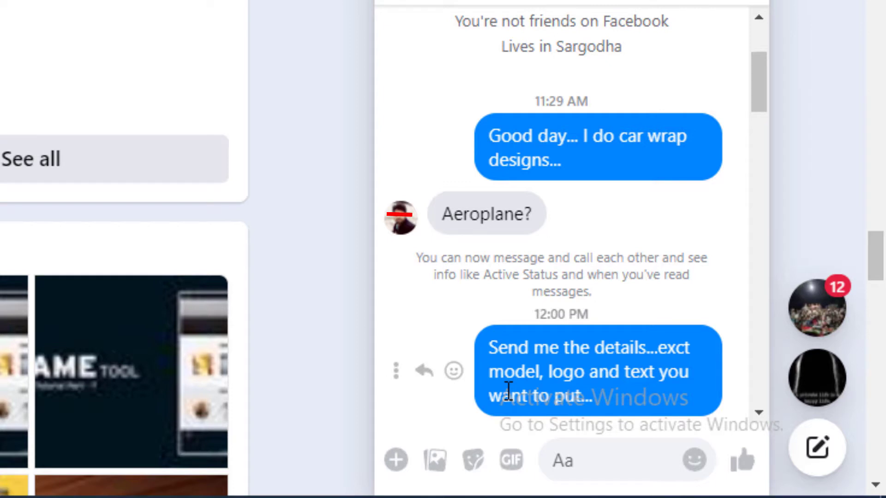
Read through the client's chat messages for the airplane wrap references and requested base color.
scroll(507, 390, down, 5)
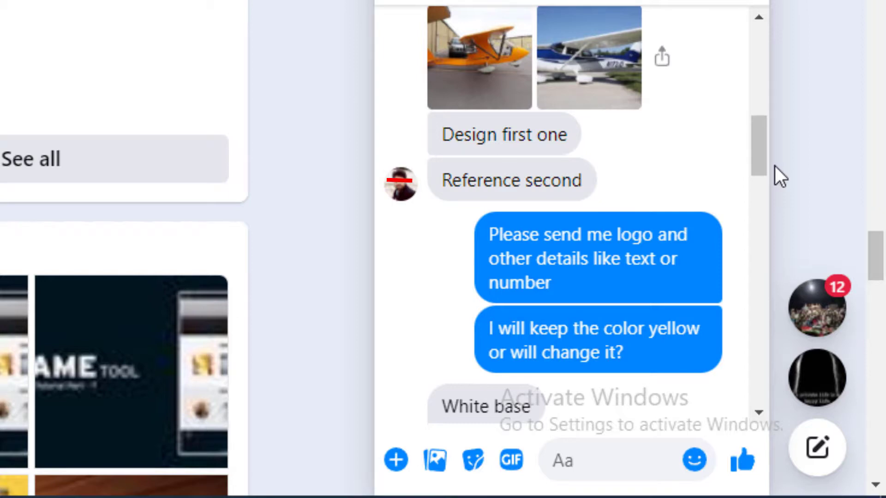
scroll(774, 165, down, 5)
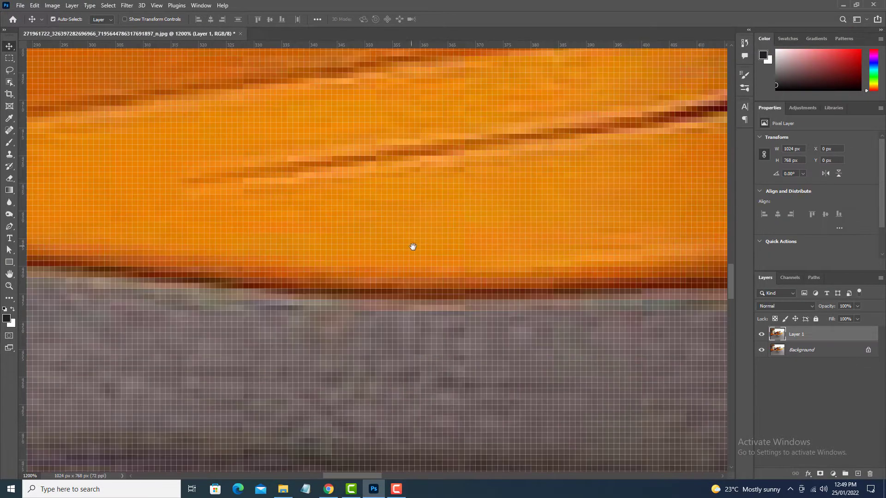
In Photoshop, add a new layer and clone orange paint over the rear tip of the fuselage's black lightning stripe at 39% flow.
key(ctrl+shift+alt+n)
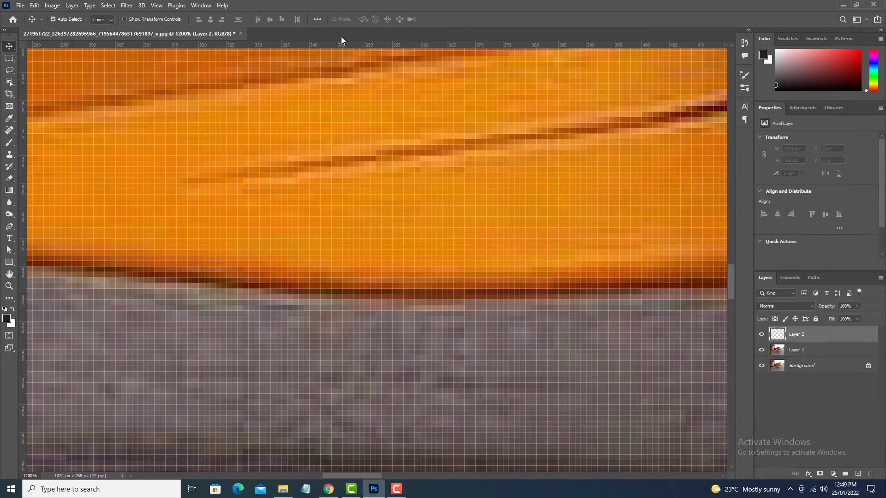
key(s)
mouse_move(184, 179)
mouse_down()
mouse_move(257, 190)
mouse_move(364, 158)
mouse_move(246, 165)
mouse_up()
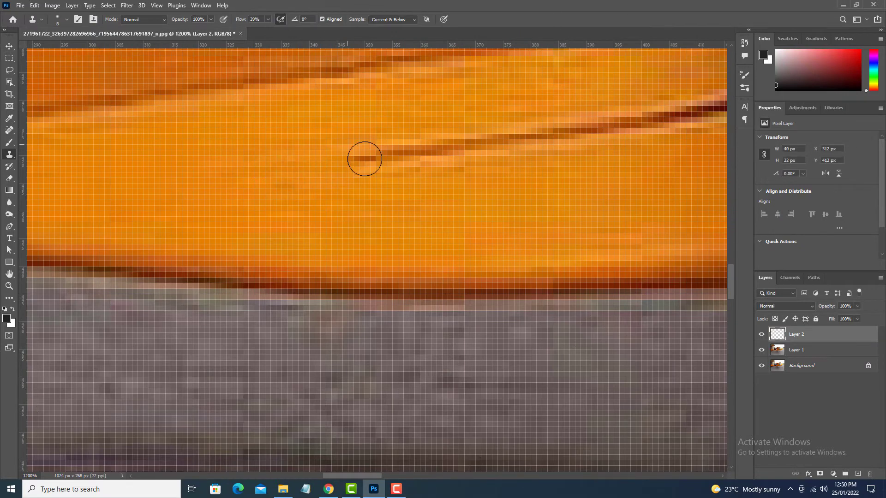
mouse_move(246, 177)
mouse_down()
mouse_move(301, 173)
mouse_move(362, 192)
mouse_move(367, 140)
mouse_up()
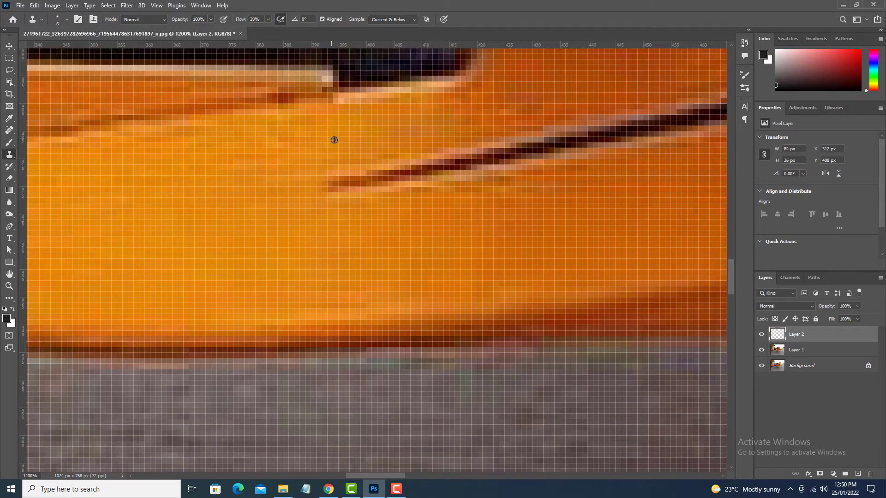
mouse_move(334, 138)
mouse_down()
mouse_move(410, 186)
mouse_move(240, 262)
mouse_up()
drag(249, 248, 415, 218)
mouse_move(418, 226)
mouse_down()
mouse_move(218, 307)
mouse_move(273, 280)
mouse_move(322, 276)
mouse_up()
scroll(386, 245, down, 6)
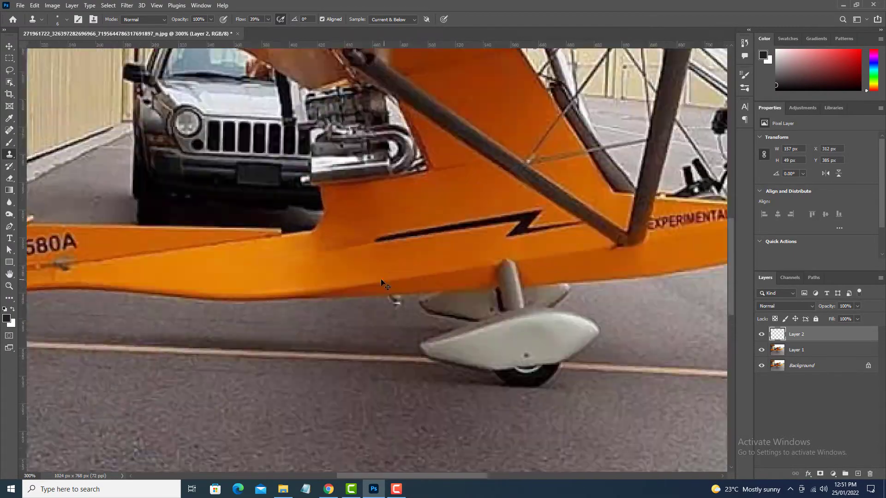
Enlarge the Clone Stamp brush and retouch the orange fuselage paint around the erased rear end of the stripe.
scroll(185, 284, up, 5)
key(ctrl+minus)
click(500, 216)
key(])
key(])
key(])
drag(626, 132, 514, 153)
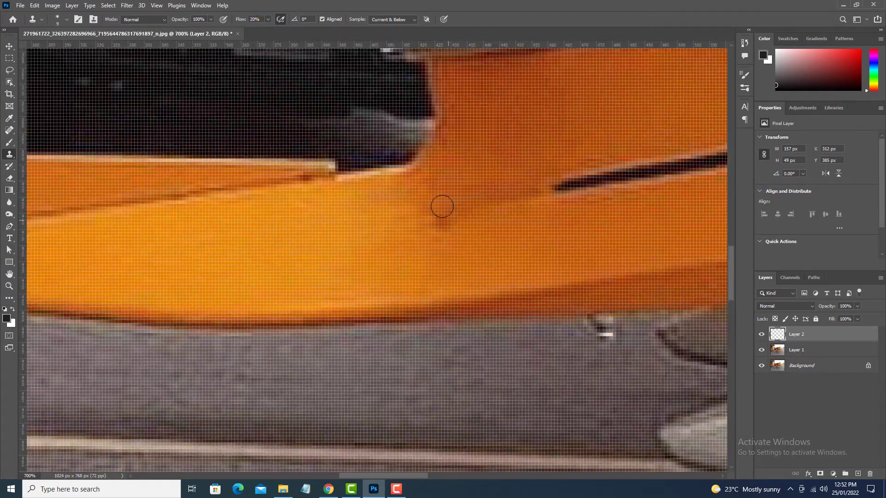
Lower the Clone Stamp flow to 10% and blend the orange paint behind the remaining stripe.
drag(241, 18, 227, 19)
alt+click(520, 179)
drag(297, 261, 474, 207)
scroll(475, 207, down, 4)
scroll(405, 249, up, 4)
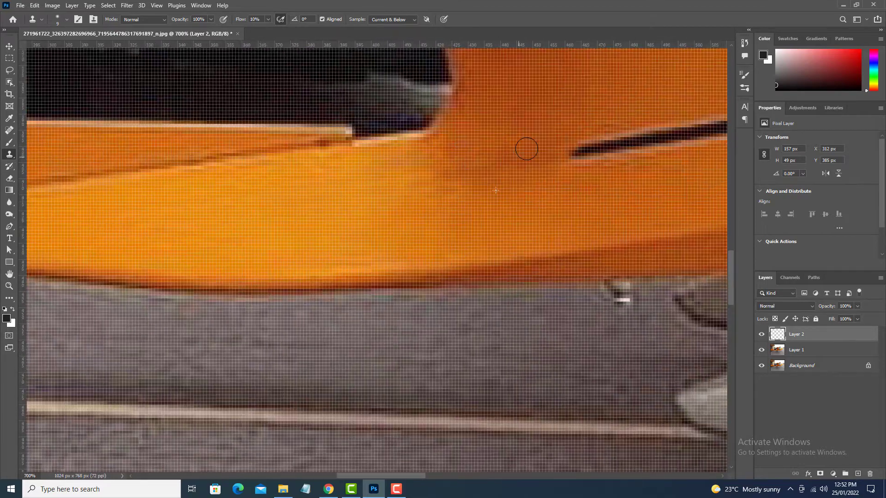
drag(546, 166, 489, 165)
Clone orange paint over the long straight section of the black stripe below the engine.
mouse_move(575, 155)
mouse_down()
mouse_move(443, 224)
mouse_move(499, 229)
mouse_move(451, 219)
mouse_move(320, 237)
mouse_up()
alt+click(484, 160)
drag(387, 243, 402, 231)
mouse_move(351, 249)
mouse_down()
mouse_move(312, 265)
mouse_move(398, 242)
mouse_move(295, 294)
mouse_up()
alt+click(304, 302)
alt+click(375, 279)
alt+click(233, 335)
mouse_move(295, 293)
mouse_down()
mouse_move(416, 268)
mouse_move(397, 278)
mouse_up()
alt+click(340, 226)
alt+click(319, 322)
Adjust the Clone Stamp brush to 10 px and paint out the stripe's zigzag bolt above the landing gear.
key(bracketright)
key(bracketright)
key(bracketright)
key(bracketleft)
key(bracketleft)
alt+click(425, 203)
alt+click(310, 328)
mouse_move(426, 287)
mouse_down()
mouse_move(290, 322)
mouse_move(308, 298)
mouse_move(383, 294)
mouse_up()
drag(383, 299, 396, 286)
mouse_move(365, 330)
mouse_down()
mouse_move(335, 312)
mouse_move(323, 322)
mouse_move(376, 292)
mouse_move(384, 270)
mouse_up()
drag(385, 311, 405, 312)
mouse_move(386, 328)
mouse_down()
mouse_move(420, 336)
mouse_move(429, 322)
mouse_up()
alt+click(349, 327)
drag(403, 296, 411, 307)
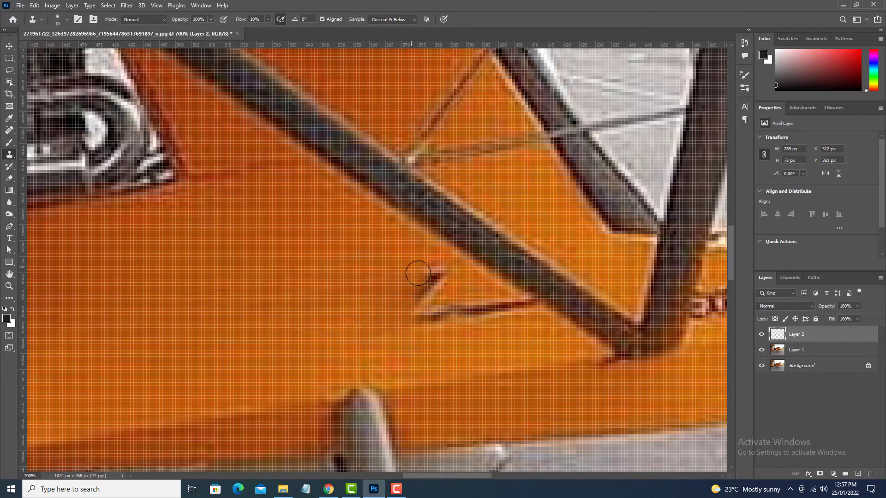
Clone out the last remnants of the lightning stripe beneath the diagonal wing strut.
drag(419, 273, 436, 289)
mouse_move(436, 291)
mouse_down()
mouse_move(422, 316)
mouse_move(525, 301)
mouse_move(497, 307)
mouse_up()
alt+click(390, 272)
alt+click(516, 327)
alt+click(530, 338)
Clone orange paint over the EXPERIMENTAL lettering below the cockpit opening.
key(ctrl+minus)
key(ctrl+minus)
key(ctrl+minus)
key(ctrl+minus)
key(ctrl+minus)
key(ctrl+minus)
scroll(488, 265, up, 7)
alt+click(553, 276)
mouse_move(488, 249)
mouse_down()
mouse_move(502, 230)
mouse_move(482, 222)
mouse_move(477, 243)
mouse_up()
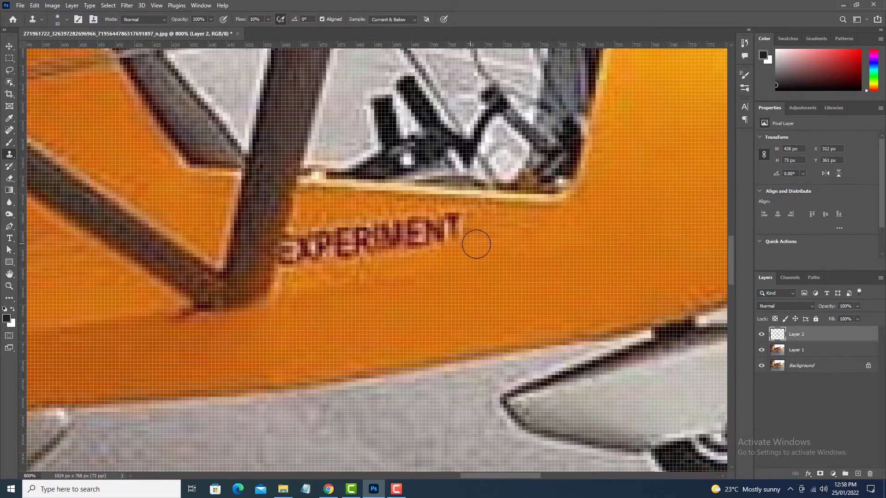
mouse_move(339, 280)
mouse_down()
mouse_move(359, 258)
mouse_move(439, 234)
mouse_move(389, 253)
mouse_move(377, 224)
mouse_move(362, 240)
mouse_move(340, 231)
mouse_move(328, 258)
mouse_move(283, 237)
mouse_move(277, 252)
mouse_up()
Clone out the small emblem on the airplane's nose.
key(ctrl+0)
scroll(576, 234, up, 6)
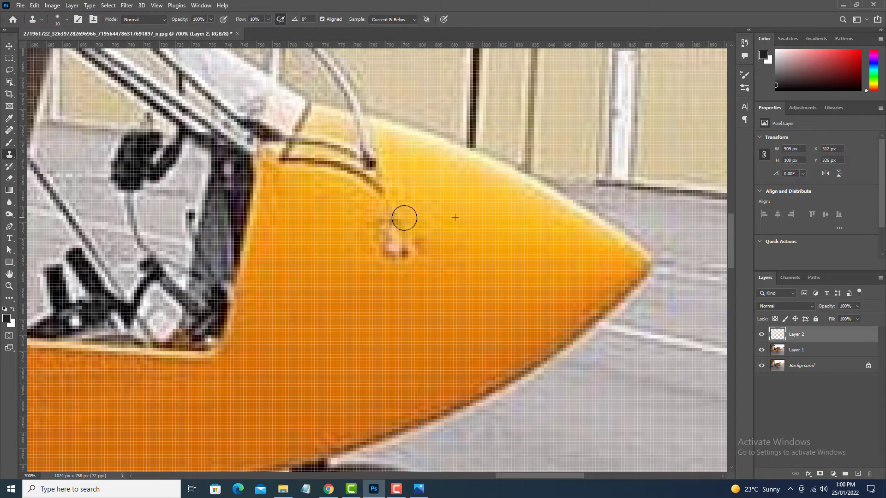
drag(402, 256, 361, 223)
Clone out the registration lettering on the rear fuselage and the CUB logo and flag on the tail fin.
drag(230, 316, 610, 207)
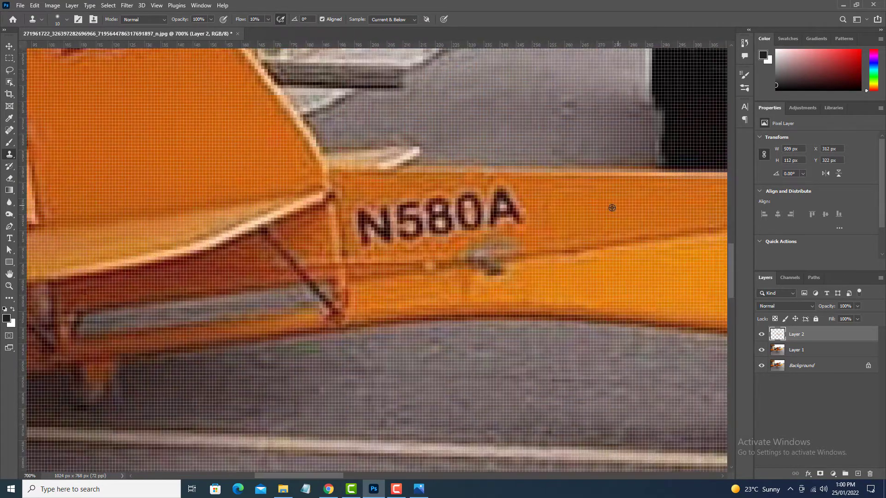
alt+click(611, 207)
mouse_move(516, 223)
mouse_down()
mouse_move(501, 194)
mouse_move(478, 216)
mouse_move(438, 230)
mouse_move(409, 206)
mouse_move(390, 228)
mouse_move(362, 233)
mouse_move(382, 204)
mouse_up()
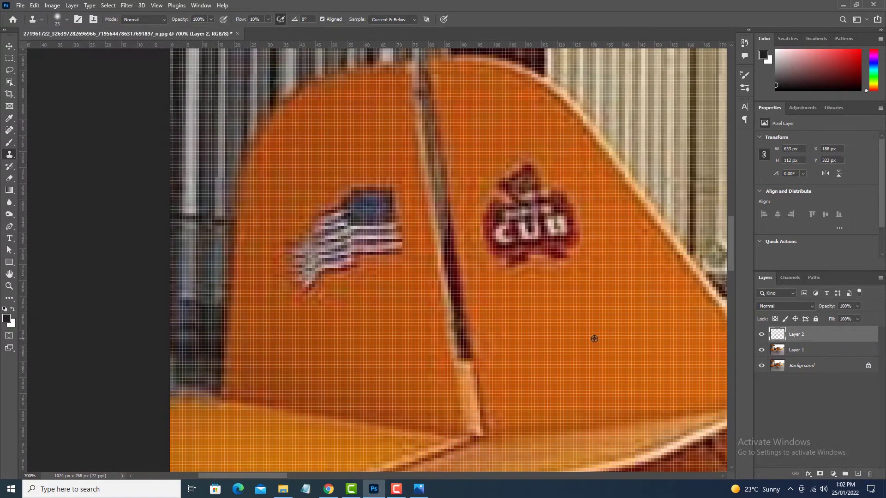
mouse_move(586, 268)
mouse_down()
mouse_move(521, 262)
mouse_move(563, 204)
mouse_move(538, 236)
mouse_up()
mouse_move(323, 277)
mouse_down()
mouse_move(300, 258)
mouse_move(365, 269)
mouse_move(332, 244)
mouse_move(334, 230)
mouse_move(380, 243)
mouse_move(365, 198)
mouse_up()
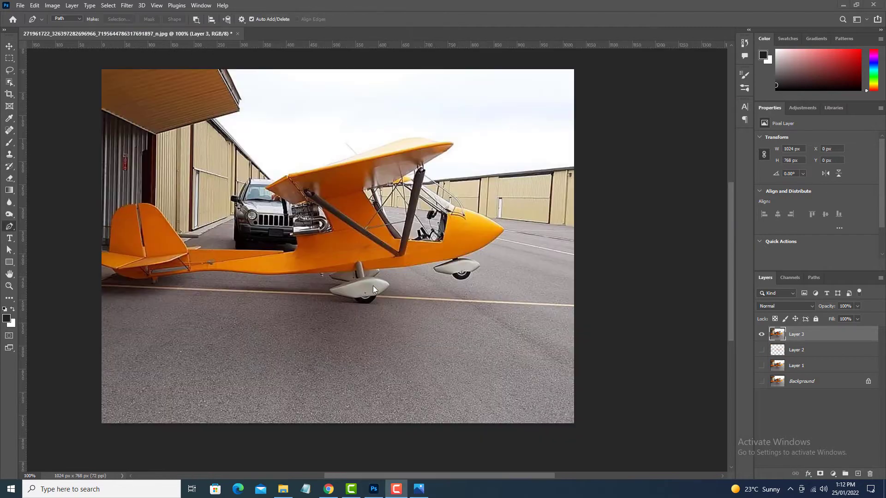
Start a Pen tool path at the main landing gear strut and trace the fuselage's lower edge forward.
scroll(389, 302, up, 5)
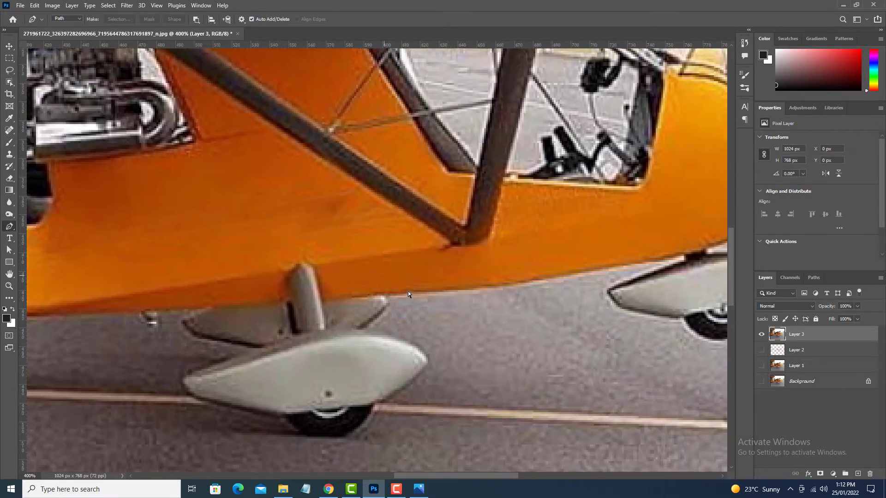
scroll(419, 288, up, 5)
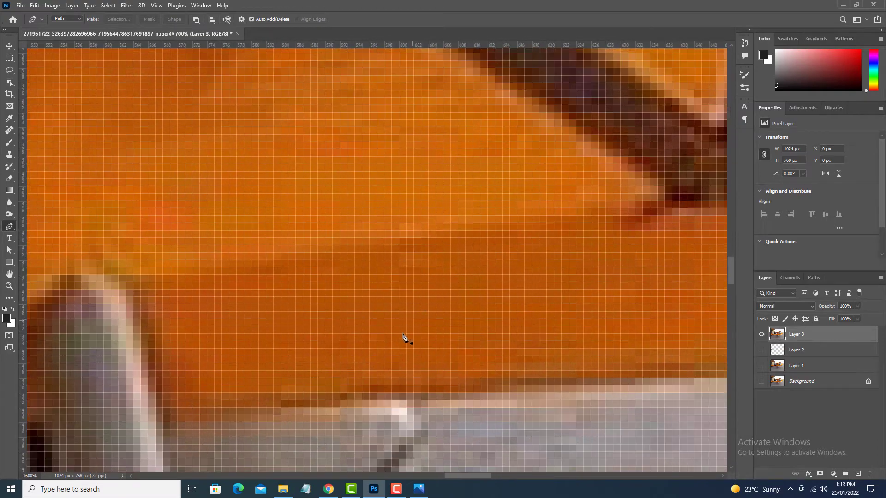
drag(403, 334, 372, 212)
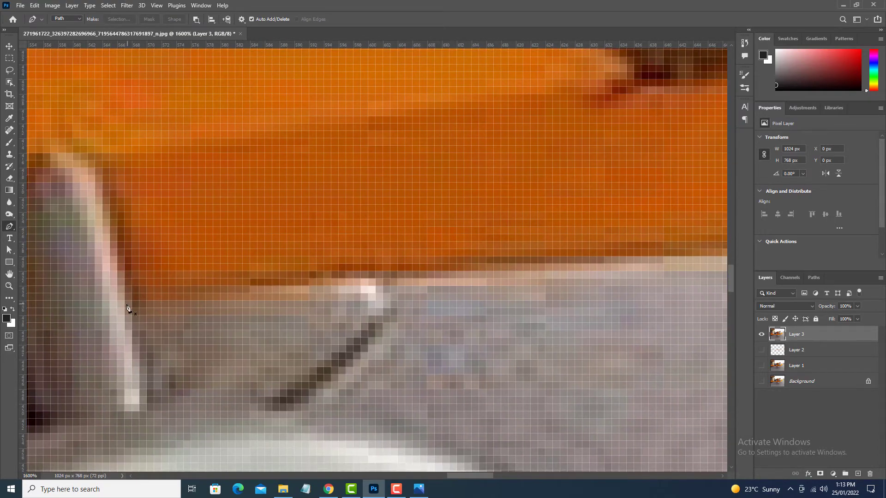
drag(658, 257, 708, 252)
drag(709, 254, 248, 310)
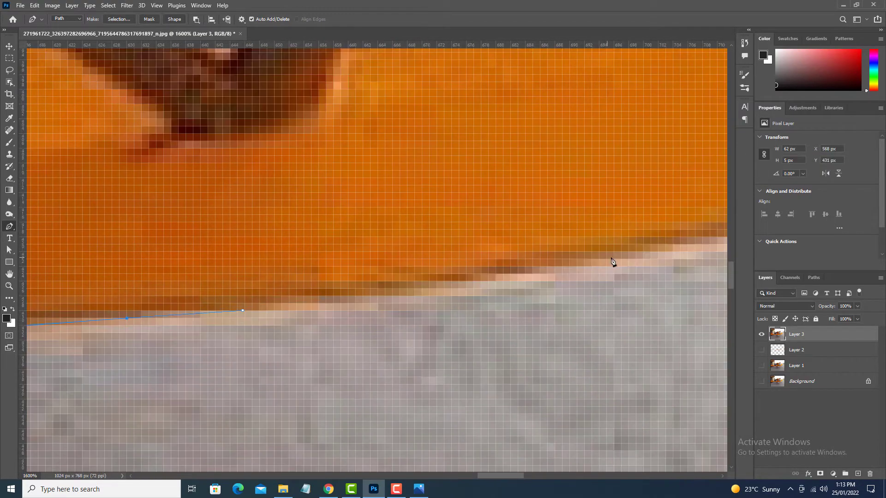
drag(612, 261, 664, 252)
drag(664, 254, 310, 348)
Continue the path along the underside of the nose up to its tip.
drag(524, 303, 611, 290)
drag(628, 292, 313, 329)
drag(459, 300, 526, 282)
drag(526, 282, 243, 367)
drag(486, 274, 325, 352)
drag(541, 208, 657, 107)
drag(655, 114, 503, 327)
click(530, 283)
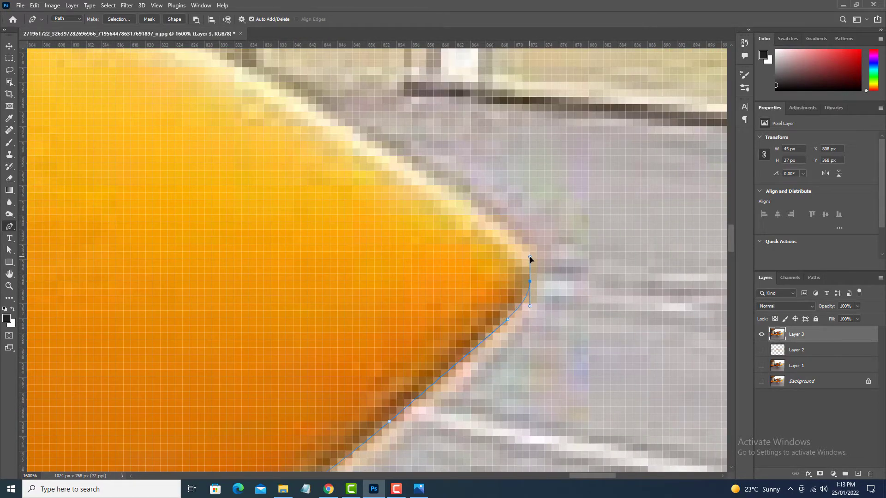
Curve the path around the nose tip and back along the nose's upper edge.
drag(530, 257, 529, 260)
drag(530, 260, 561, 338)
drag(503, 286, 445, 247)
drag(445, 247, 624, 351)
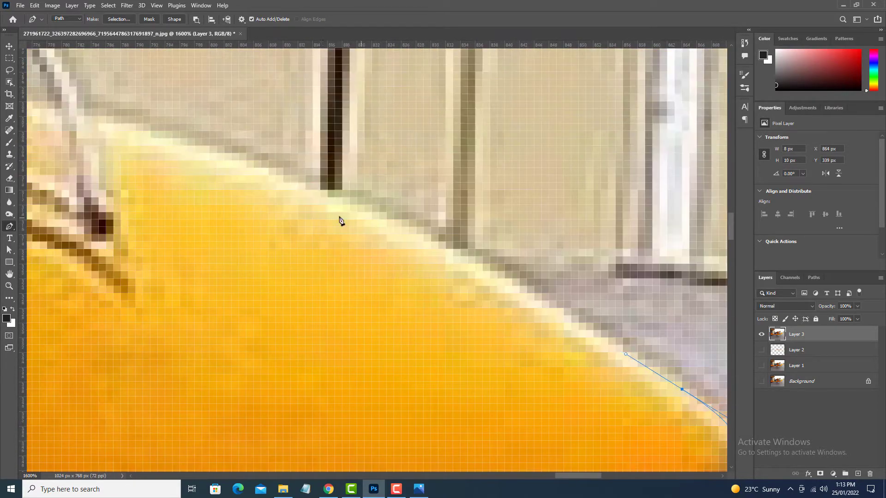
drag(319, 185, 192, 140)
drag(262, 209, 654, 295)
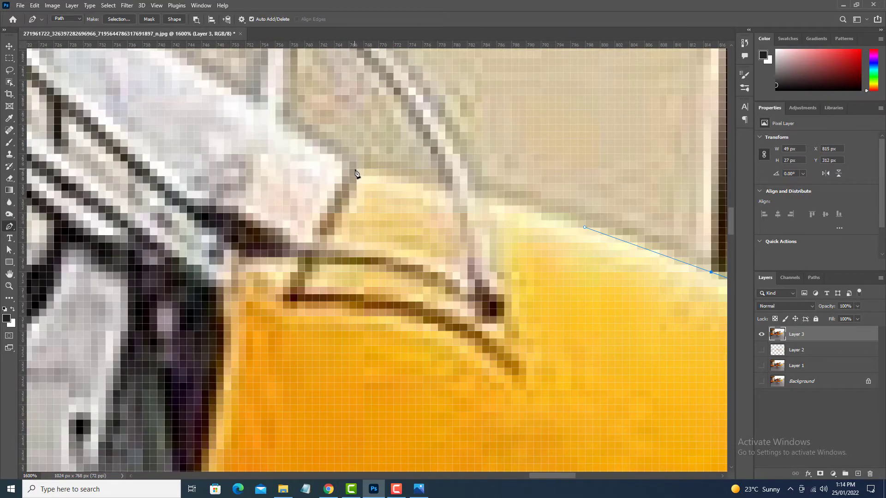
Carry the path to the windshield base and down to the cockpit opening's upper front corner.
drag(355, 169, 279, 162)
alt+click(355, 170)
scroll(372, 259, down, 5)
scroll(373, 260, up, 6)
scroll(381, 259, down, 1)
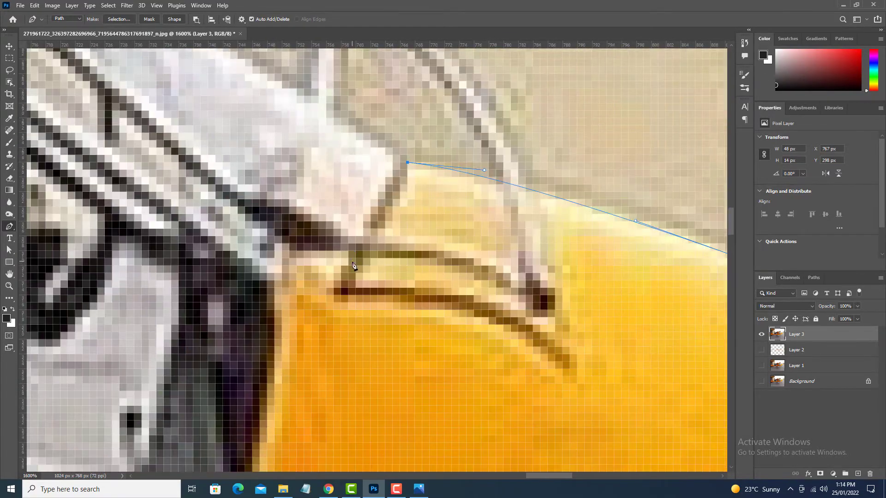
click(345, 259)
click(283, 264)
Trace the path down the cockpit opening's front edge and around its lower corner onto the sill.
drag(303, 299, 441, 112)
drag(383, 329, 356, 456)
drag(355, 456, 431, 251)
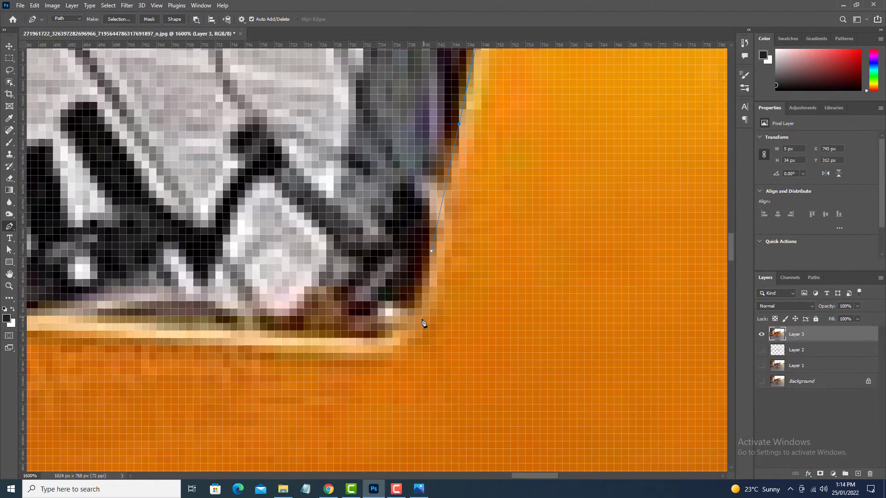
drag(407, 324, 383, 351)
drag(370, 348, 448, 352)
click(500, 303)
drag(499, 307, 550, 297)
click(463, 330)
drag(425, 330, 711, 324)
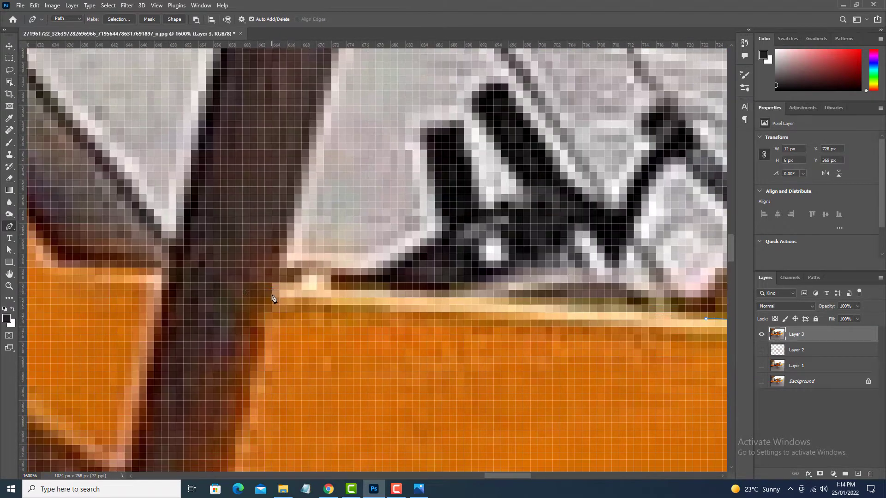
Extend the path along the cockpit sill to the upright wing strut.
click(275, 291)
drag(162, 299, 311, 307)
drag(438, 306, 336, 324)
key(ctrl+z)
drag(233, 318, 448, 318)
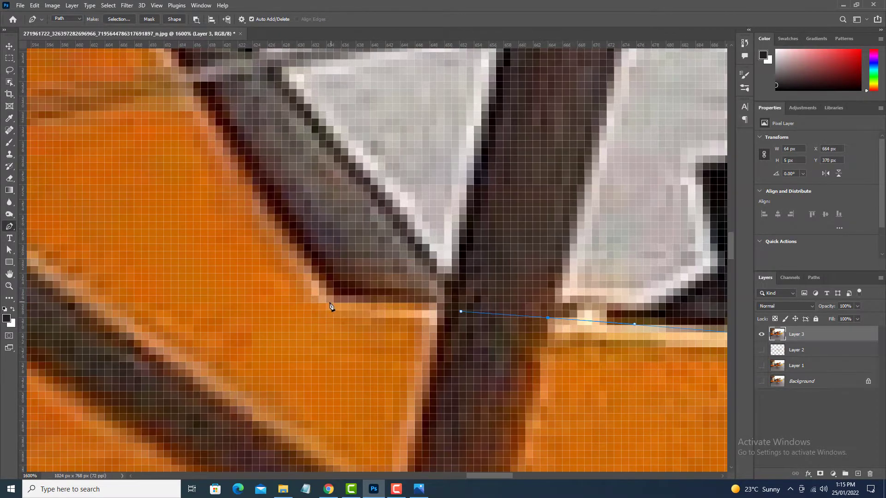
Continue the path past the strut and up the rear edge of the cockpit frame.
drag(348, 303, 393, 357)
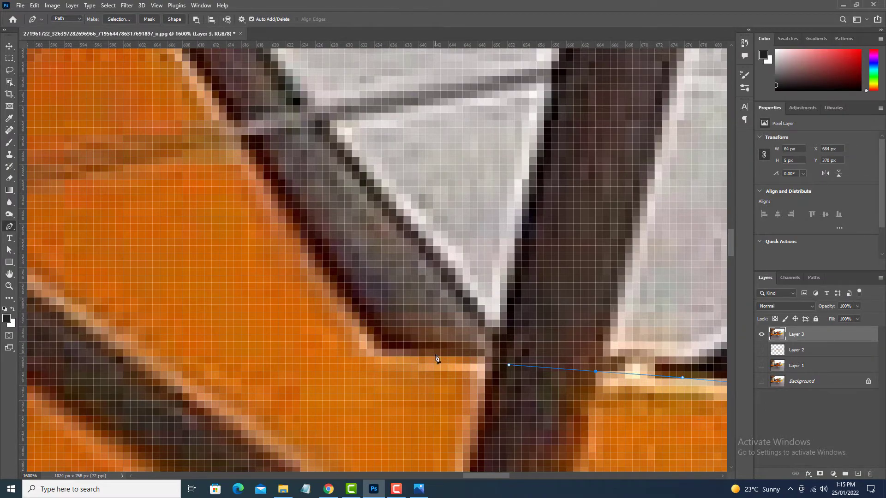
drag(514, 368, 435, 299)
scroll(300, 247, down, 2)
scroll(343, 254, up, 2)
drag(430, 297, 401, 347)
drag(367, 324, 281, 214)
drag(282, 217, 419, 398)
drag(330, 227, 286, 161)
drag(286, 161, 441, 297)
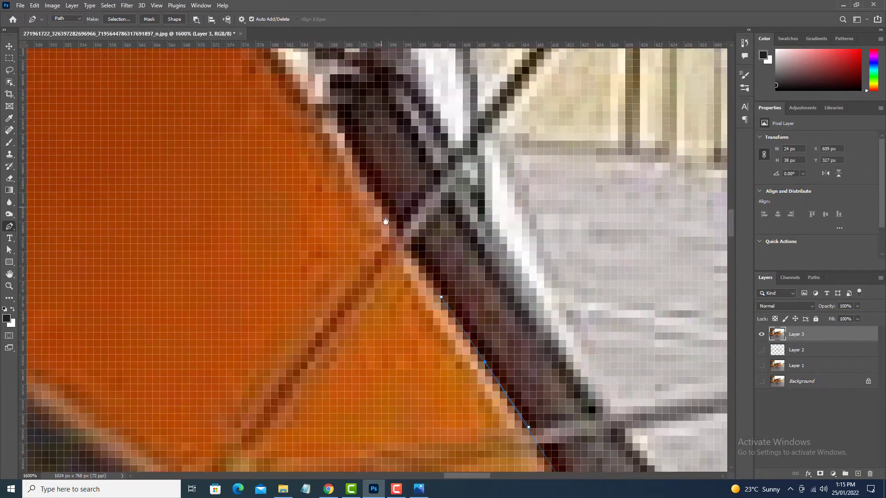
Redo the last anchor and trace the remaining rear cockpit edge up to the underside of the wing.
key(ctrl+z)
drag(386, 222, 295, 69)
drag(486, 381, 365, 191)
drag(321, 113, 305, 91)
drag(306, 91, 514, 430)
drag(359, 193, 448, 341)
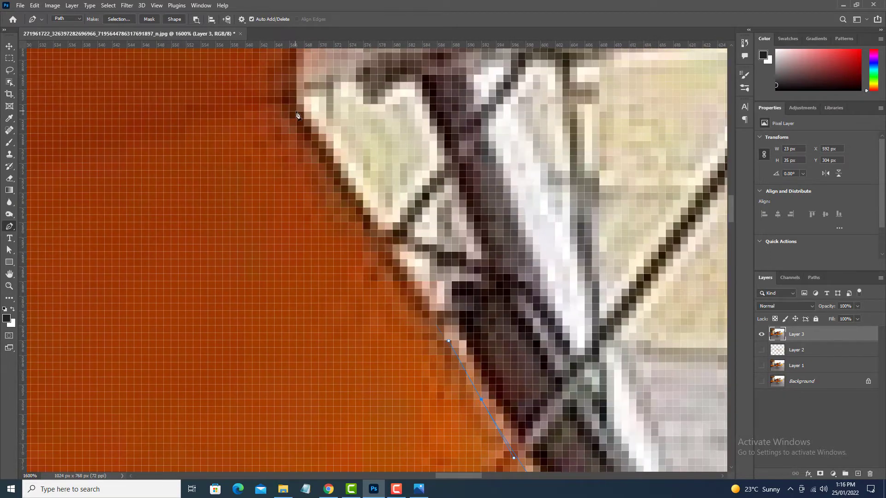
drag(296, 111, 289, 97)
click(289, 97)
drag(289, 96, 488, 132)
Take the path across to the engine and trace the fuselage edge down to the exhaust's lower corner.
key(ctrl+minus)
key(ctrl+minus)
key(ctrl+minus)
key(ctrl+minus)
key(ctrl+minus)
key(ctrl+minus)
key(ctrl+minus)
key(ctrl+minus)
key(ctrl+plus)
key(ctrl+plus)
key(ctrl+plus)
key(ctrl+plus)
key(ctrl+plus)
key(ctrl+plus)
key(ctrl+plus)
drag(238, 348, 489, 328)
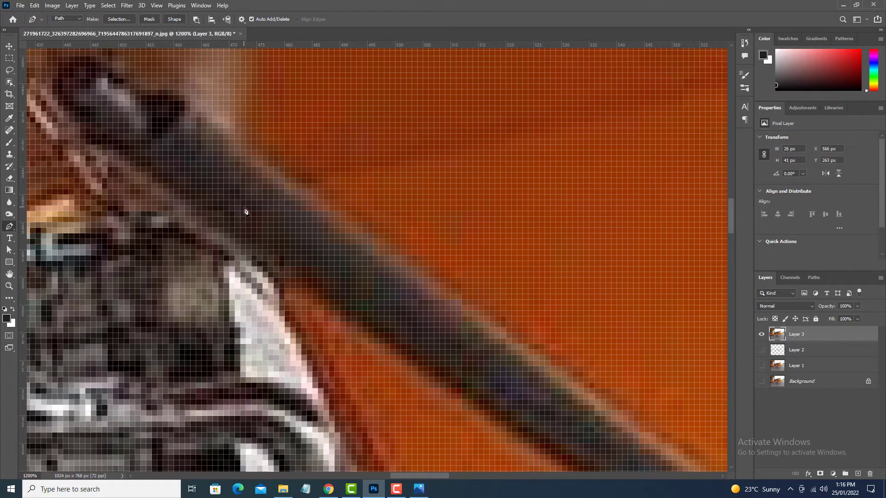
drag(244, 207, 258, 169)
drag(292, 272, 292, 136)
alt+click(292, 273)
click(353, 272)
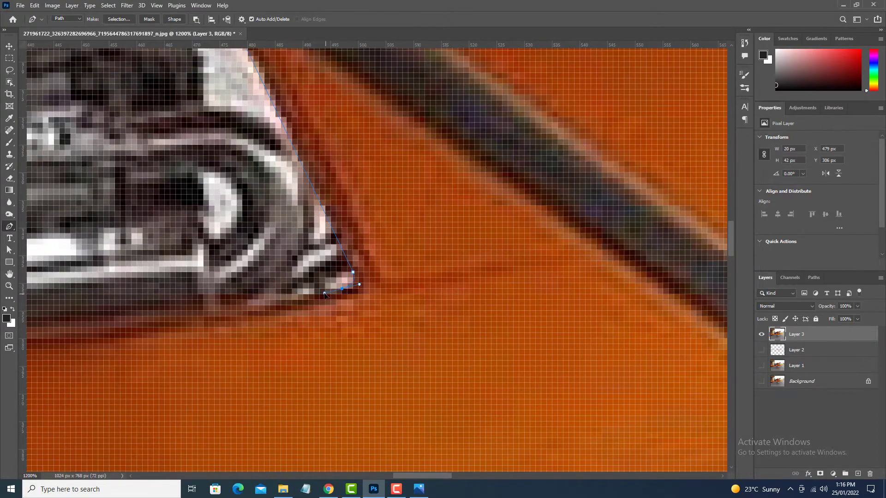
alt+click(342, 288)
Trace the path beneath the exhaust and down the fuselage's rear edge to where the tail boom begins.
key(ctrl+minus)
key(ctrl+minus)
drag(324, 293, 436, 295)
drag(212, 307, 139, 311)
alt+click(212, 307)
drag(219, 362, 381, 360)
click(200, 407)
drag(365, 370, 356, 370)
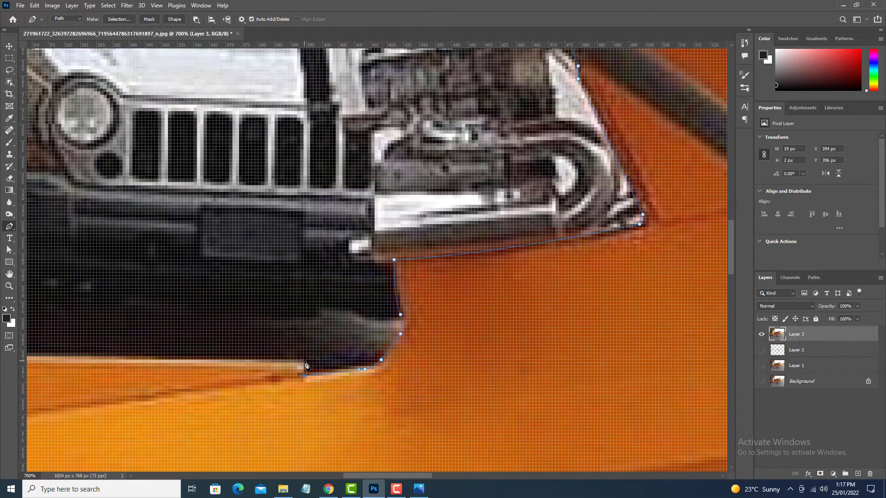
Continue the path along the tail boom's upper edge to the base of the tail fin.
click(304, 361)
drag(295, 362, 722, 364)
click(145, 354)
drag(126, 373, 538, 221)
key(ctrl+minus)
key(ctrl+minus)
key(ctrl+minus)
key(ctrl+minus)
key(ctrl+minus)
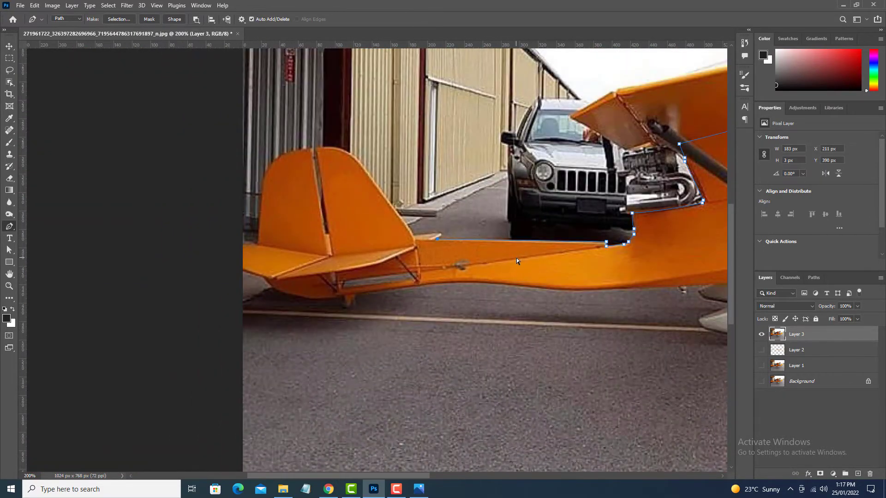
key(ctrl+plus)
key(ctrl+plus)
key(ctrl+plus)
key(ctrl+plus)
key(ctrl+plus)
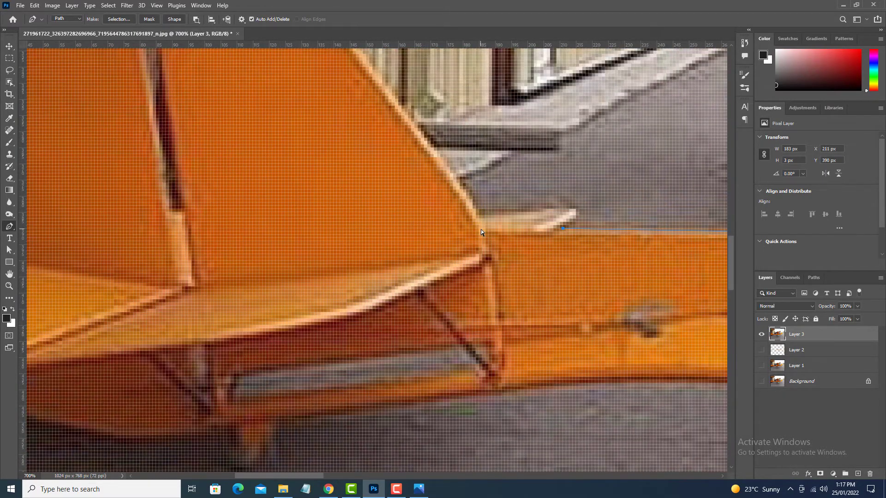
click(480, 228)
drag(480, 229, 484, 256)
Trace up the fin's front edge, over its rounded top, and down the rudder's rear edge onto the horizontal stabilizer.
drag(476, 233, 548, 386)
drag(359, 134, 320, 97)
drag(320, 97, 397, 159)
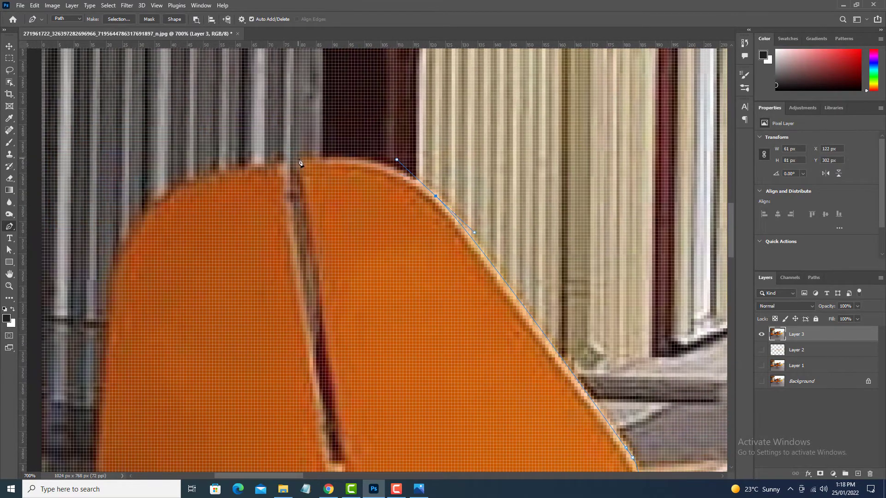
drag(300, 157, 333, 154)
drag(255, 178, 419, 152)
drag(243, 332, 245, 333)
drag(254, 402, 303, 235)
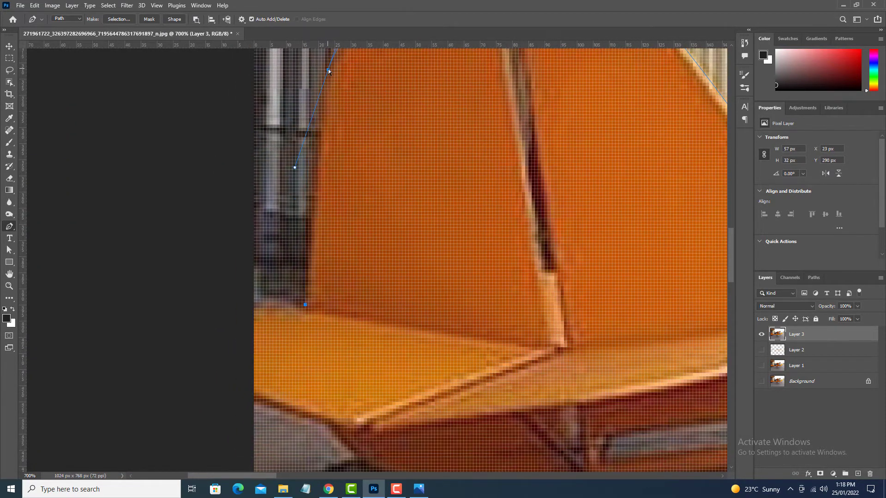
drag(304, 347, 297, 268)
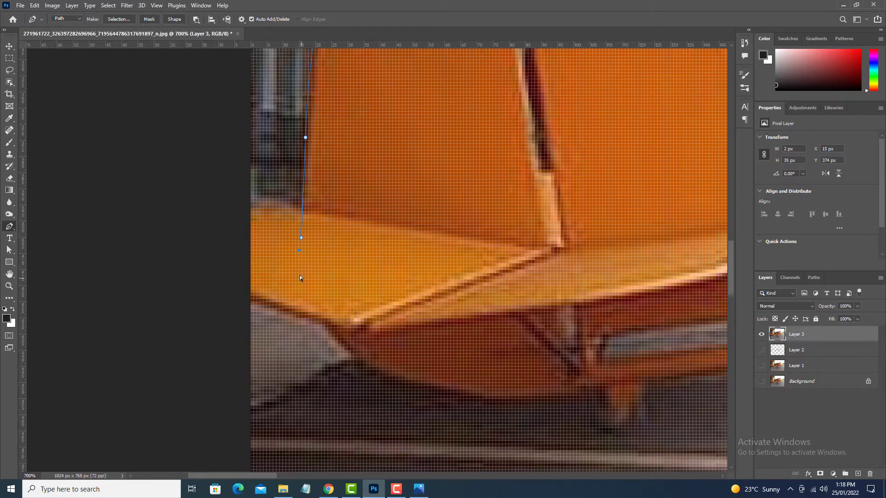
Continue the path around the rear tip and along the underside of the tail toward the tail boom.
click(354, 362)
drag(381, 369, 343, 278)
drag(416, 293, 349, 253)
drag(424, 240, 304, 279)
drag(387, 268, 421, 264)
drag(491, 270, 271, 293)
drag(448, 261, 532, 259)
Trace the fuselage belly forward, curve around the landing gear strut, and close the outline.
drag(679, 266, 449, 254)
drag(589, 265, 353, 264)
drag(354, 263, 413, 264)
drag(642, 256, 352, 265)
drag(352, 265, 414, 264)
drag(658, 252, 416, 269)
drag(417, 269, 446, 261)
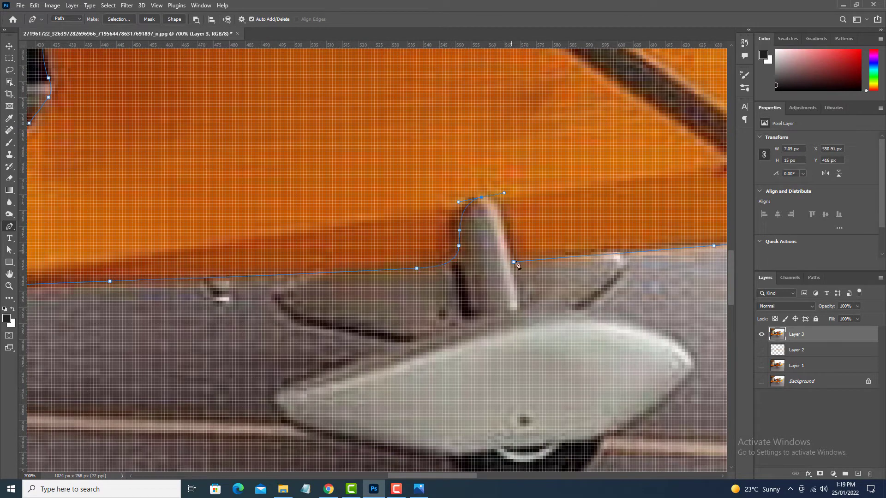
Copy the fuselage area enclosed by the path onto a new layer and hide Layer 3.
key(ctrl+0)
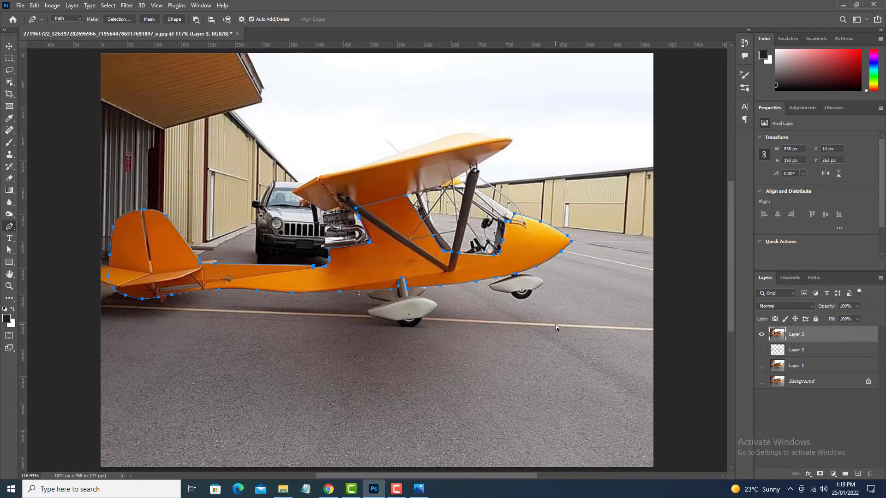
key(ctrl+Return)
key(ctrl+shift+i)
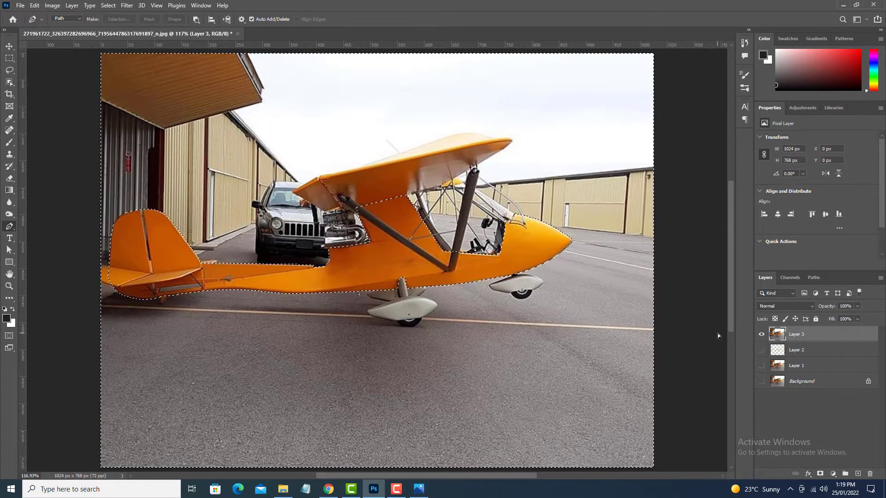
key(ctrl+j)
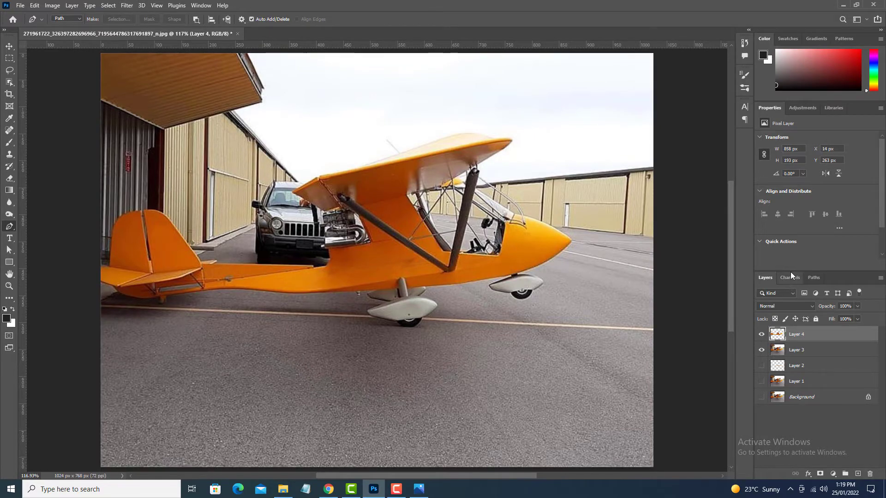
click(761, 350)
Start a path around the two thin rods between the rear cockpit edge and the diagonal wing strut.
scroll(406, 212, up, 6)
drag(461, 271, 429, 195)
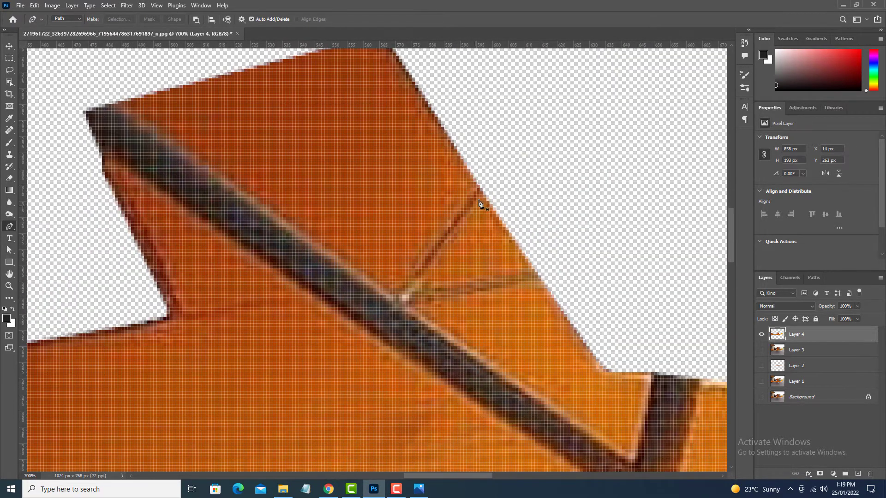
click(483, 191)
click(405, 291)
click(534, 266)
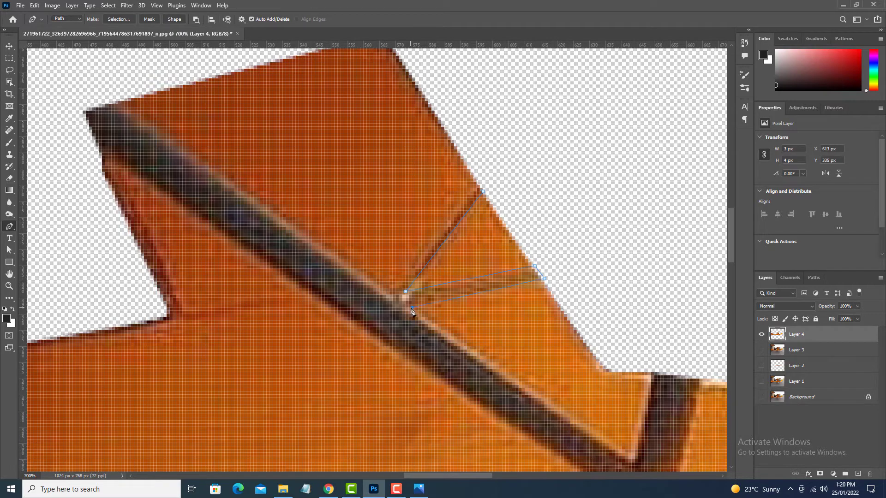
Continue the path along the diagonal strut's upper edge and around the lower joint with the front strut.
drag(626, 455, 475, 330)
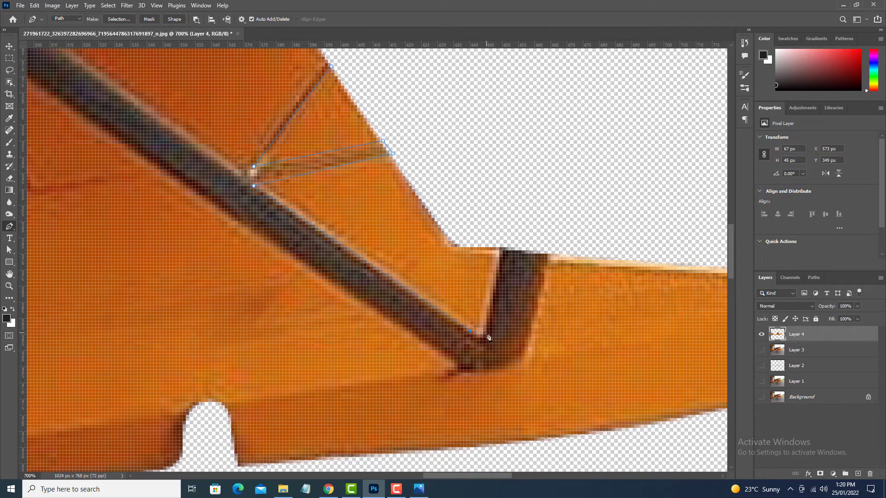
drag(528, 344, 523, 358)
drag(506, 364, 527, 300)
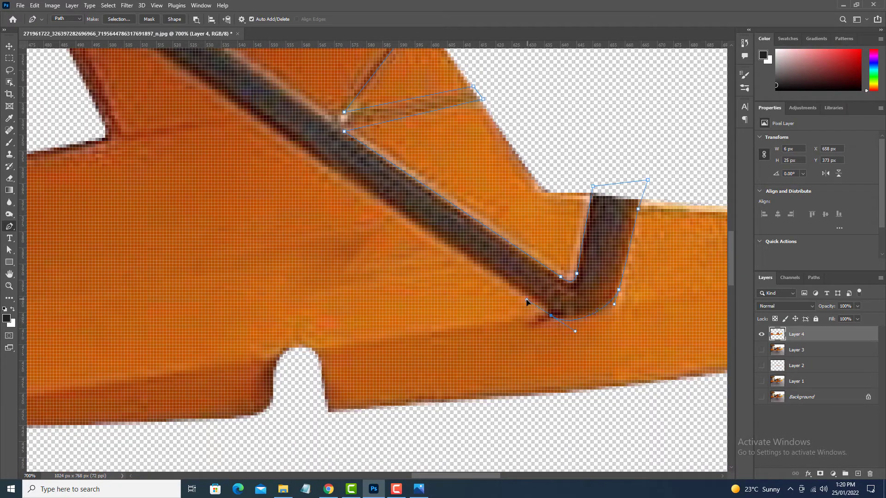
drag(571, 319, 541, 316)
mouse_move(536, 315)
mouse_down()
mouse_move(557, 341)
mouse_move(527, 309)
mouse_up()
Trace the diagonal strut's lower edge, loop around its upper end, and close the path at the thin rods.
drag(385, 227, 562, 342)
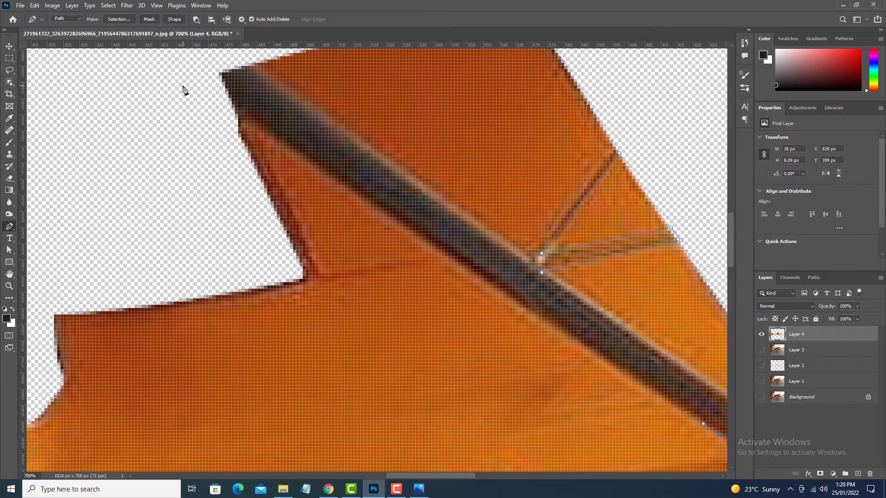
drag(183, 75, 226, 182)
click(226, 133)
click(284, 160)
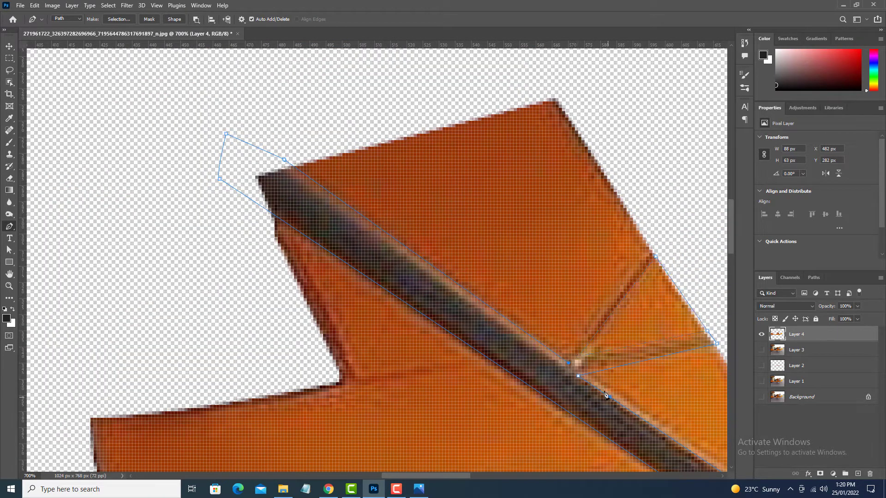
click(655, 256)
Convert the strut path into a selection, invert it, and delete the struts from the fuselage cut-out.
key(ctrl+Return)
key(ctrl+0)
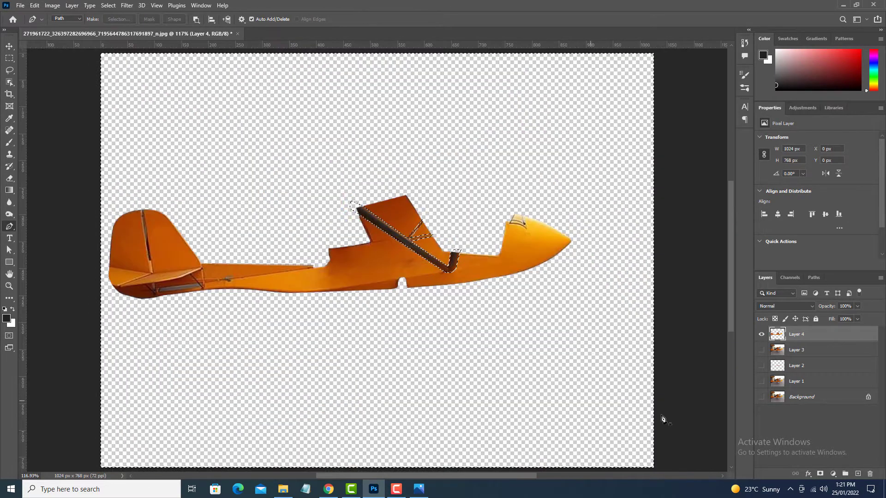
key(ctrl+shift+i)
key(Delete)
key(ctrl+d)
Start a path along the windshield frame on top of the nose, following its inner curved line.
key(ctrl+plus)
key(ctrl+plus)
key(ctrl+plus)
drag(556, 241, 122, 329)
key(ctrl+plus)
key(ctrl+plus)
key(ctrl+plus)
key(ctrl+plus)
key(ctrl+plus)
drag(520, 288, 429, 361)
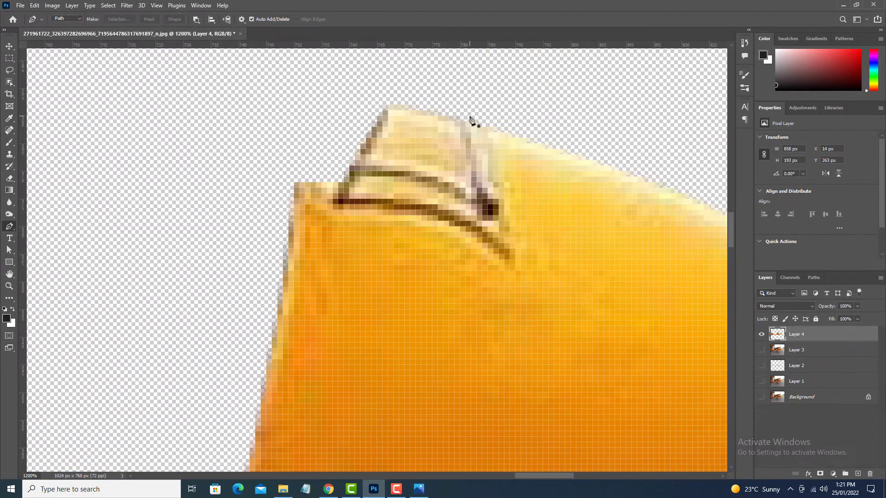
click(761, 350)
click(762, 350)
click(459, 121)
drag(487, 193, 491, 203)
drag(493, 221, 482, 223)
drag(344, 178, 290, 179)
alt+click(361, 176)
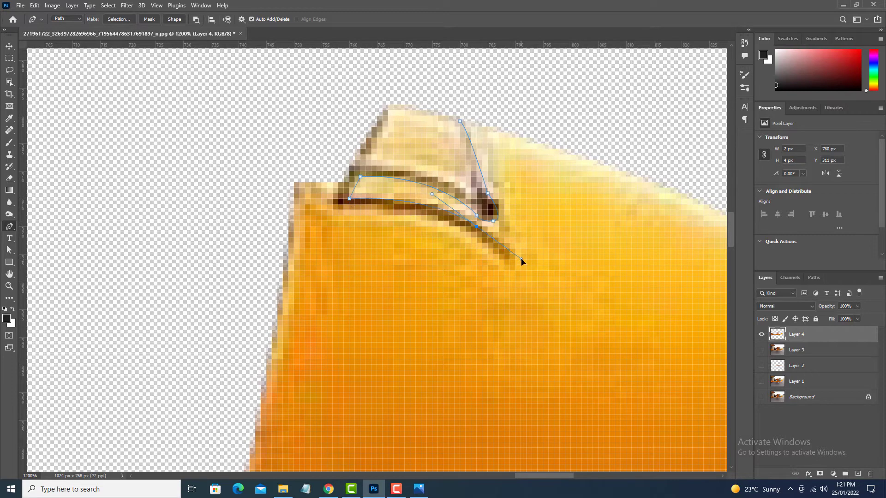
Close the path around the windshield frame's dark lines and delete the enclosed pixels.
drag(520, 270, 542, 292)
drag(478, 239, 513, 253)
drag(451, 229, 425, 228)
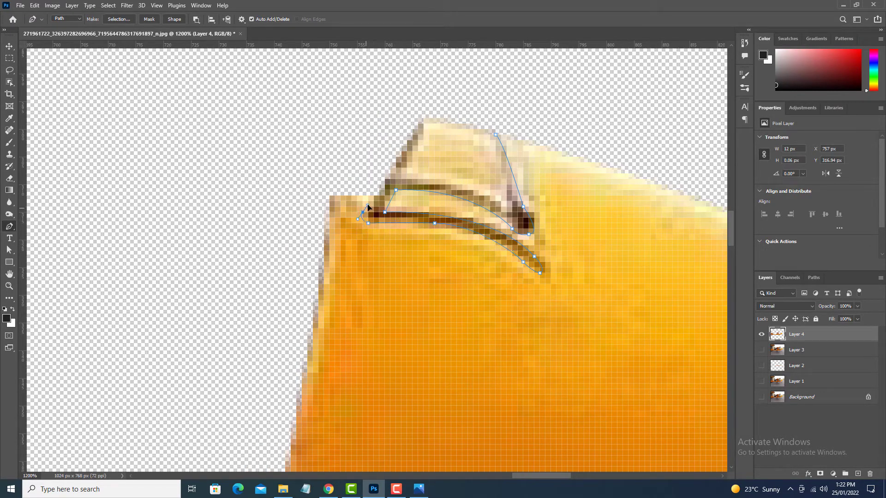
drag(367, 205, 370, 205)
drag(384, 141, 388, 141)
click(429, 107)
drag(507, 207, 526, 226)
click(496, 136)
key(ctrl+Return)
key(Delete)
key(ctrl+d)
Trace the horizontal stabilizer's upper edge from the rudder's rear edge toward the tail boom.
key(ctrl+minus)
key(ctrl+minus)
key(ctrl+minus)
key(ctrl+minus)
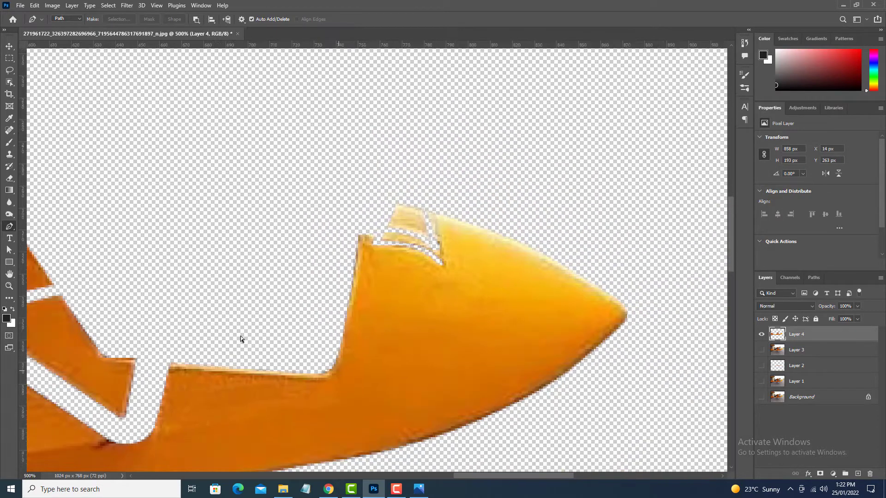
key(ctrl+minus)
key(ctrl+minus)
key(ctrl+minus)
key(ctrl+minus)
drag(150, 339, 492, 298)
key(ctrl+plus)
key(ctrl+plus)
key(ctrl+plus)
key(ctrl+plus)
key(ctrl+plus)
drag(710, 308, 446, 306)
click(100, 210)
click(313, 244)
drag(324, 243, 326, 249)
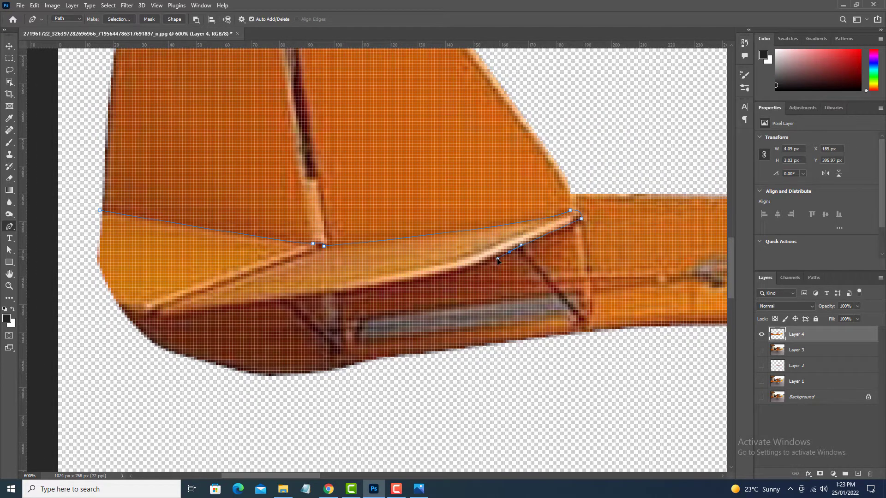
Trace back along the stabilizer's underside and around its rear tip to close the path.
drag(426, 277, 421, 278)
drag(308, 297, 473, 284)
drag(469, 285, 404, 295)
drag(324, 296, 401, 289)
drag(400, 290, 401, 283)
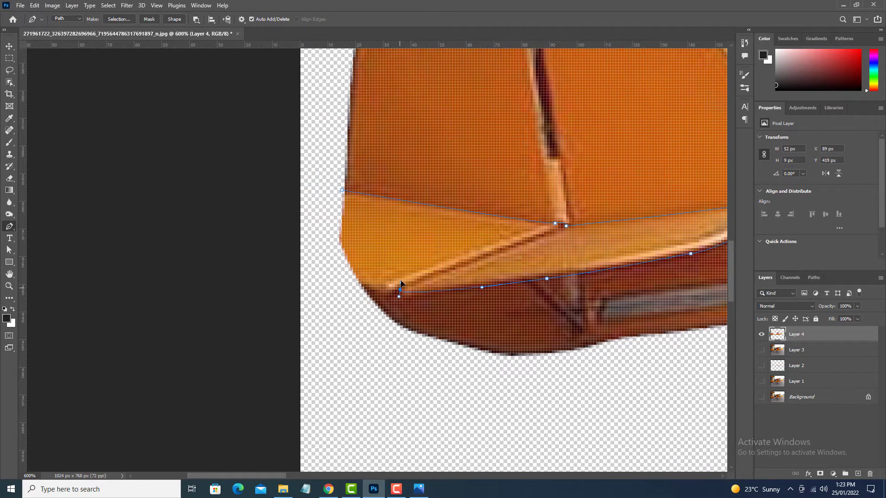
click(338, 272)
click(322, 218)
click(342, 190)
Convert the stabilizer path into a selection and delete the stabilizer from the fuselage cut-out.
key(ctrl+Return)
key(ctrl+0)
key(Delete)
key(ctrl+z)
key(ctrl+shift+i)
key(Delete)
key(ctrl+d)
Outline the diagonal brace beneath the stabilizer nearest the tail boom and delete it.
drag(197, 335, 397, 295)
key(ctrl+plus)
key(ctrl+plus)
key(ctrl+plus)
key(ctrl+plus)
drag(537, 274, 561, 295)
click(461, 164)
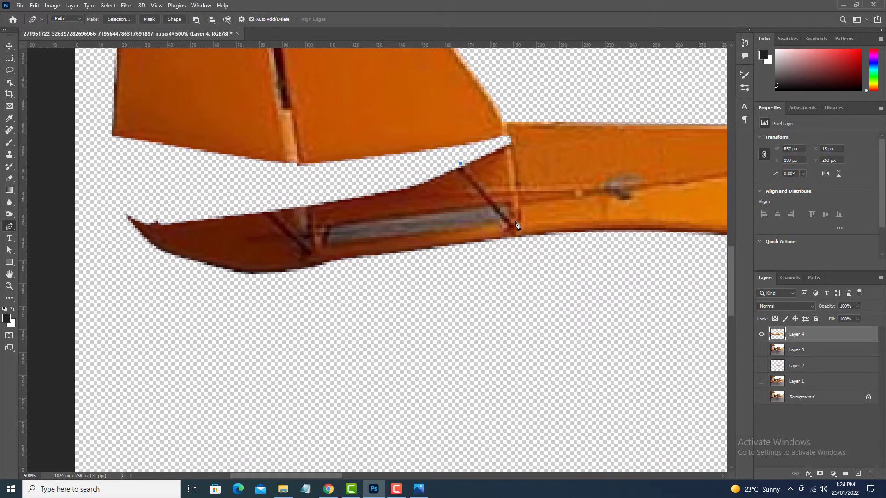
click(513, 223)
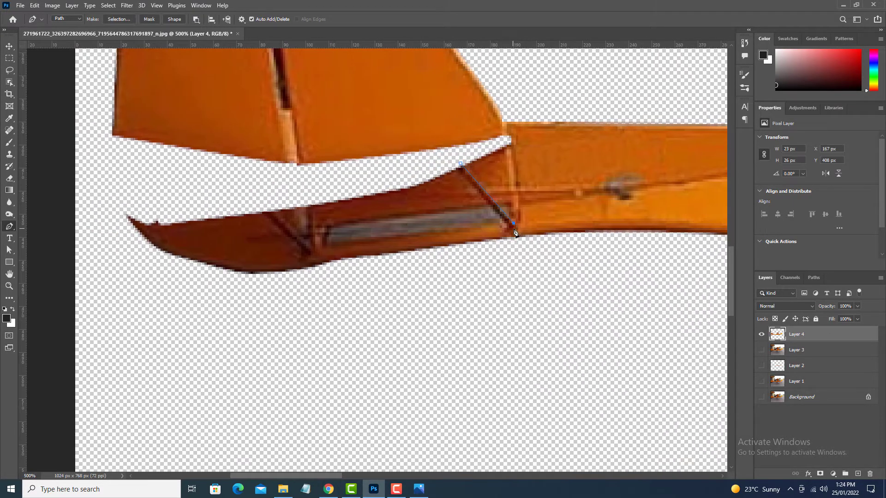
click(461, 166)
key(ctrl+Return)
key(Delete)
key(ctrl+d)
Outline the rear diagonal brace under the tail and delete it.
click(255, 208)
click(301, 251)
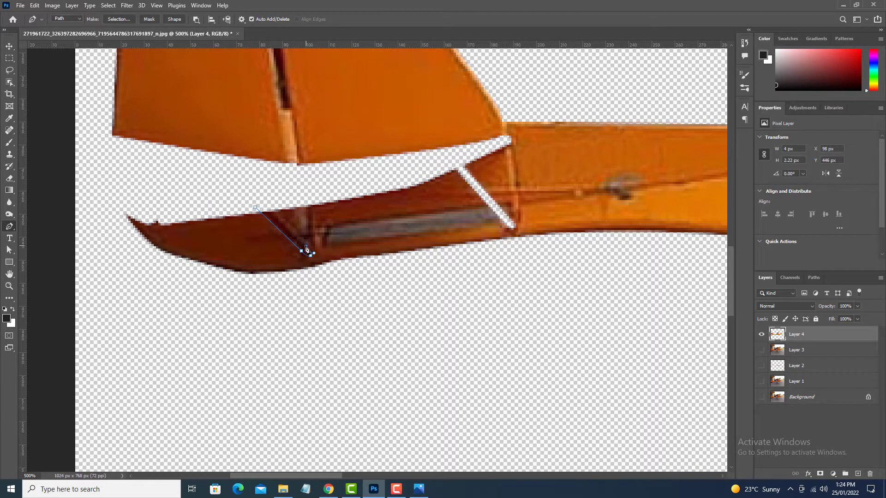
click(255, 208)
key(ctrl+Return)
key(Delete)
key(ctrl+d)
Outline the short vertical post beside the rear brace and delete it.
click(294, 202)
click(296, 256)
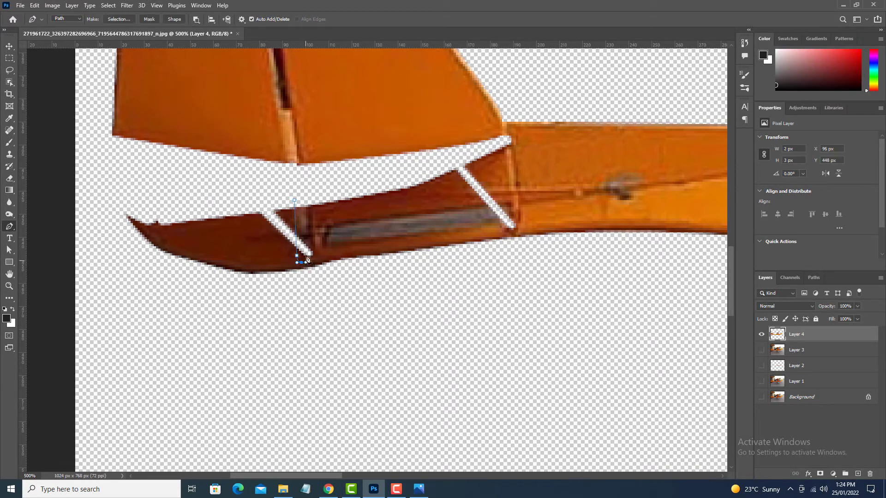
key(ctrl+Return)
key(Delete)
key(ctrl+d)
Outline the long grey opening between the tail braces and delete it.
drag(405, 250, 334, 258)
click(258, 231)
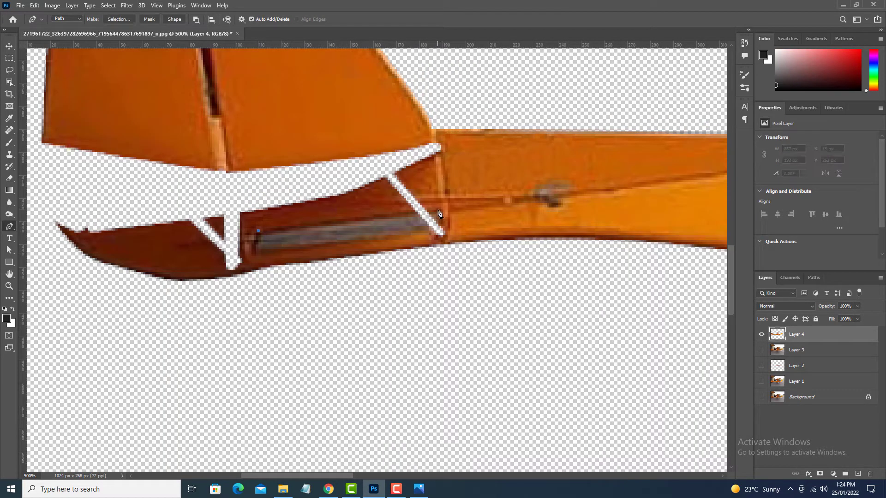
click(438, 210)
click(440, 233)
key(ctrl+Return)
key(Delete)
key(ctrl+d)
Duplicate Layer 4 and leave only the copy and Layer 3 visible.
key(ctrl+0)
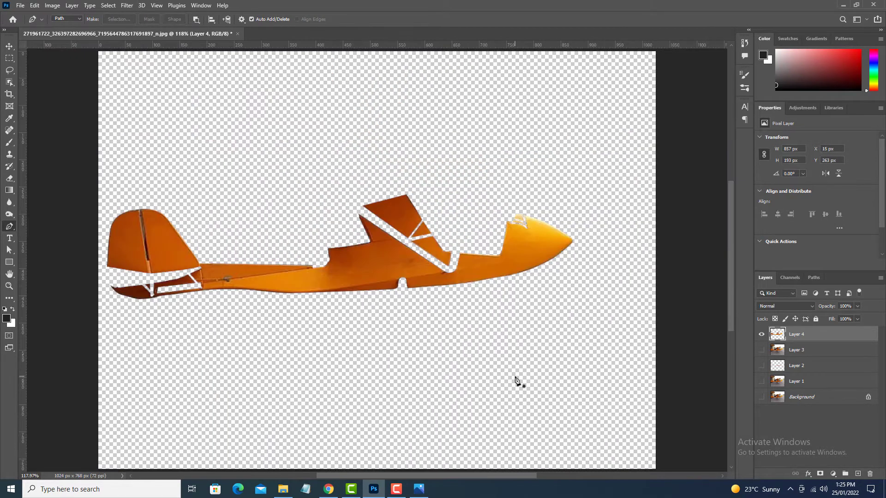
key(v)
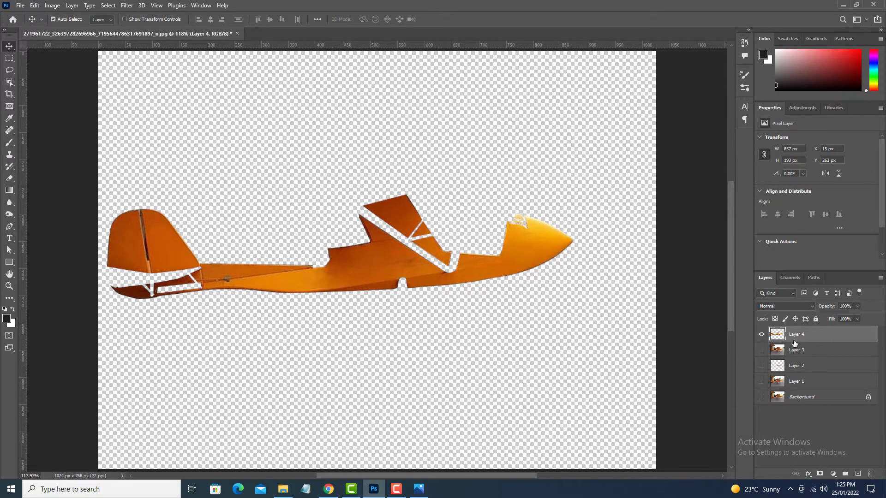
key(ctrl+j)
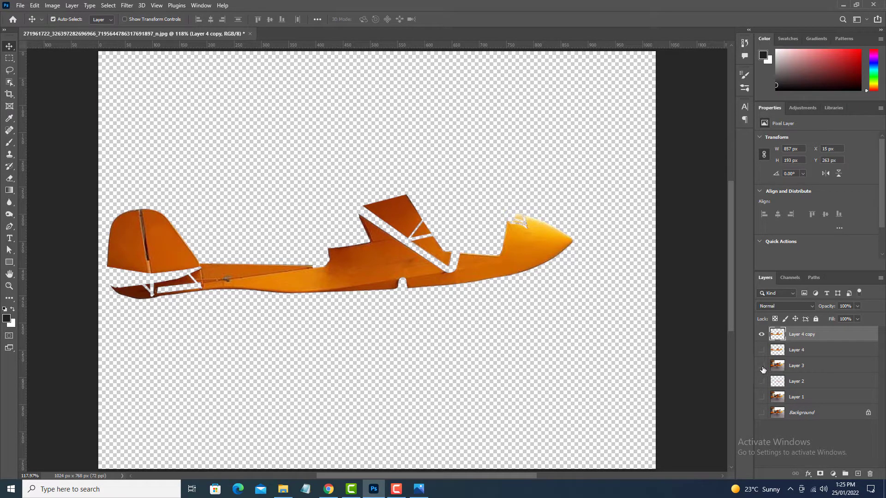
click(761, 366)
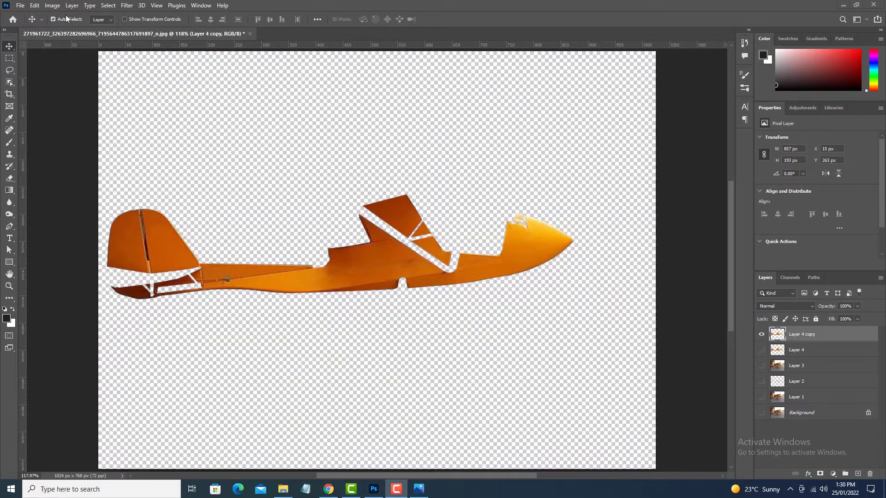
Convert Layer 4 copy to black and white with Reds 117, Yellows 79, Greens 98, Cyans 89, Blues 66 and Magentas 136.
click(52, 5)
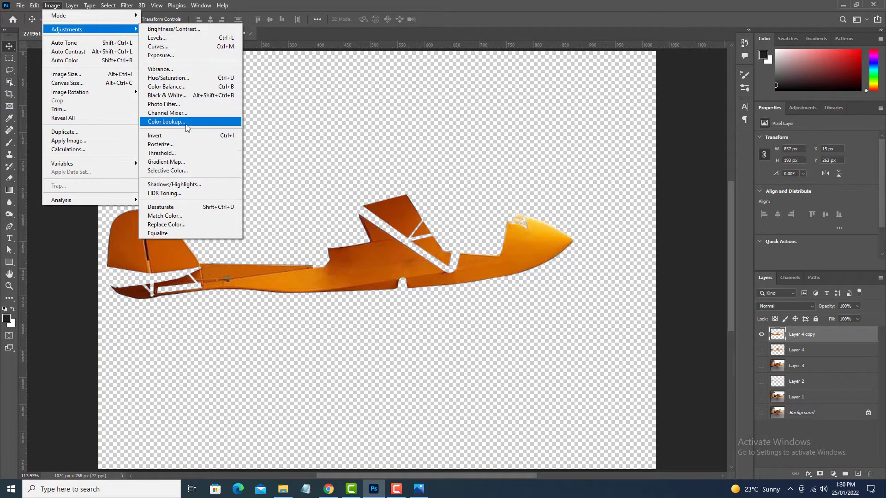
click(202, 96)
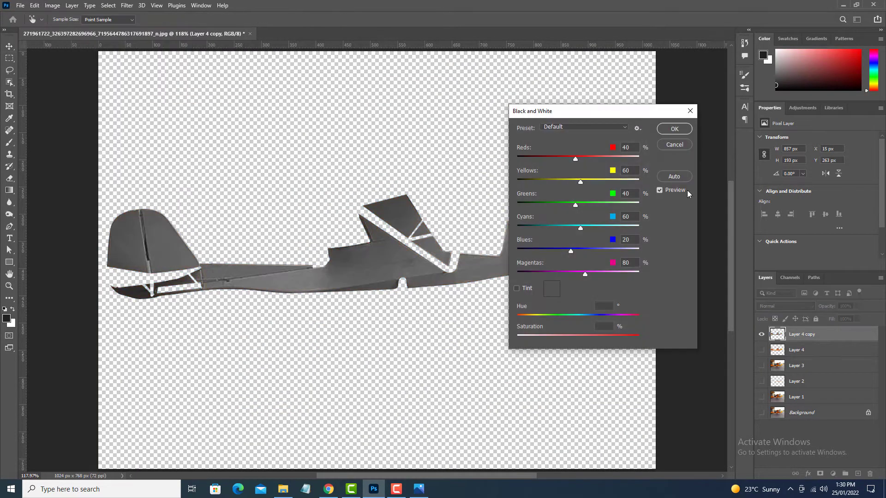
drag(631, 111, 740, 125)
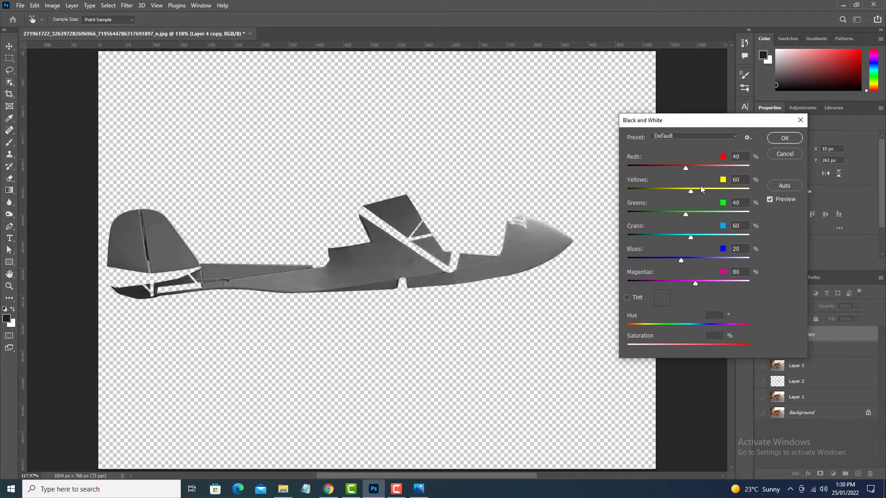
drag(686, 170, 704, 174)
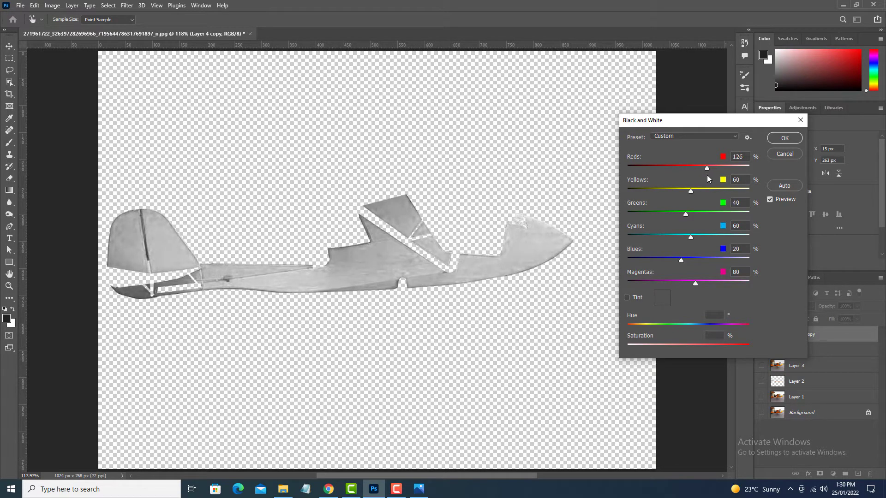
drag(706, 175, 709, 286)
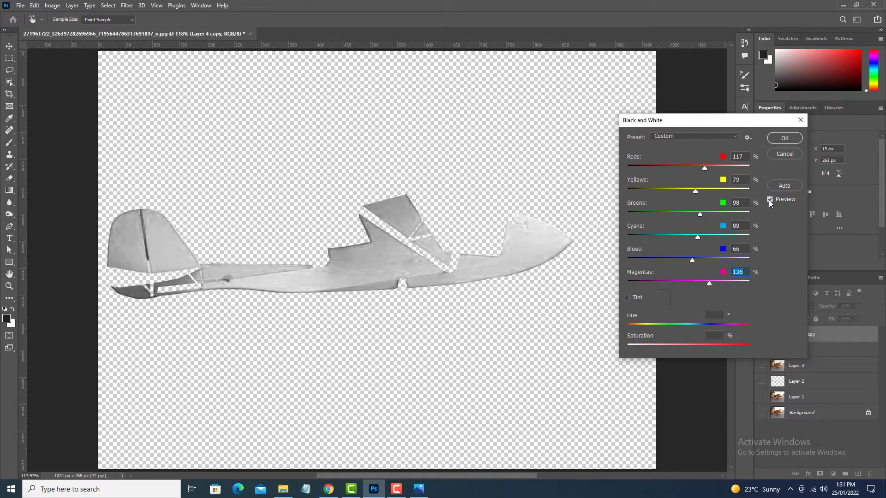
click(784, 138)
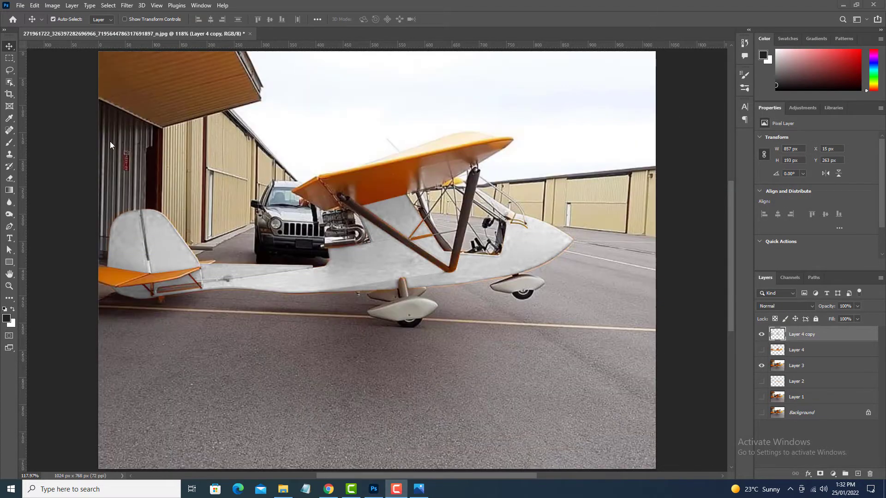
Hide Layer 3 and place guides along all four outer edges of the greyscale fuselage.
click(761, 366)
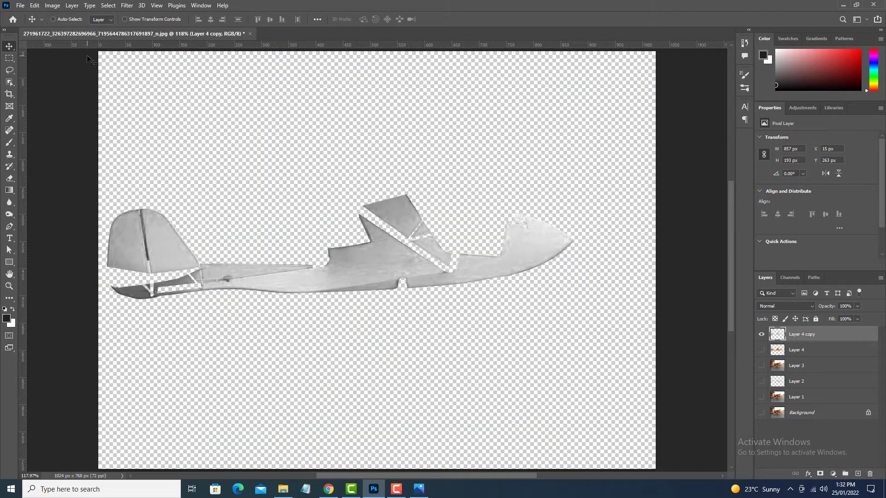
drag(85, 45, 199, 194)
drag(199, 45, 179, 298)
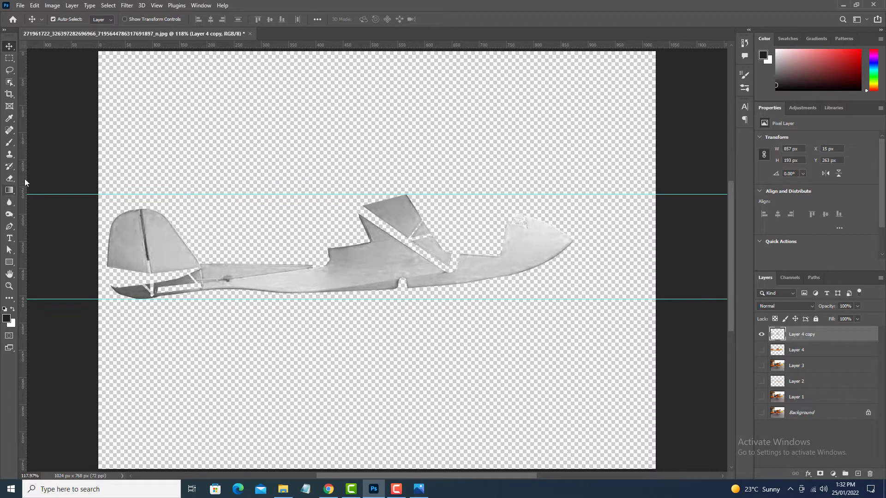
drag(24, 172, 106, 172)
drag(23, 154, 574, 174)
Set the foreground colour to black and draw an 857 by 193 px rectangle filling the area between the guides.
click(13, 263)
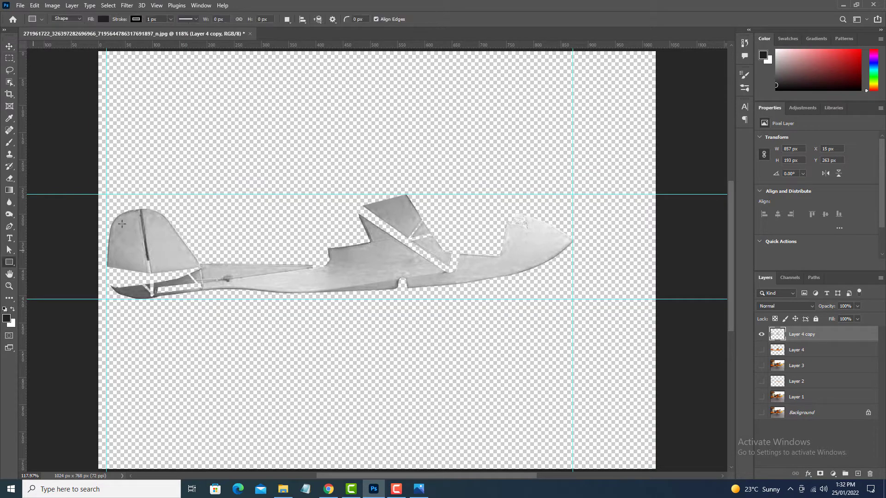
click(4, 319)
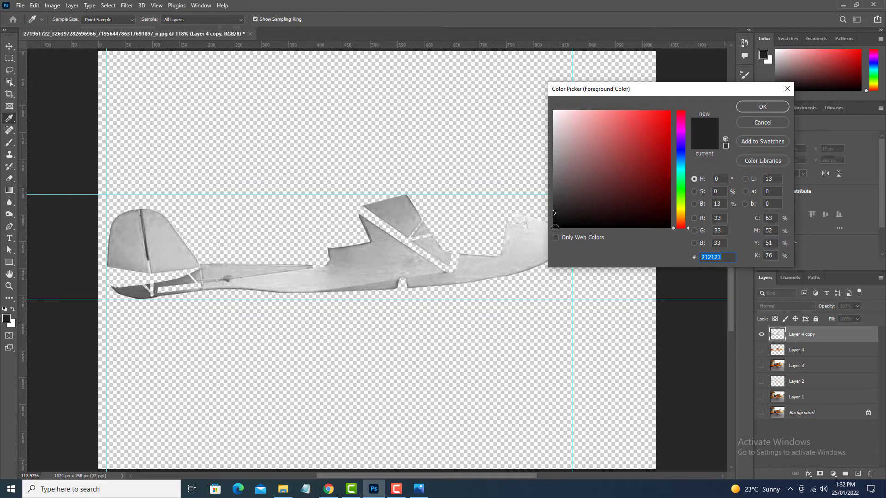
click(559, 227)
click(764, 106)
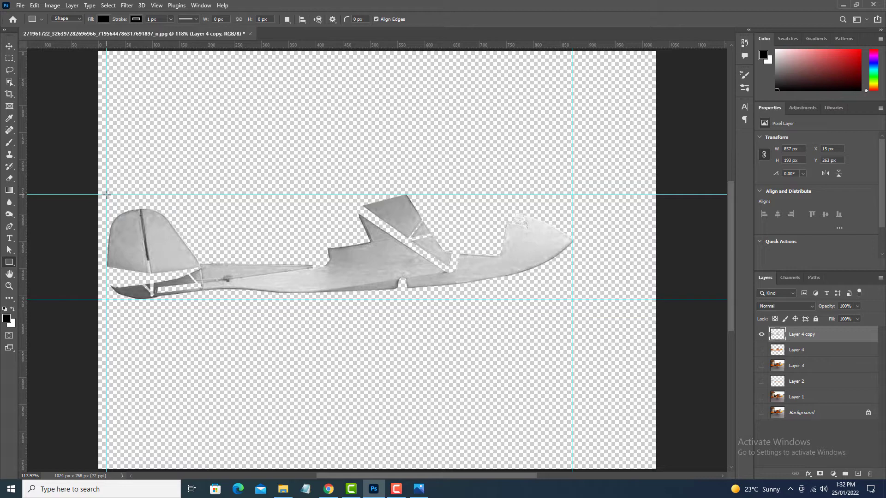
drag(106, 194, 573, 298)
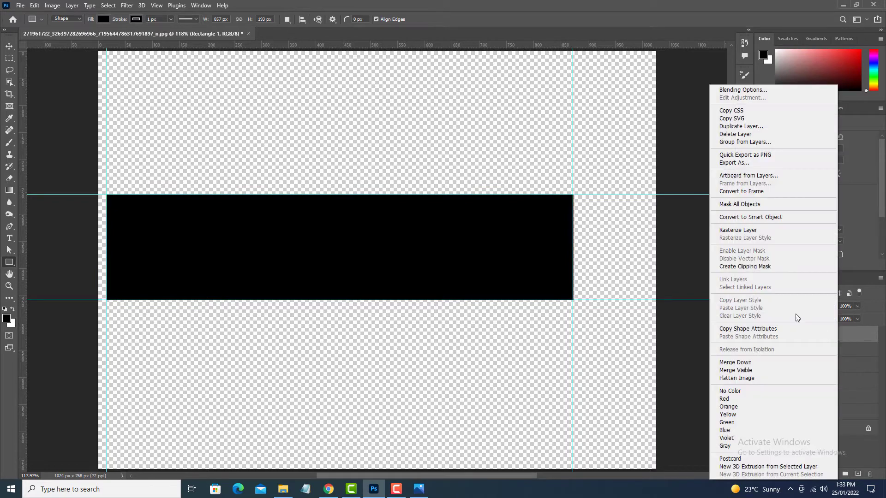
Convert the black rectangle to a smart object and mask it with the silhouette of Layer 4 copy.
right_click(831, 340)
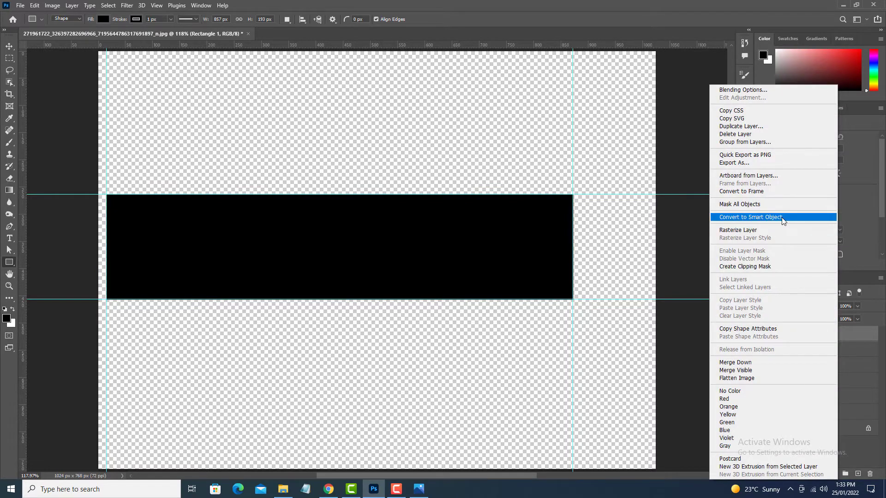
click(775, 217)
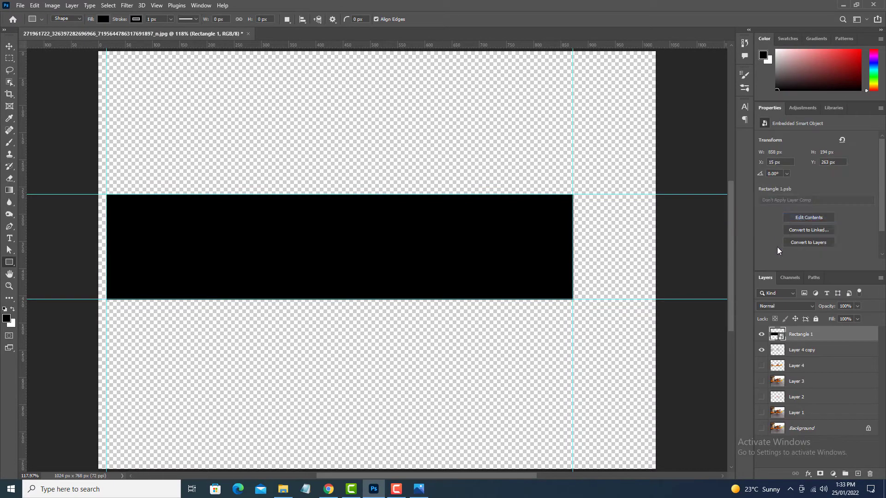
ctrl+click(778, 354)
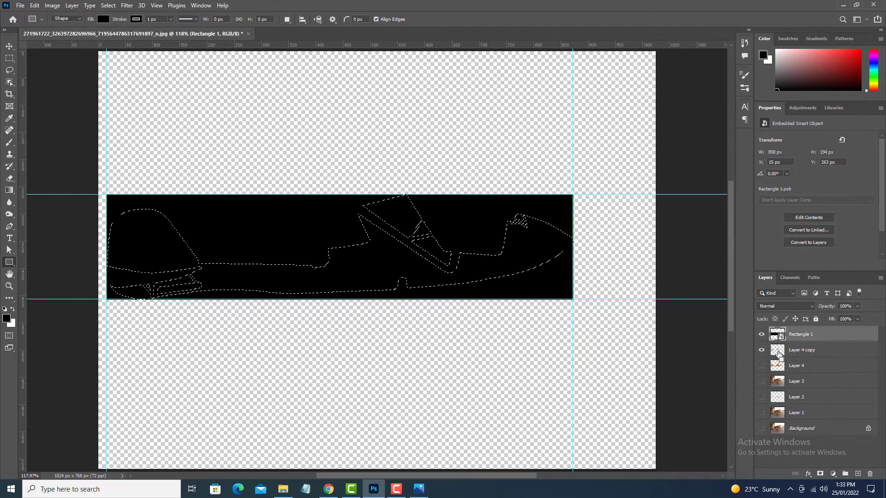
click(819, 473)
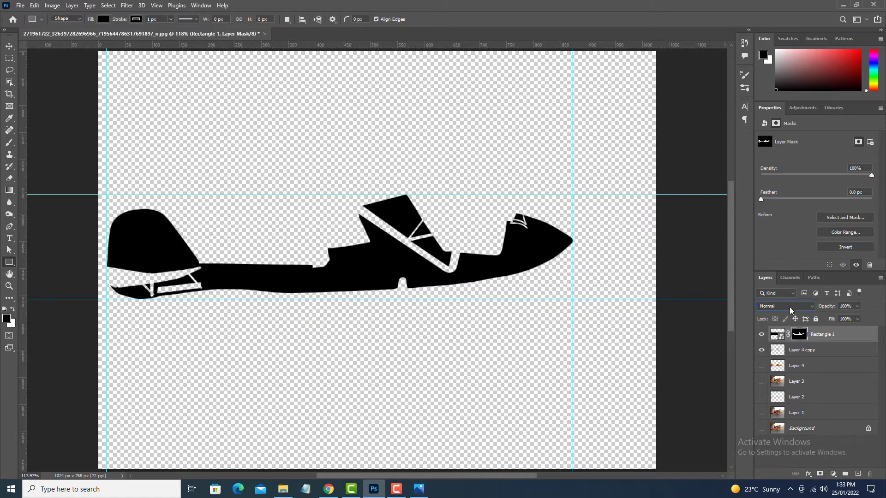
Change the masked rectangle's blending mode and open its smart object contents for editing.
click(790, 306)
click(796, 285)
double_click(777, 335)
Export the rectangle artwork for web as a quality 100 JPEG named Side in the Episode3 folder.
click(21, 6)
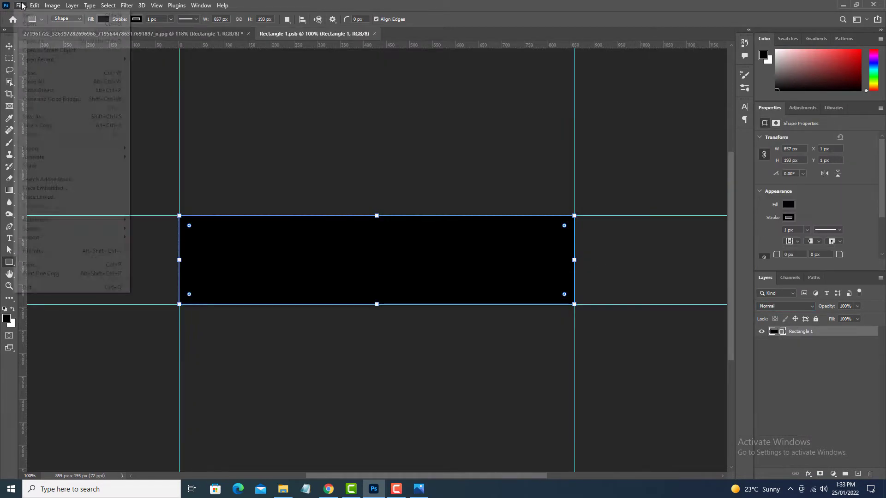
mouse_move(91, 152)
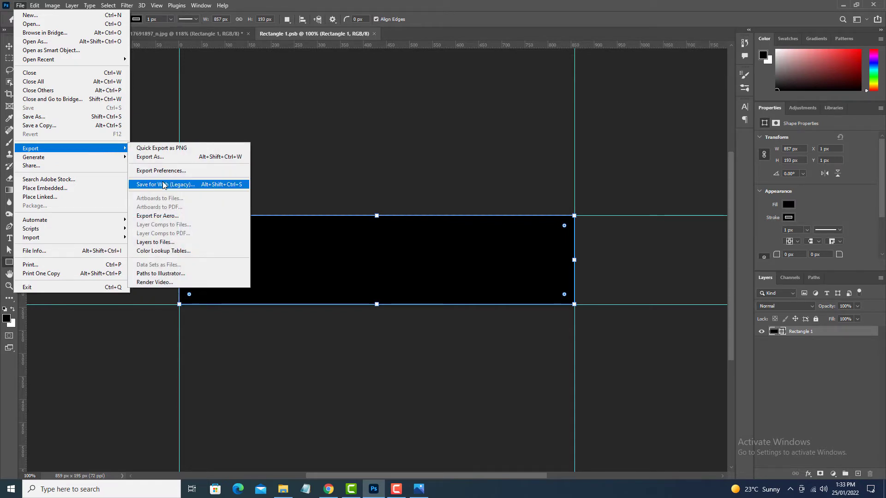
click(199, 184)
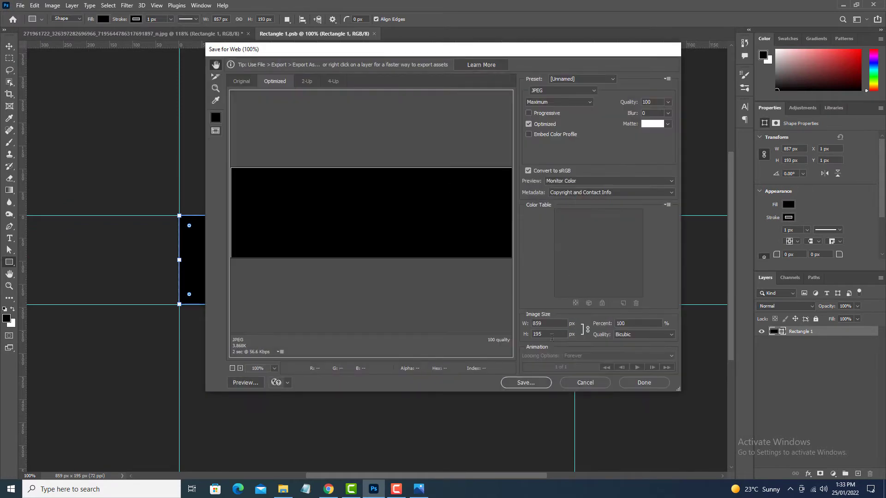
click(526, 383)
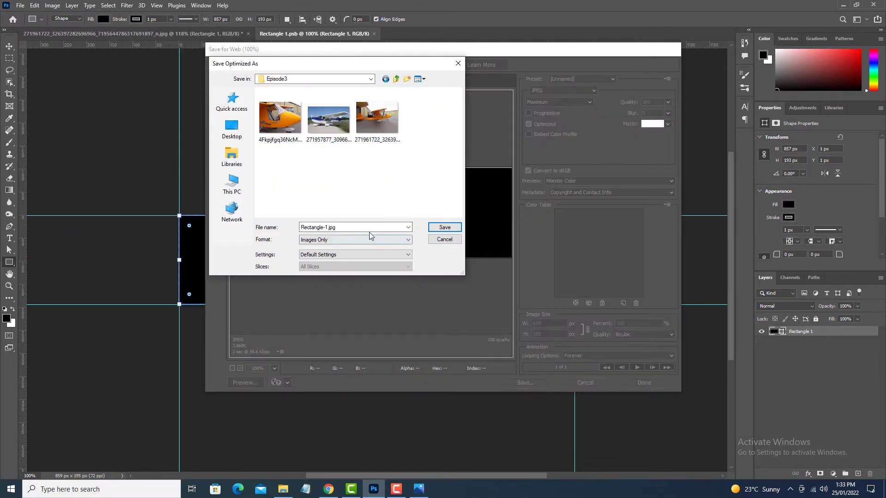
click(376, 225)
double_click(369, 227)
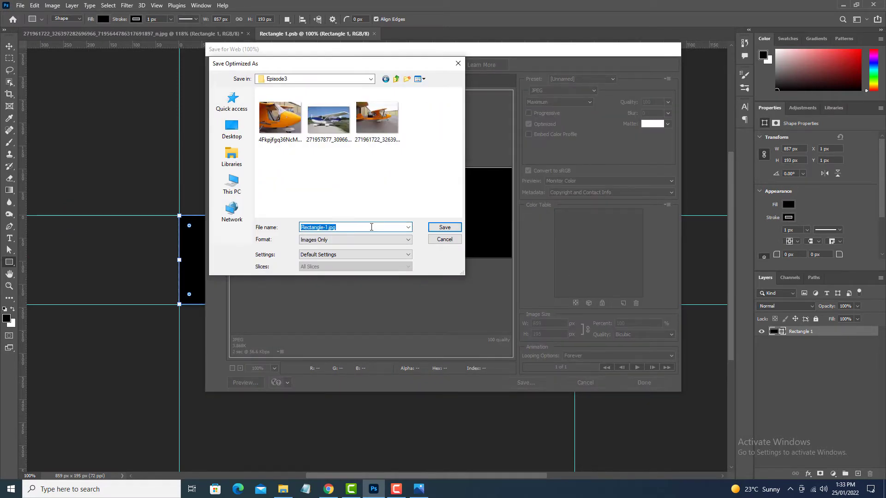
text(Side)
click(445, 227)
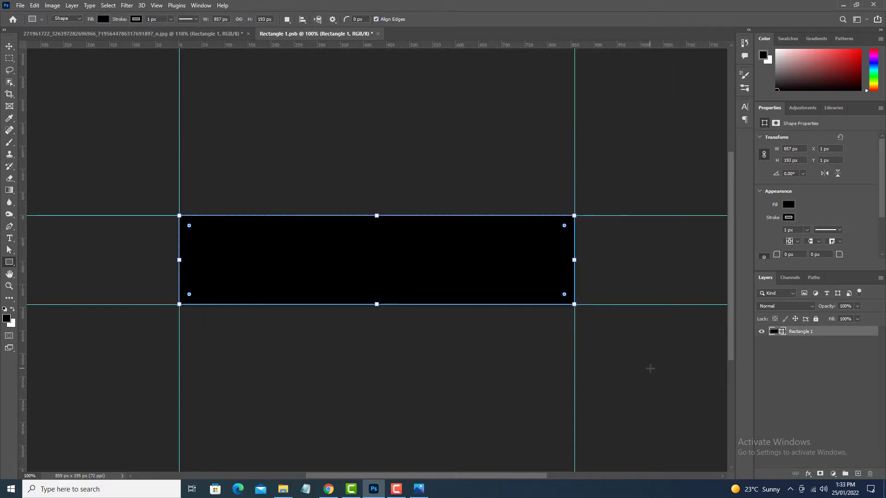
Deselect the rectangle, launch Illustrator, and check the exported Side image's pixel dimensions in the Episode3 folder.
click(9, 46)
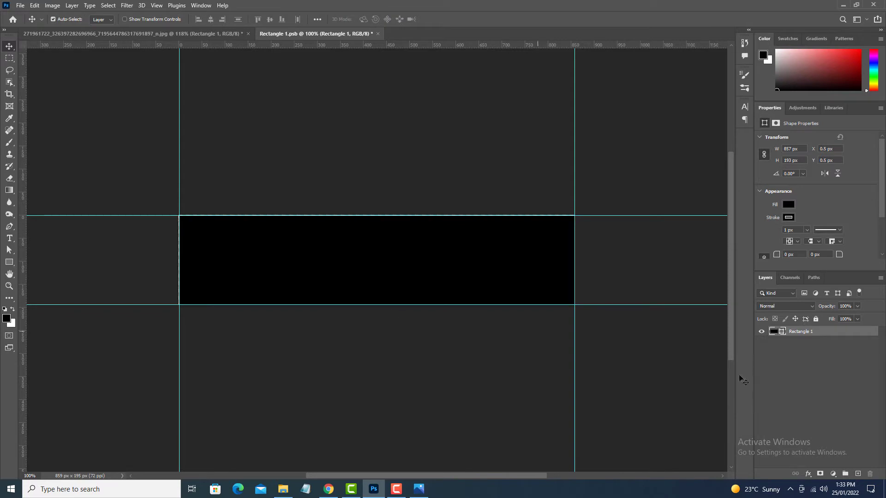
click(624, 392)
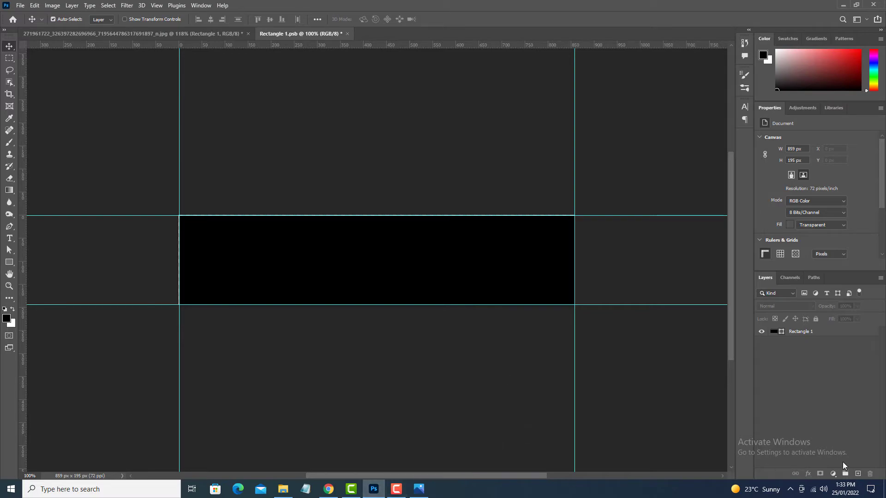
click(884, 490)
click(53, 110)
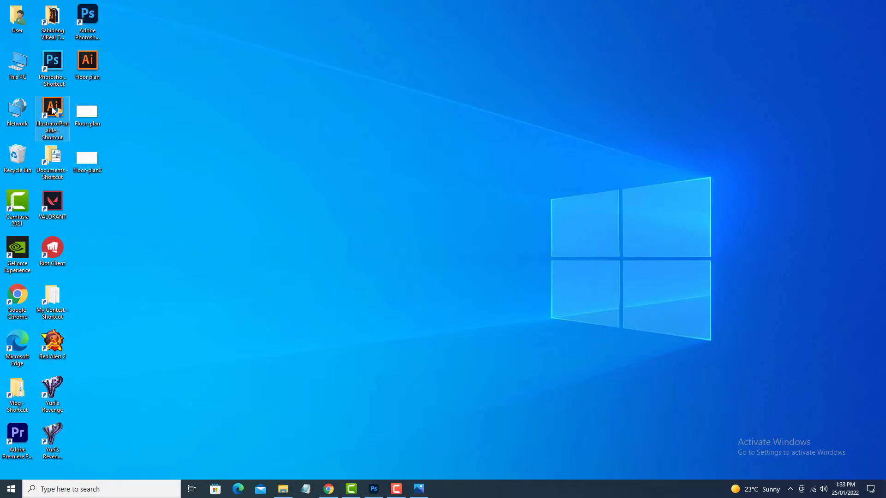
click(399, 490)
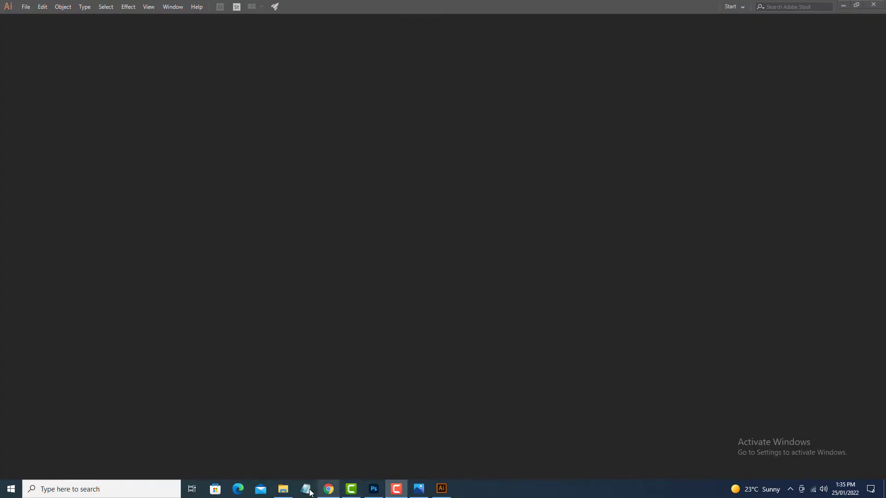
click(283, 489)
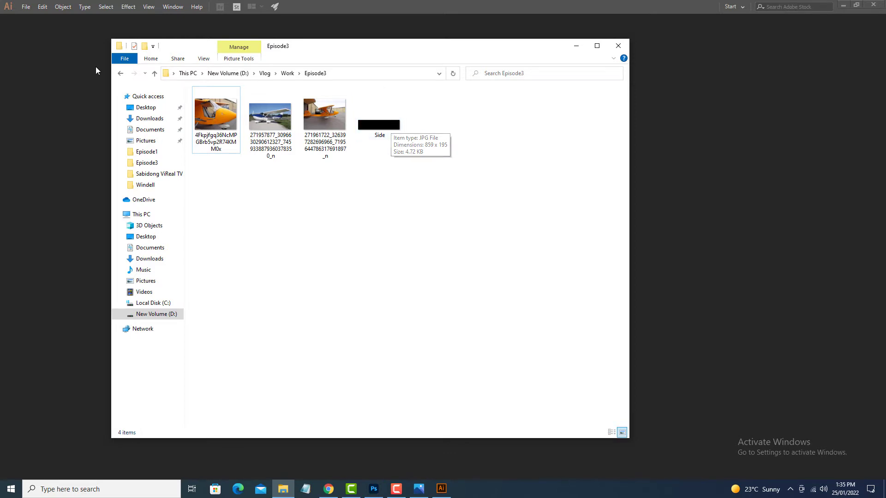
Create a new document named Side, 859 px wide and 195 px high, in RGB colour mode.
click(26, 7)
click(52, 21)
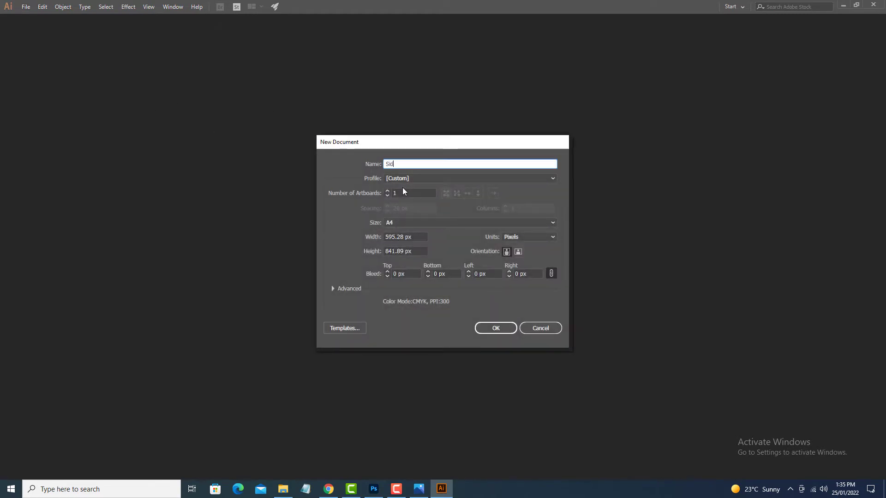
click(399, 237)
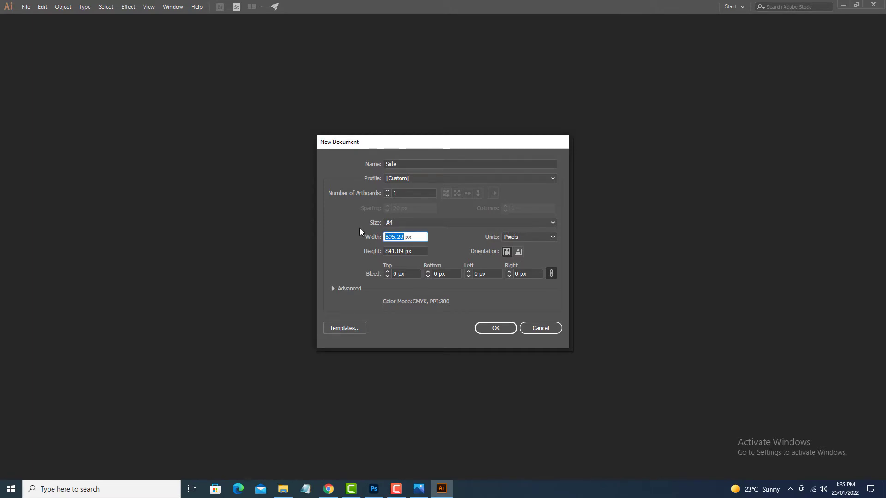
text(859)
key(Tab)
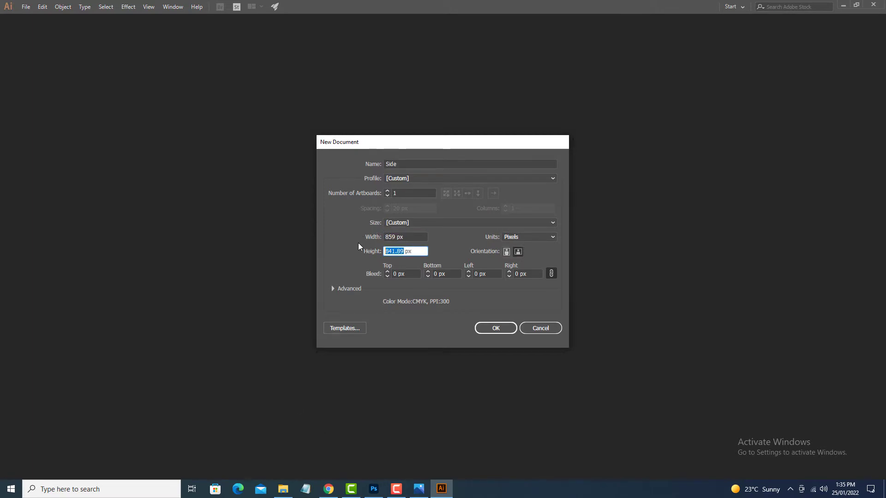
text(195)
click(333, 288)
click(431, 303)
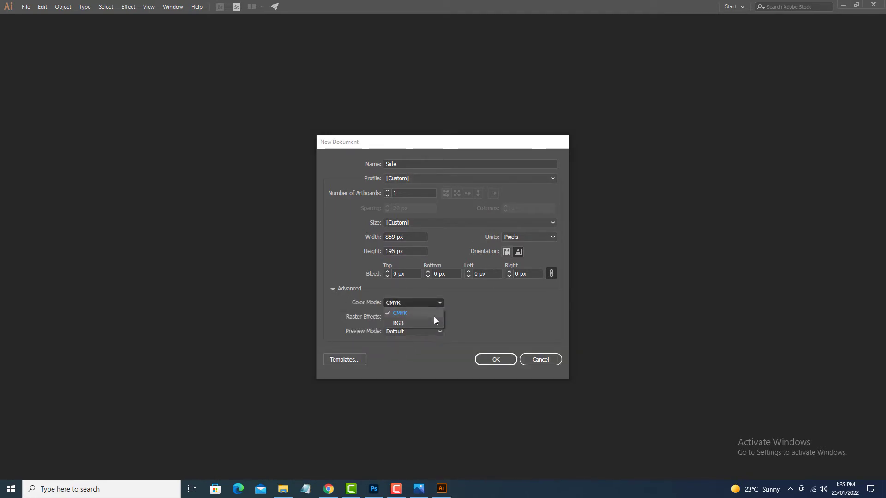
click(427, 322)
click(489, 360)
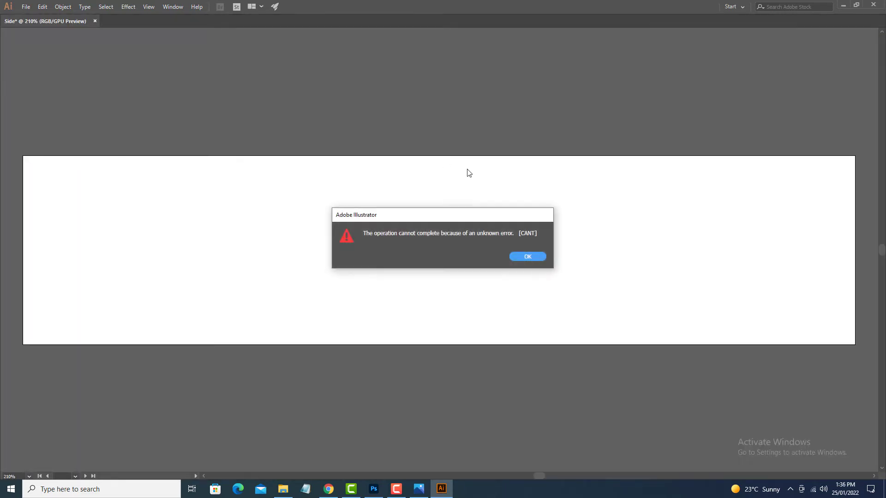
click(526, 257)
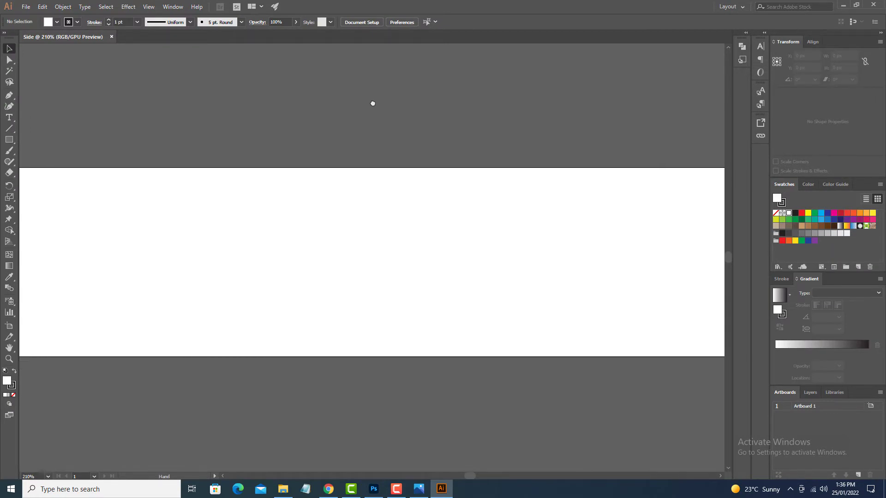
Place the blue-and-white reference airplane photo above the artboard.
key(ctrl+minus)
click(26, 6)
click(46, 132)
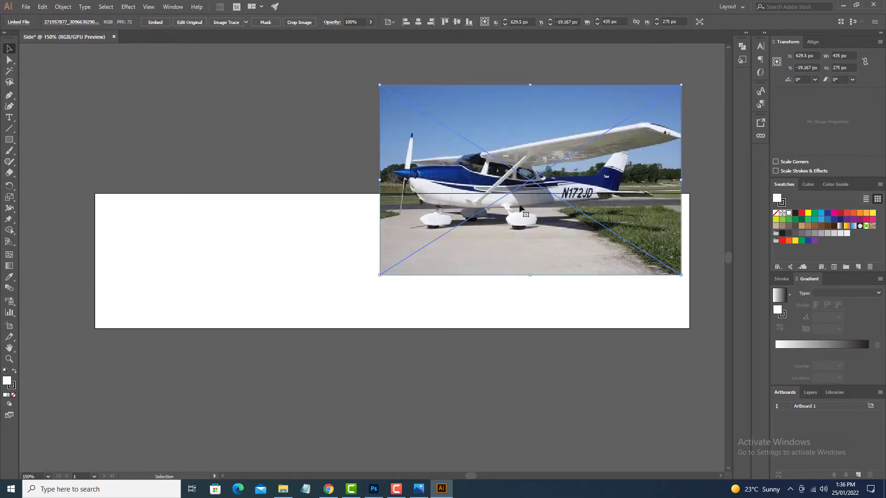
key(ctrl+plus)
Draw two 32 px squares beside the reference photo and fill them with its sampled blue and dark grey.
mouse_move(179, 179)
mouse_down()
mouse_move(207, 207)
mouse_move(271, 199)
mouse_move(286, 206)
mouse_move(193, 193)
mouse_up()
alt+drag(193, 193, 226, 192)
key(i)
click(370, 270)
click(236, 277)
space+drag(236, 276, 212, 264)
drag(235, 221, 138, 152)
Select the blue and grey squares and save their colours as a new swatch colour group.
click(26, 6)
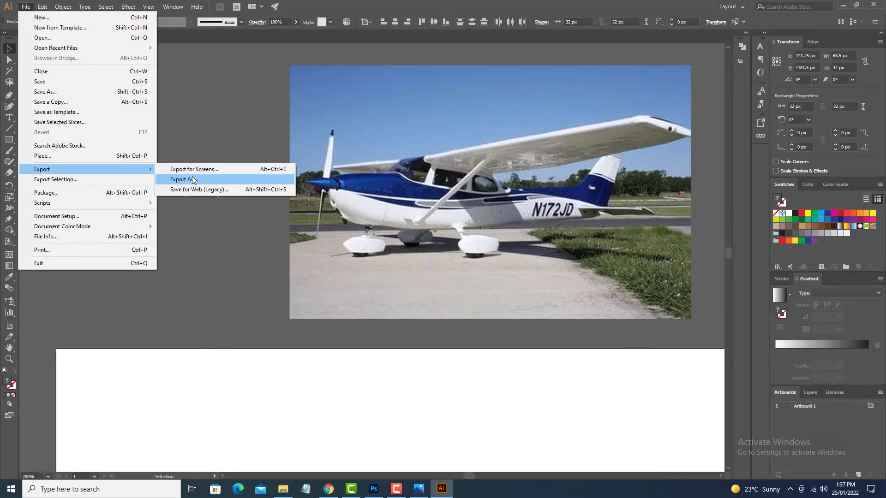
click(123, 91)
drag(123, 90, 240, 221)
click(845, 267)
click(446, 291)
drag(475, 431, 397, 251)
key(ctrl+minus)
key(ctrl+minus)
click(622, 357)
key(p)
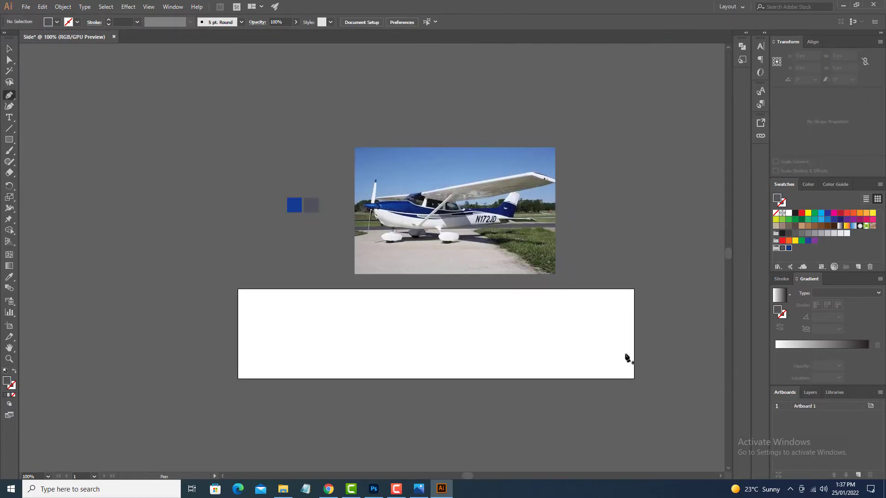
click(657, 302)
drag(393, 337, 213, 287)
drag(205, 296, 288, 295)
drag(177, 294, 59, 296)
click(176, 294)
drag(171, 355, 139, 297)
key(v)
key(Delete)
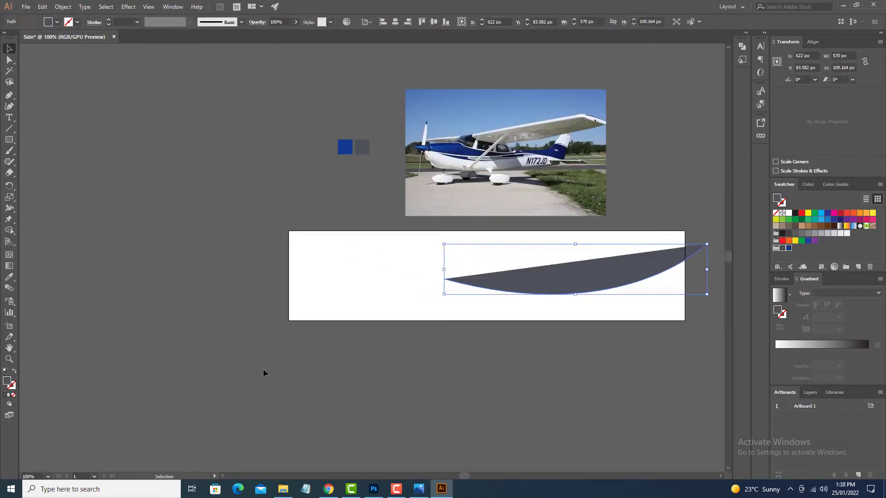
key(Delete)
Draw a rectangle over the upper part of the artboard, extending past both sides, and fill it with the blue swatch.
key(m)
drag(259, 227, 715, 285)
drag(346, 293, 350, 305)
click(789, 248)
key(v)
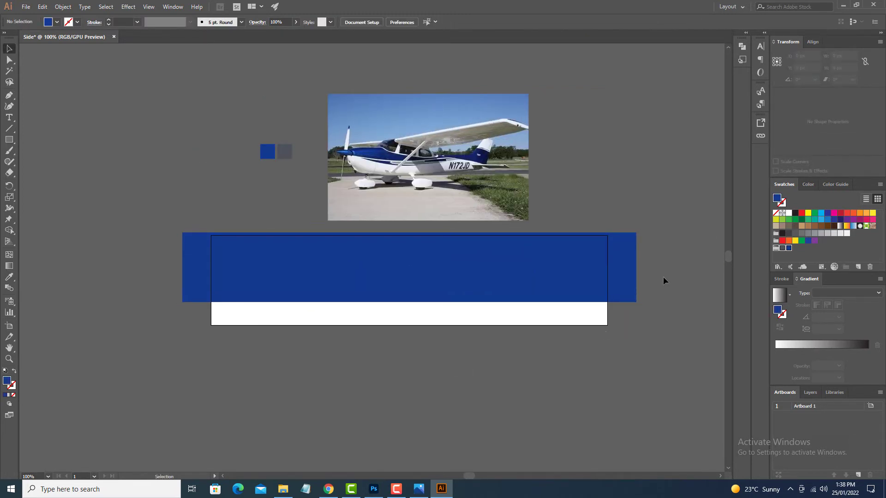
Draw a 779 by 249 px blue ellipse overlapping the rectangle, its lower edge meeting the rectangle's bottom edge.
key(l)
drag(254, 187, 615, 302)
key(v)
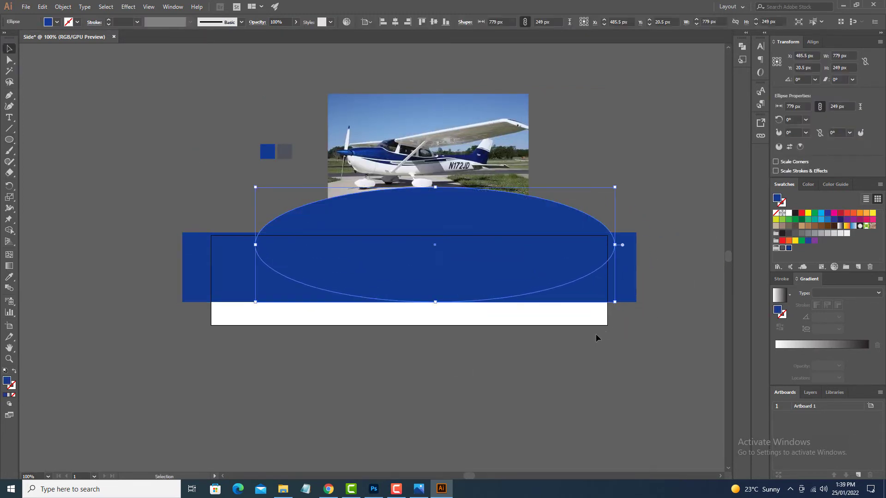
click(597, 338)
drag(597, 338, 623, 346)
drag(587, 241, 251, 186)
key(ctrl+z)
Reflect the reference airplane photo across the vertical axis so the plane faces the opposite direction.
key(p)
key(v)
right_click(441, 141)
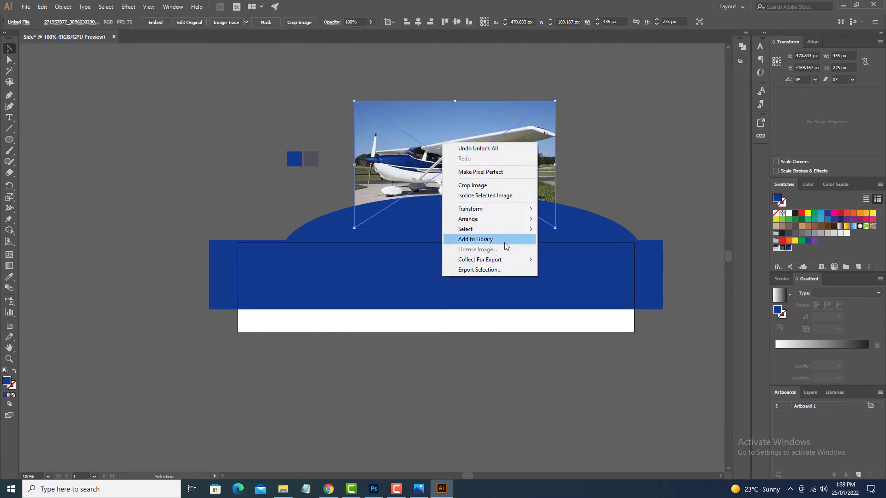
click(561, 241)
key(Return)
Remove the part of the blue rectangle beyond the ellipse's right side with the Shape Builder.
drag(521, 173, 521, 140)
drag(676, 203, 672, 220)
click(575, 245)
shift+click(644, 313)
key(shift+m)
alt+click(644, 313)
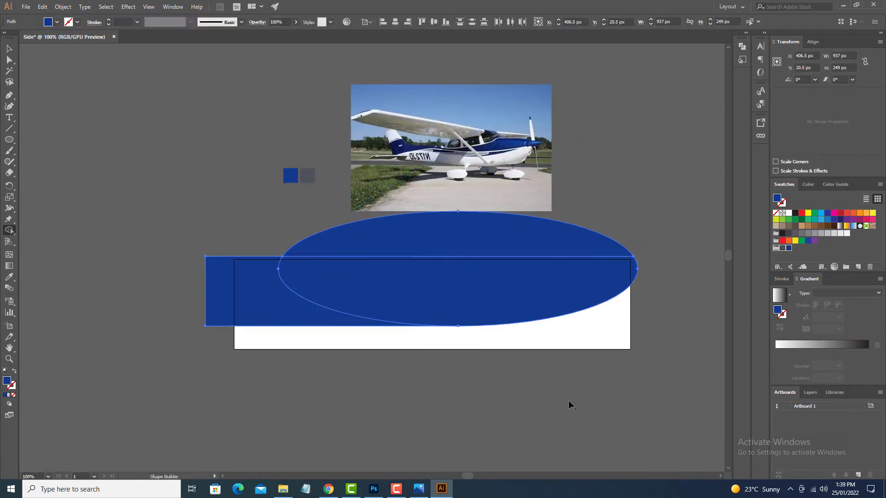
key(v)
click(569, 400)
Shift the blue shapes slightly down on the artboard and extend the rectangle's top edge upward.
drag(607, 390, 618, 339)
drag(530, 250, 531, 255)
click(233, 239)
drag(432, 212, 432, 202)
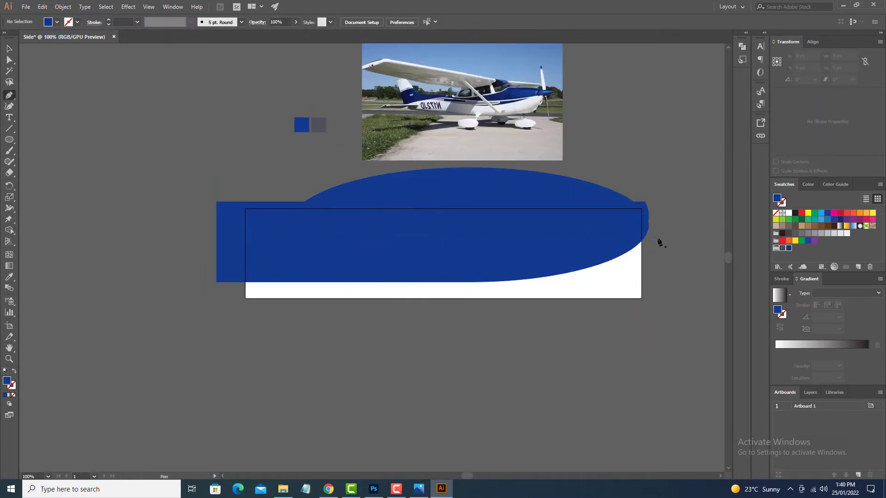
Export the greyscale fuselage from Photoshop as a JPEG with Rectangle 1 hidden, and place it left of the Illustrator artboard.
click(26, 6)
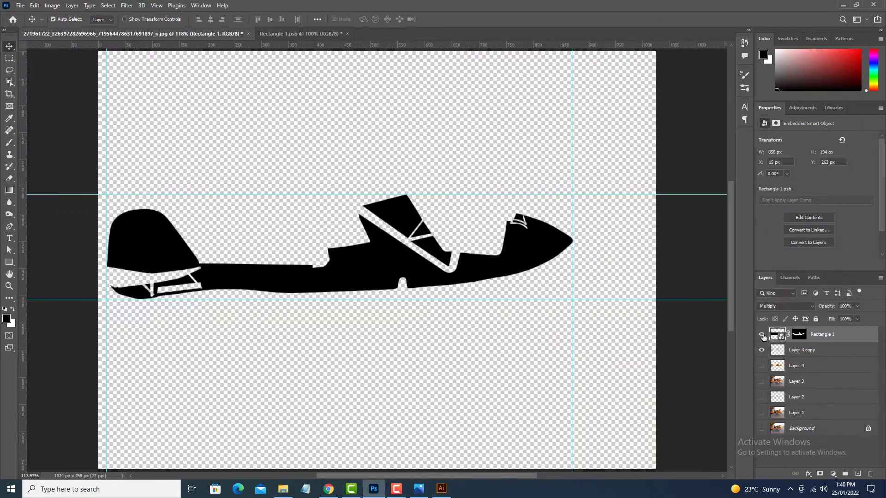
click(762, 334)
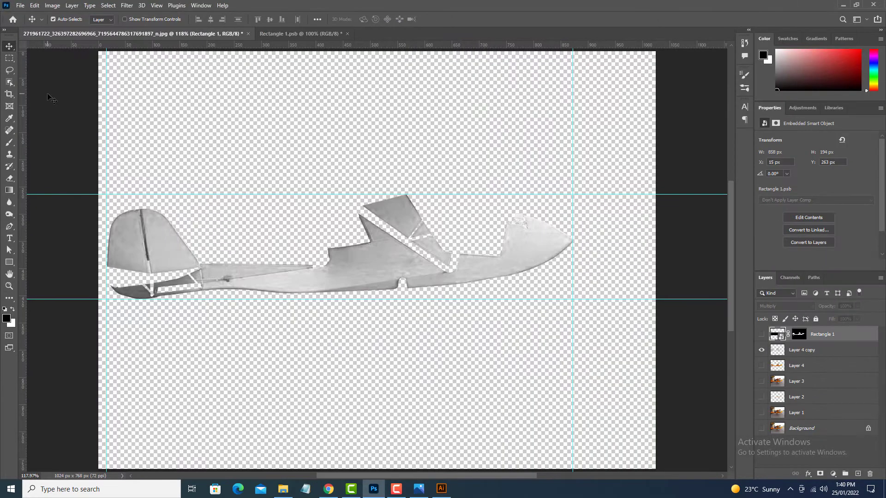
key(ctrl+alt+shift+s)
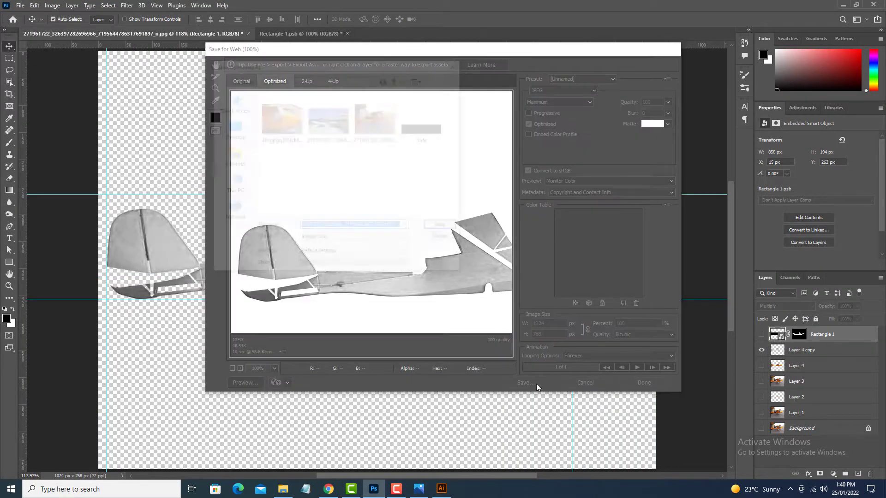
click(110, 121)
drag(440, 183, 330, 168)
Draw a rising diagonal curve across the blue shape with no fill and a 3 pt white stroke.
drag(413, 330, 109, 392)
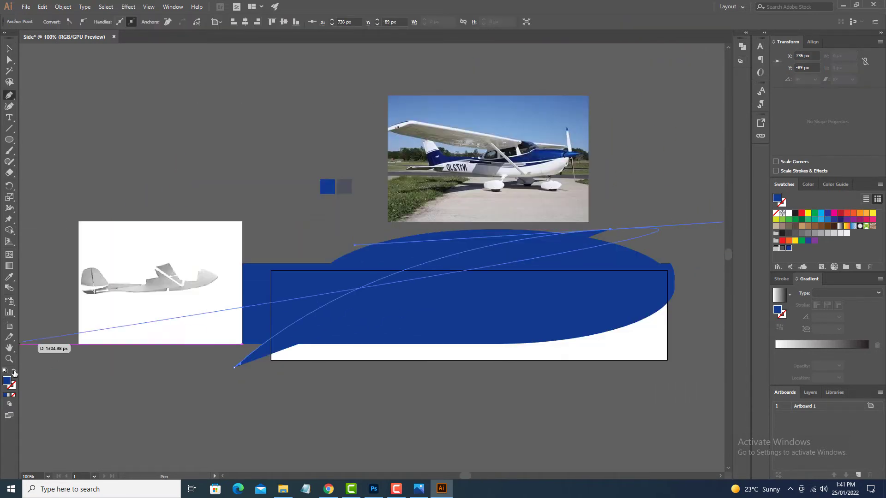
key(v)
click(77, 21)
click(19, 36)
click(108, 20)
click(108, 20)
click(675, 343)
drag(675, 343, 601, 346)
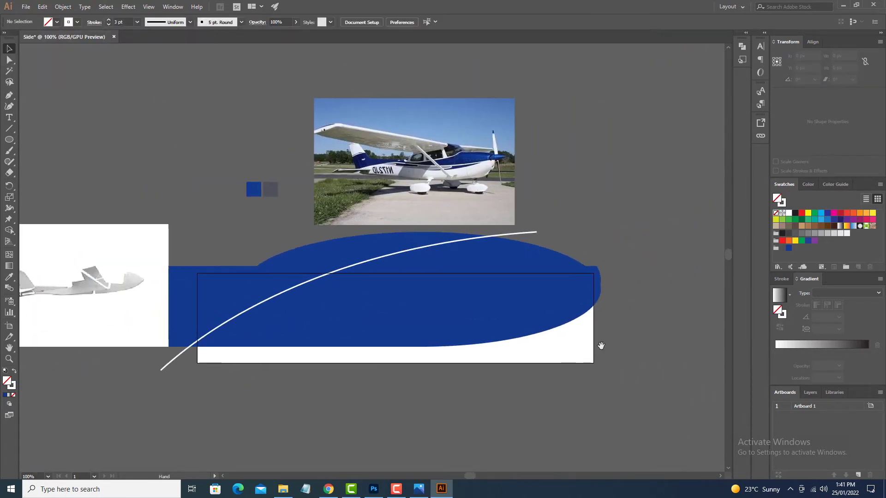
Draw a wavy white curve from beyond the artboard's right edge, along the blue shape's lower part, to past its left edge.
key(p)
click(618, 266)
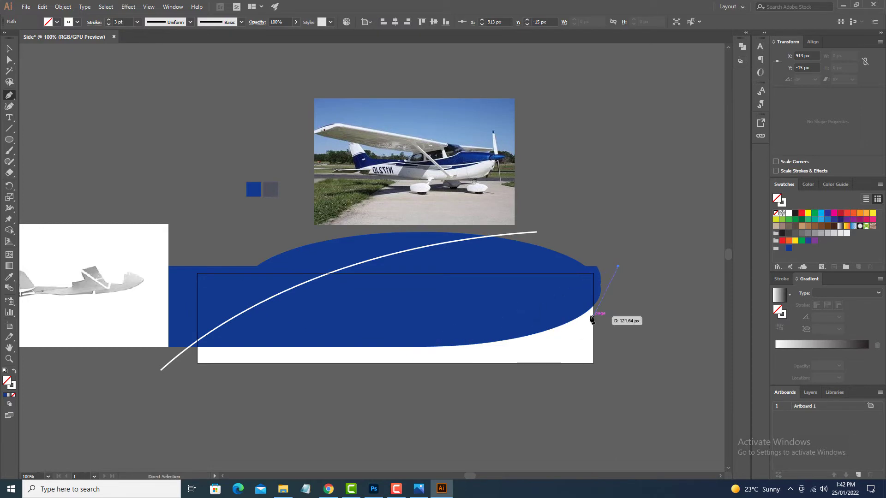
drag(423, 334, 7, 392)
key(ctrl+z)
key(ctrl+z)
drag(599, 296, 442, 263)
drag(440, 301, 242, 277)
key(ctrl+z)
drag(119, 322, 141, 392)
key(ctrl+z)
ctrl+drag(593, 301, 398, 305)
ctrl+drag(574, 330, 585, 330)
drag(258, 346, 501, 337)
drag(271, 340, 108, 415)
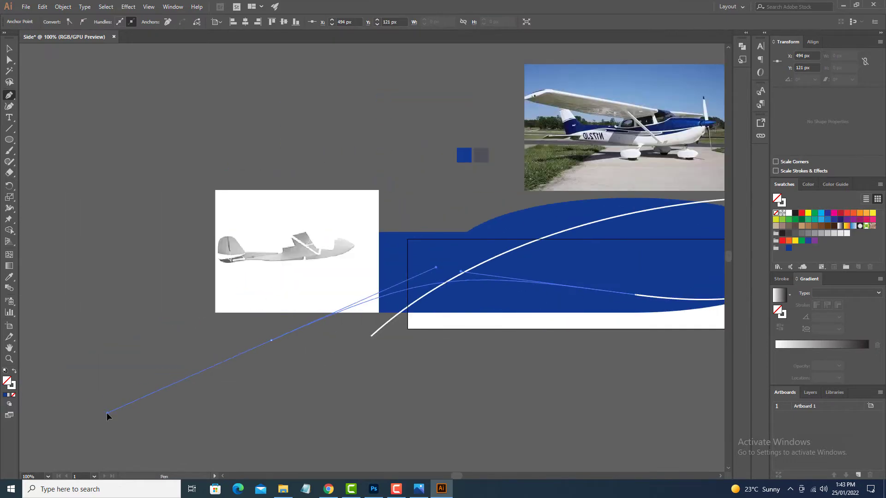
drag(512, 385, 344, 398)
key(v)
click(602, 376)
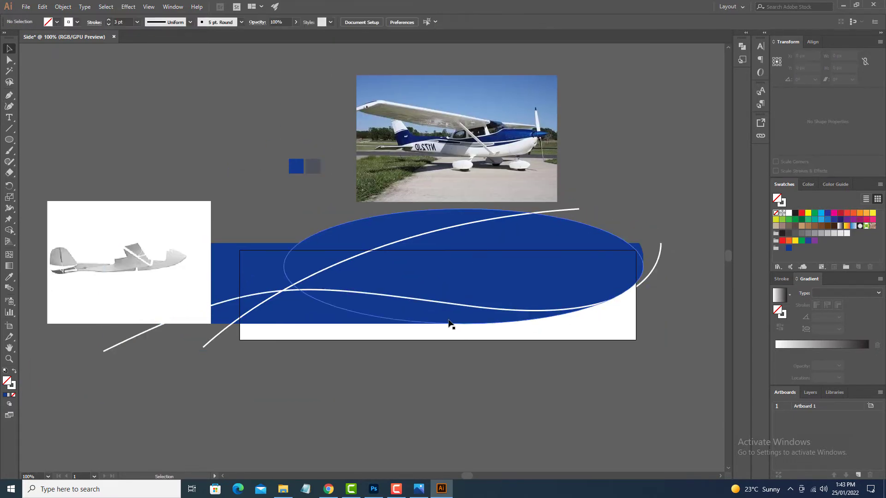
Export the side artwork with Save for Web and apply it to the fuselage smart object in Photoshop.
click(26, 7)
click(184, 188)
click(757, 53)
click(758, 74)
click(757, 450)
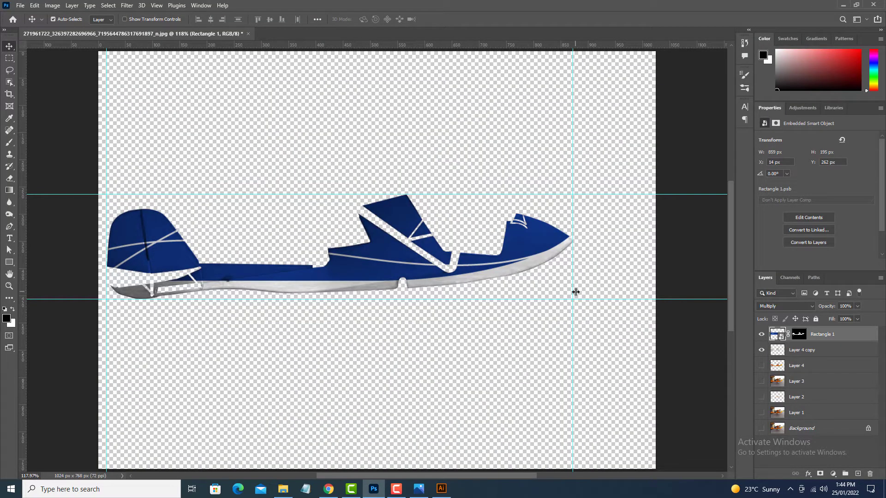
Switch to Illustrator and reshape the wavy curve so its left end rises above the placed fuselage image.
click(442, 488)
drag(142, 374, 69, 215)
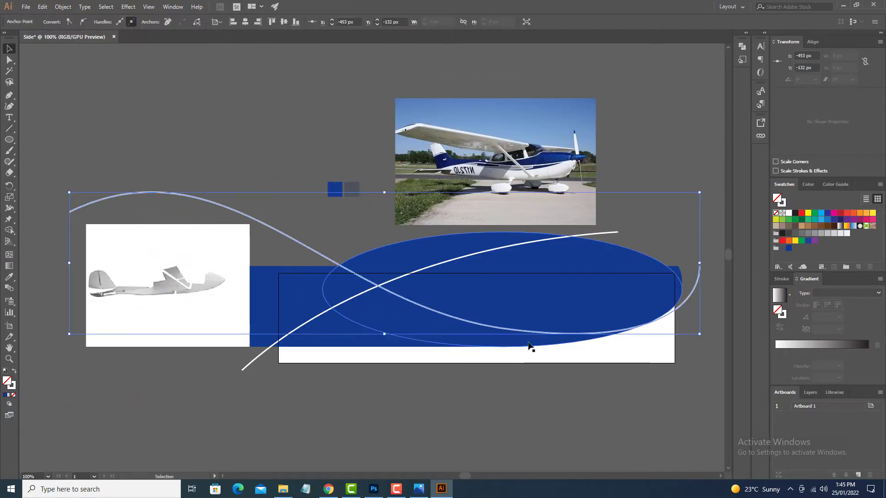
key(a)
drag(331, 306, 298, 318)
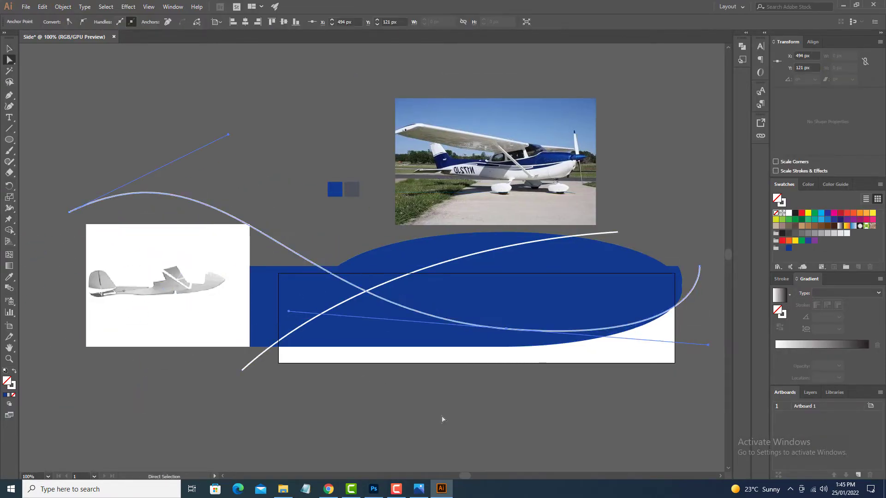
click(377, 489)
click(382, 488)
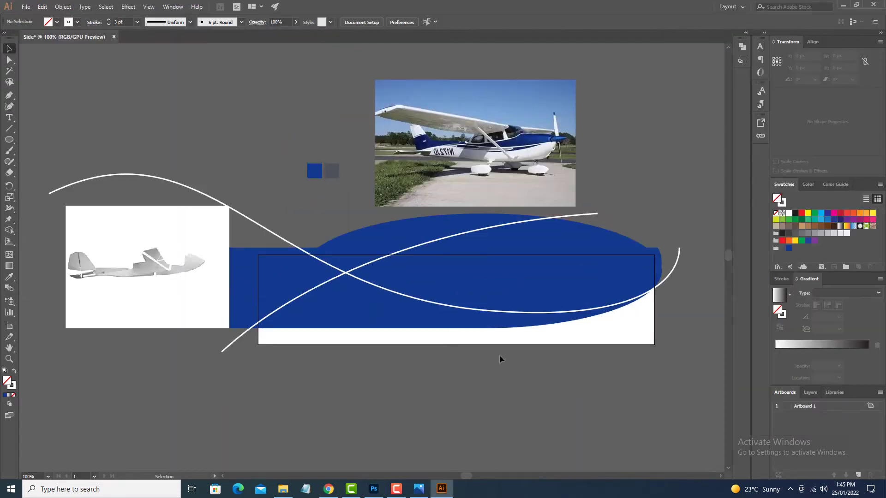
Draw a hooked white curve from below the wavy line, turning back along the lower edge of the blue shape.
drag(503, 362, 503, 363)
drag(568, 349, 569, 362)
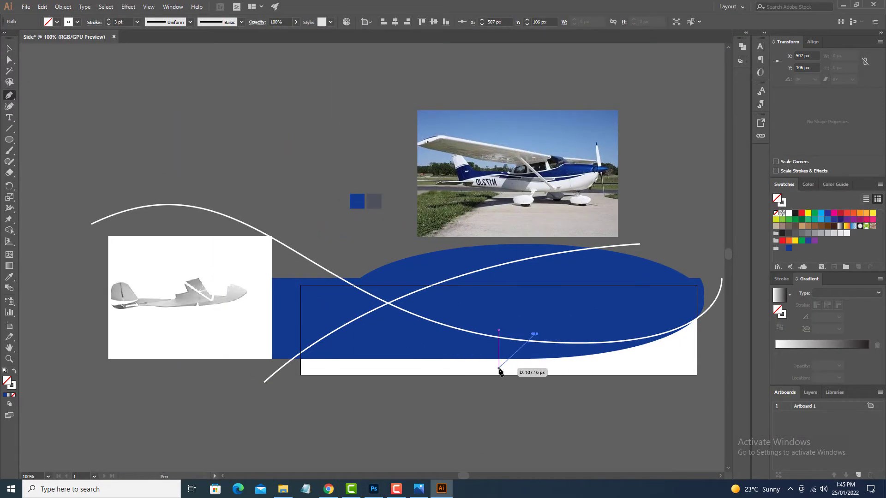
drag(274, 354, 233, 362)
key(v)
drag(493, 362, 505, 297)
click(490, 390)
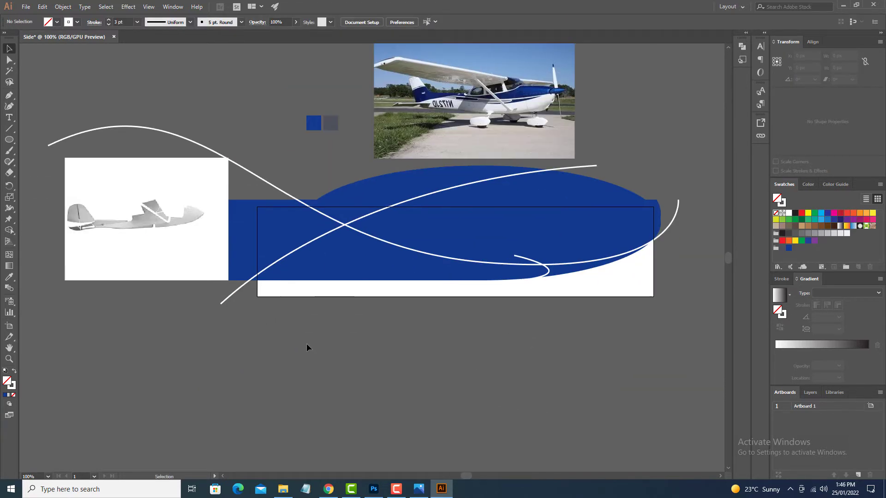
Compare the design with the Photoshop fuselage preview and move the diagonal curve further right in the Illustrator artwork.
drag(417, 340, 423, 381)
click(374, 489)
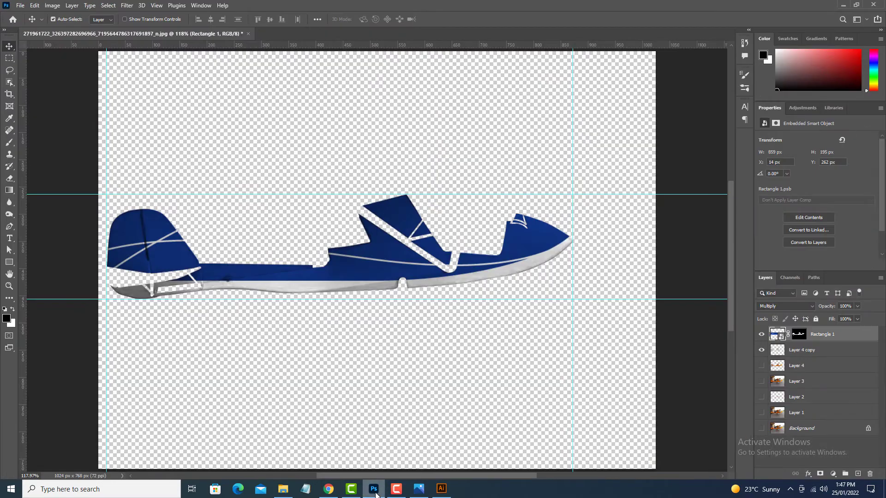
click(375, 492)
drag(423, 240, 504, 232)
click(572, 381)
drag(575, 380, 538, 384)
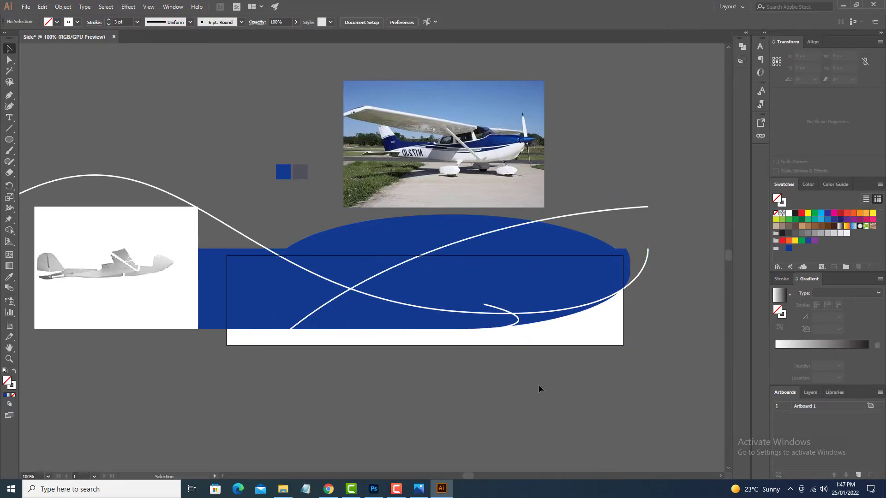
Place a copy of the hooked curve left of the first and reduce the right one's height to about 58 px.
click(498, 330)
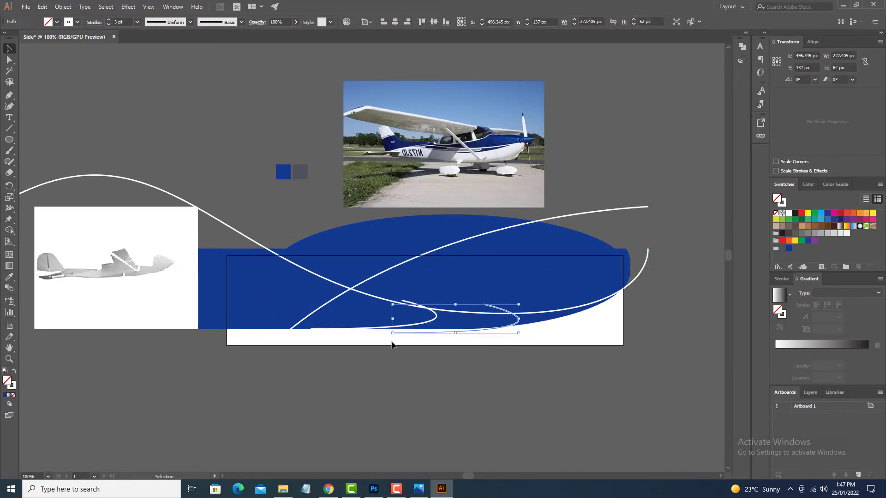
click(487, 353)
click(466, 326)
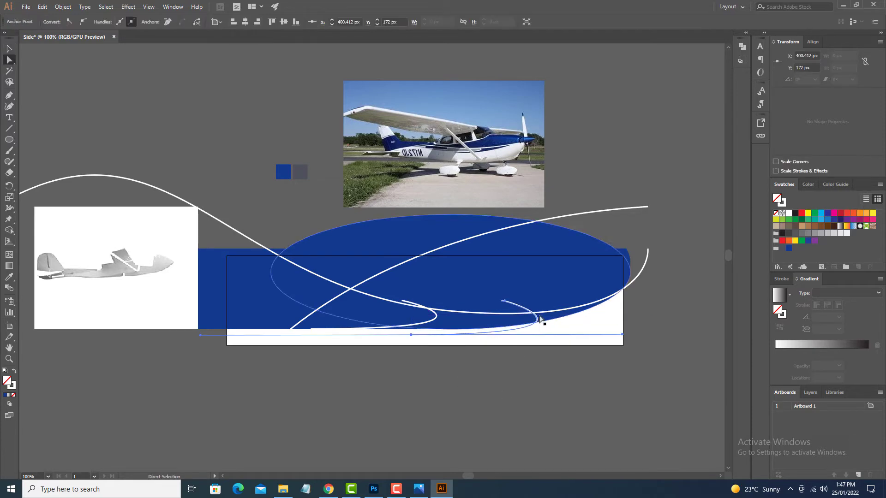
drag(535, 319, 521, 320)
click(466, 369)
drag(465, 371, 481, 369)
click(488, 326)
drag(477, 301, 476, 303)
click(513, 369)
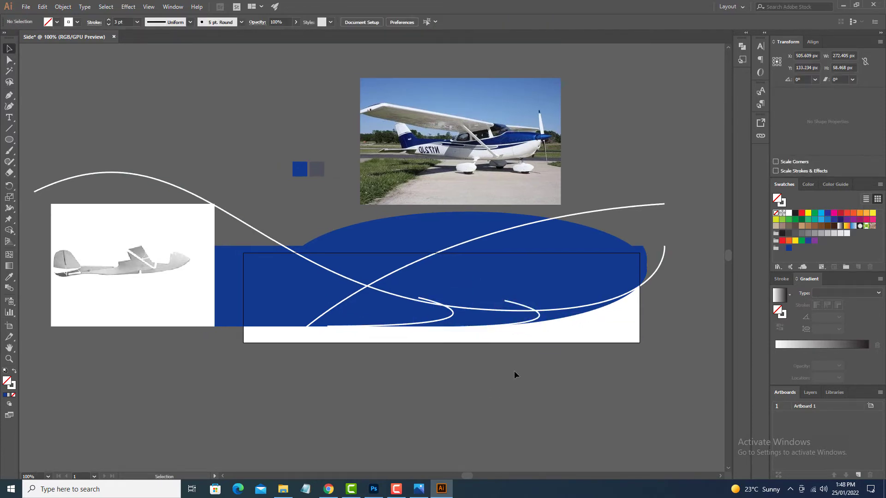
Draw a descending white curve about 184 by 159 px across the upper blue area and widen its upper end into a taper.
drag(514, 370, 568, 342)
click(506, 288)
click(506, 367)
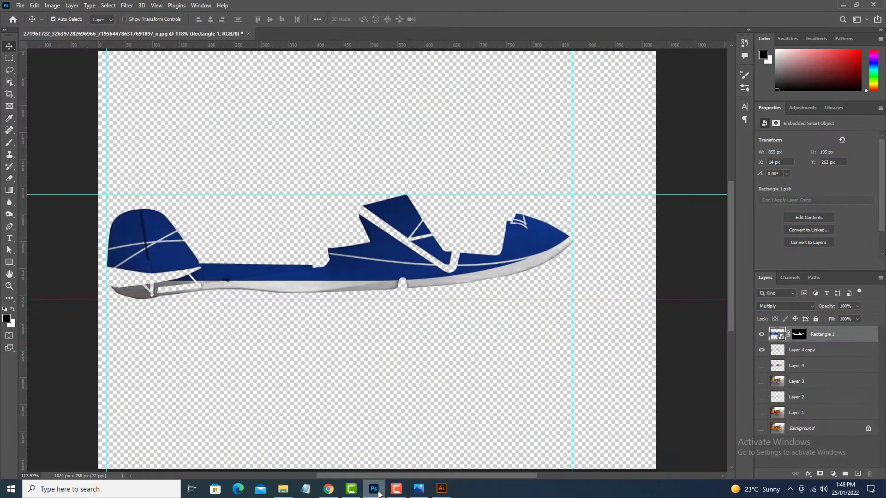
key(p)
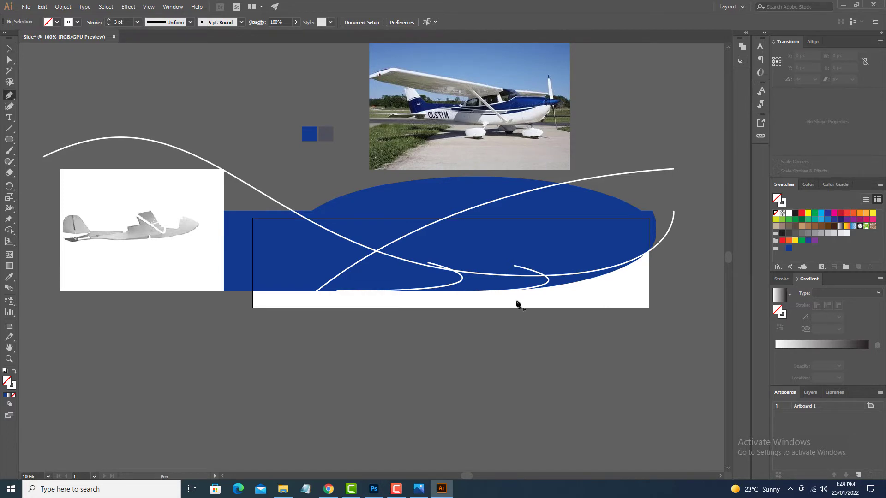
click(408, 173)
drag(540, 257, 543, 257)
key(v)
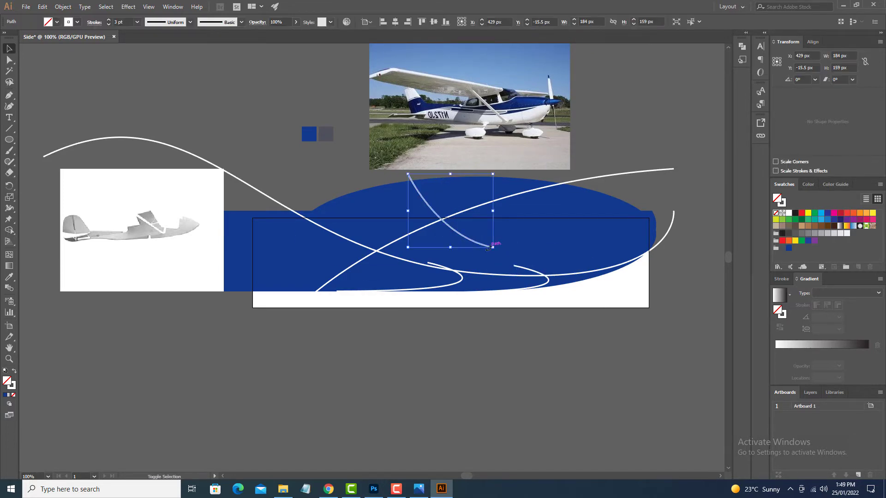
drag(414, 176, 414, 176)
key(v)
click(496, 351)
mouse_move(457, 341)
mouse_down()
mouse_move(537, 301)
mouse_move(542, 332)
mouse_move(488, 318)
mouse_up()
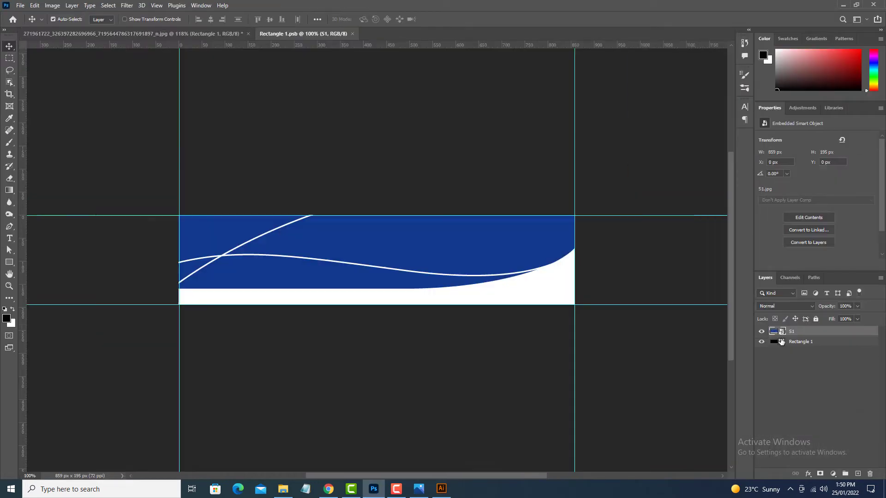
Update the fuselage smart object in Photoshop with the revised side artwork and show Layer 3 behind it.
click(21, 5)
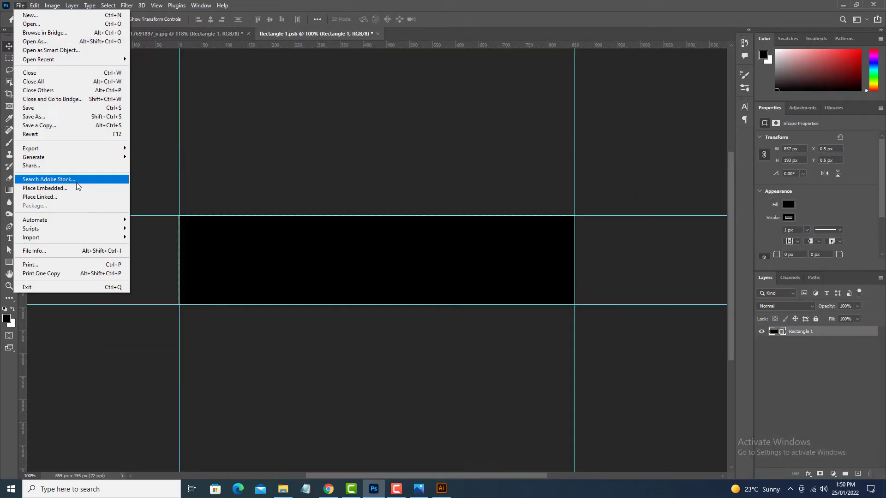
click(77, 187)
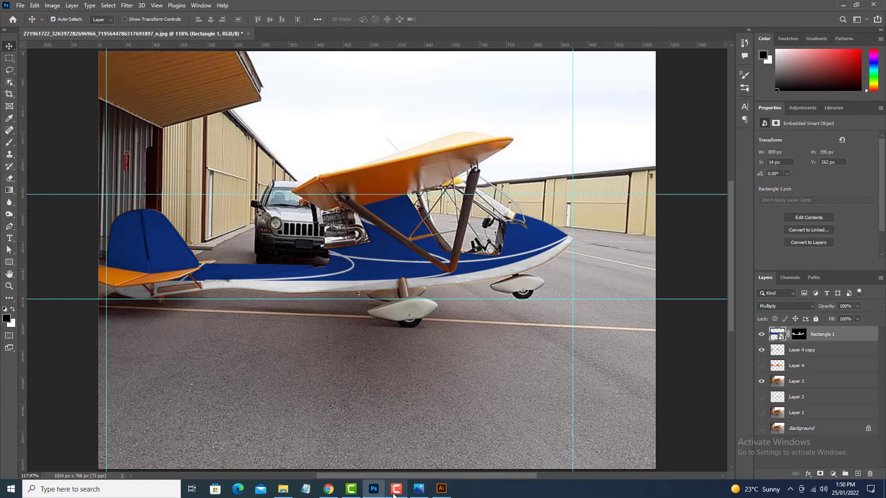
Return to Illustrator and move the left hooked curve further right, closer to the other hooked curve.
click(441, 489)
scroll(428, 309, up, 5)
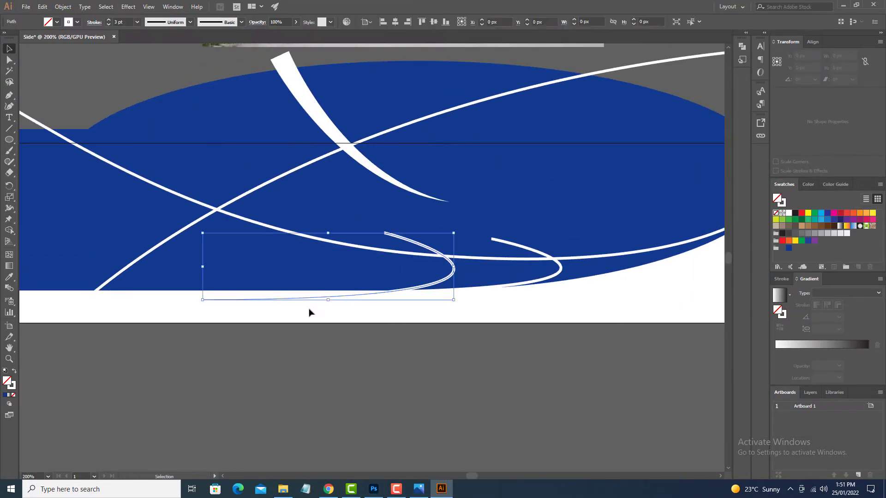
key(ctrl+z)
key(ctrl+z)
drag(387, 313, 487, 328)
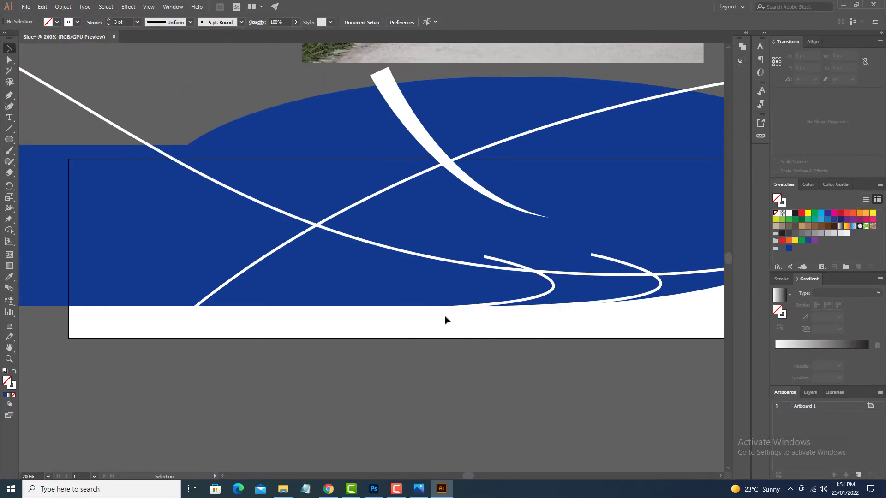
scroll(445, 320, down, 2)
key(p)
click(338, 257)
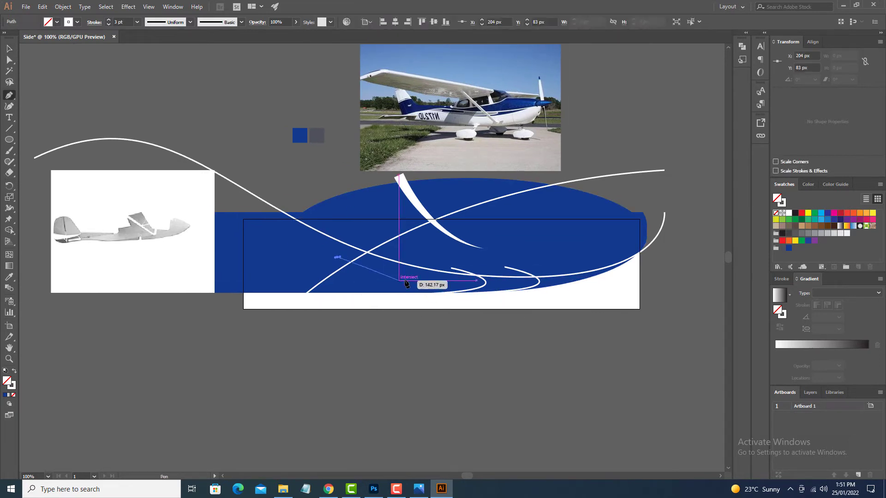
drag(423, 280, 455, 300)
drag(363, 333, 261, 311)
key(ctrl+z)
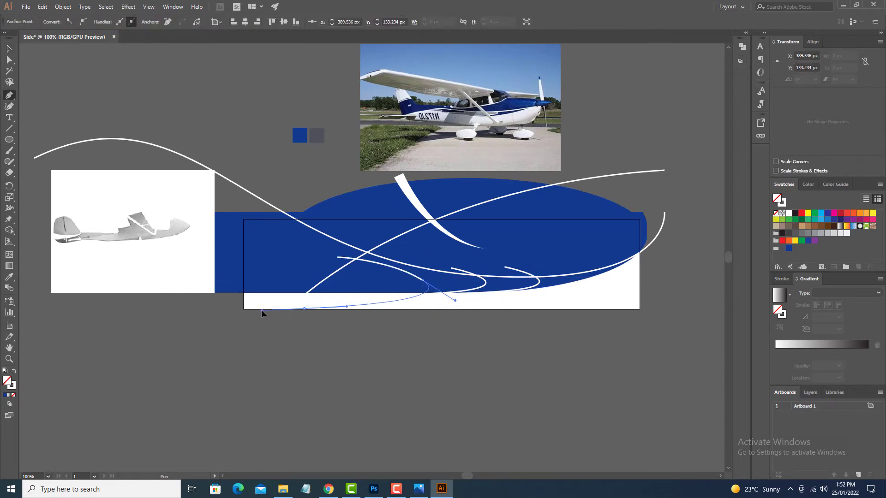
key(ctrl+z)
key(ctrl+z)
key(ctrl+z)
Draw a third hooked white curve left of the other two, ending below the blue shape's lower edge.
click(331, 259)
drag(383, 271, 432, 282)
drag(358, 309, 282, 327)
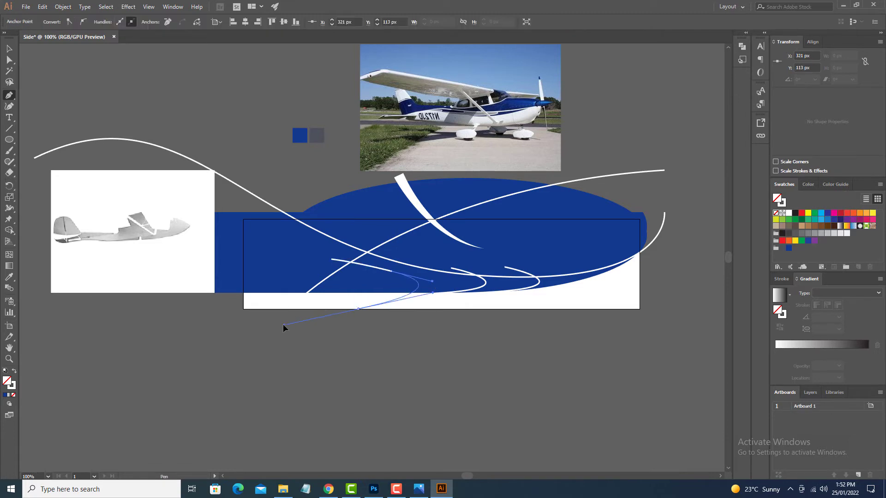
key(v)
click(285, 328)
Widen the upper end of the tapered white curve to about 67 pt with the Width tool.
mouse_move(414, 201)
mouse_down()
mouse_move(356, 244)
mouse_move(368, 251)
mouse_move(366, 219)
mouse_up()
key(shift+w)
key(v)
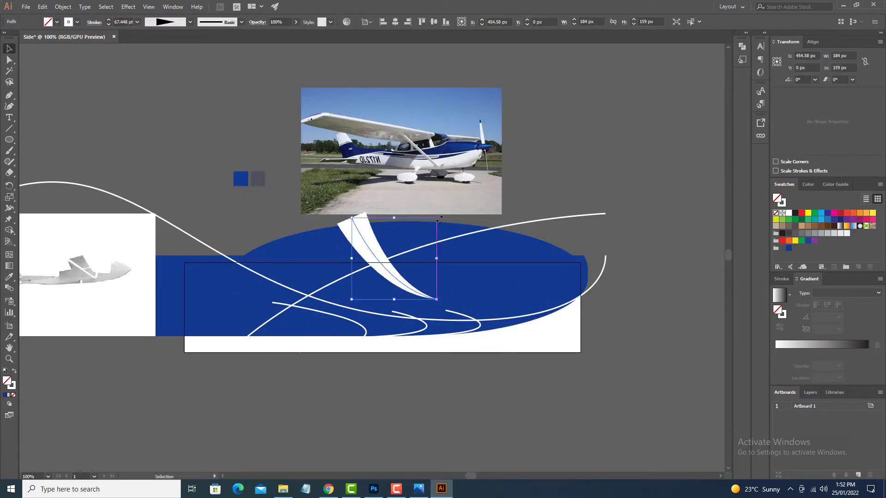
Rotate the tapered white curve slightly and shift it a little over the blue shape.
drag(440, 222, 434, 216)
drag(364, 255, 368, 257)
click(404, 424)
mouse_move(404, 432)
mouse_down()
mouse_move(391, 322)
mouse_move(458, 341)
mouse_up()
click(26, 7)
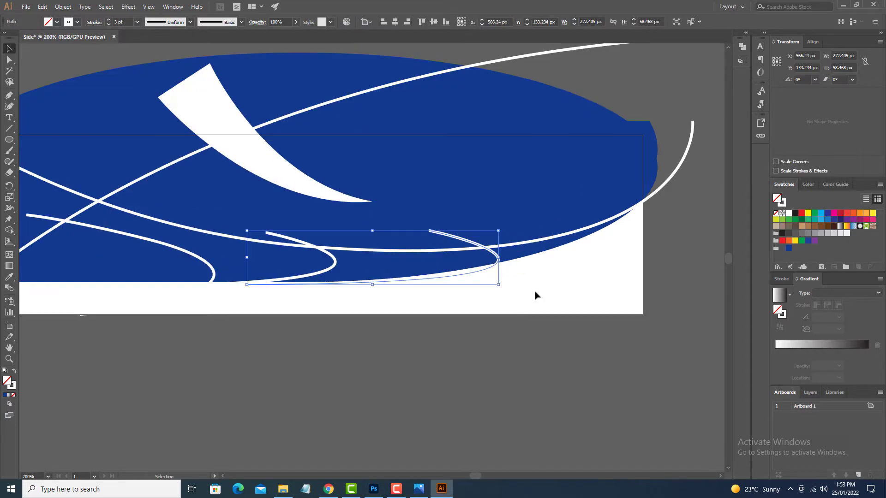
Delete the right and middle hooked white curves along the blue shape's lower edge.
drag(498, 258, 496, 263)
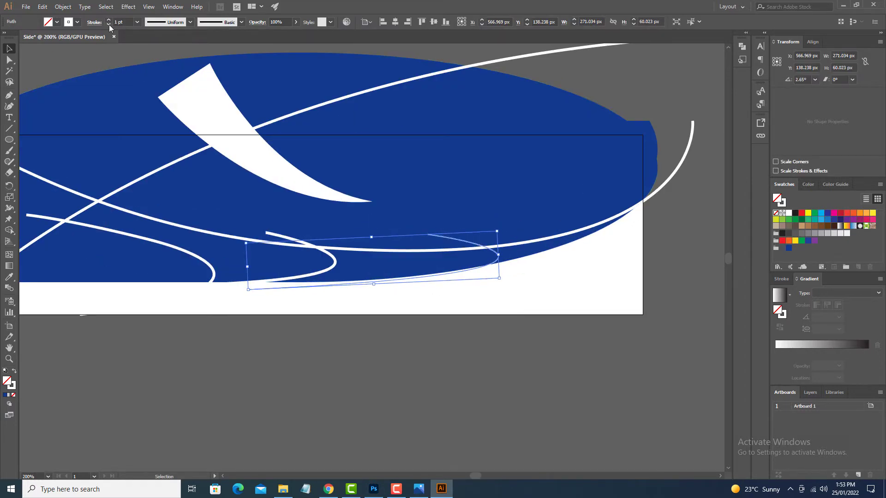
click(423, 332)
click(376, 281)
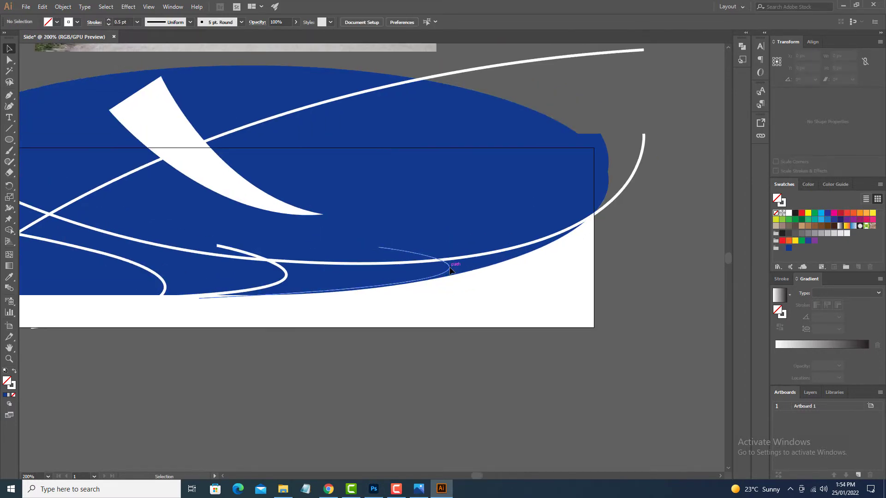
click(449, 268)
key(Delete)
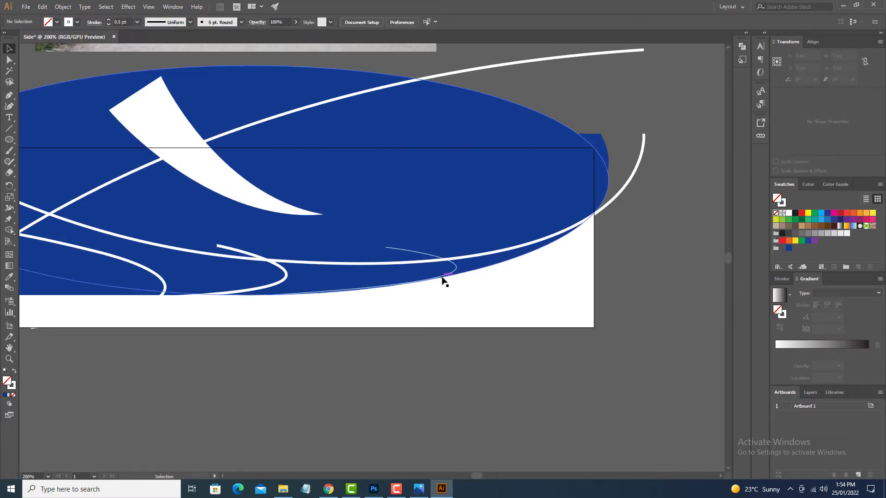
click(431, 281)
key(Delete)
click(285, 281)
key(Delete)
Draw a new right hooked curve about 136 px wide and 46 px high with a 1 pt white stroke.
key(p)
click(412, 252)
drag(322, 295, 110, 321)
click(13, 395)
key(v)
mouse_move(316, 347)
mouse_down()
mouse_move(323, 363)
mouse_move(400, 392)
mouse_move(514, 336)
mouse_up()
scroll(367, 371, up, 1)
scroll(514, 337, down, 1)
click(510, 276)
click(77, 22)
click(18, 36)
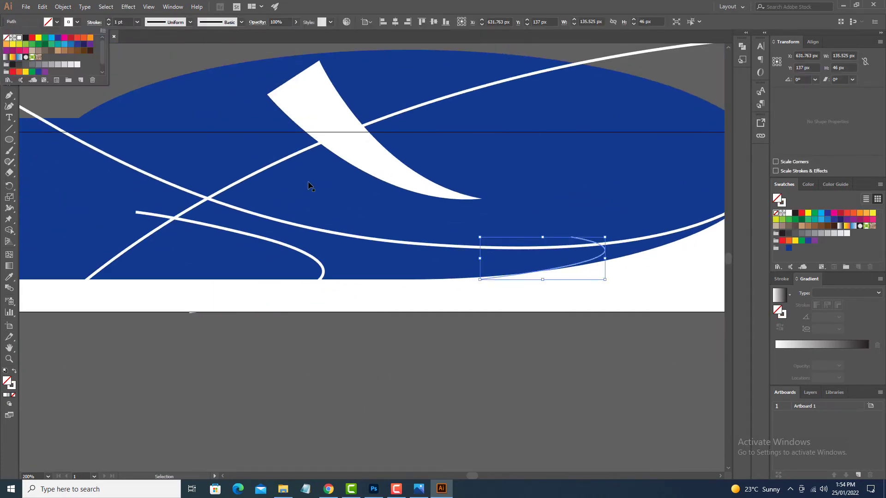
Delete the remaining old hooked curve further left on the blue shape.
click(295, 250)
key(Delete)
drag(383, 294, 296, 296)
scroll(434, 359, up, 4)
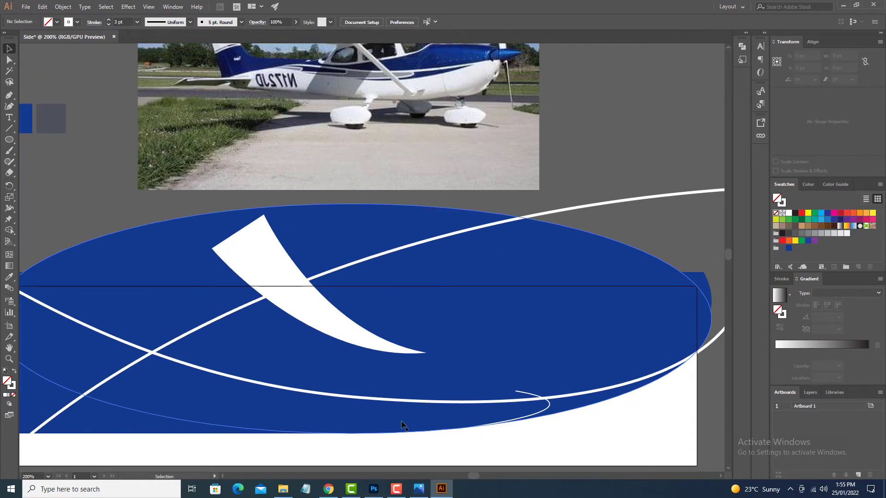
Draw a second hooked curve left of the new one and match its thin white stroke with the Eyedropper.
key(p)
click(404, 391)
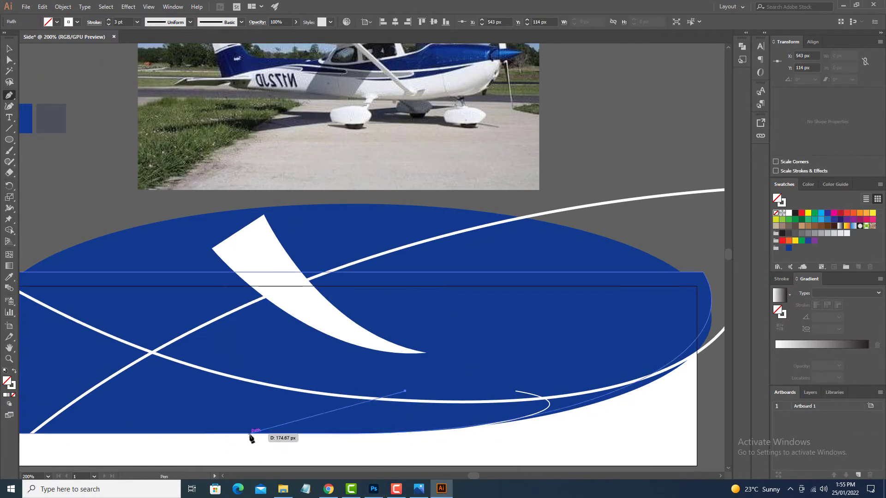
drag(250, 434, 183, 440)
drag(434, 291, 271, 304)
key(i)
click(651, 416)
key(v)
click(599, 461)
drag(599, 468, 593, 451)
drag(286, 452, 381, 441)
Draw a third, longer hooked curve left of the other two, crossing the long stripe and ending at the blue shape's lower edge.
key(p)
drag(490, 420, 499, 419)
mouse_move(221, 245)
mouse_down()
mouse_move(92, 233)
mouse_move(99, 309)
mouse_up()
mouse_move(538, 414)
mouse_down()
mouse_move(30, 366)
mouse_move(21, 404)
mouse_up()
key(g)
drag(481, 436, 552, 441)
key(p)
click(569, 408)
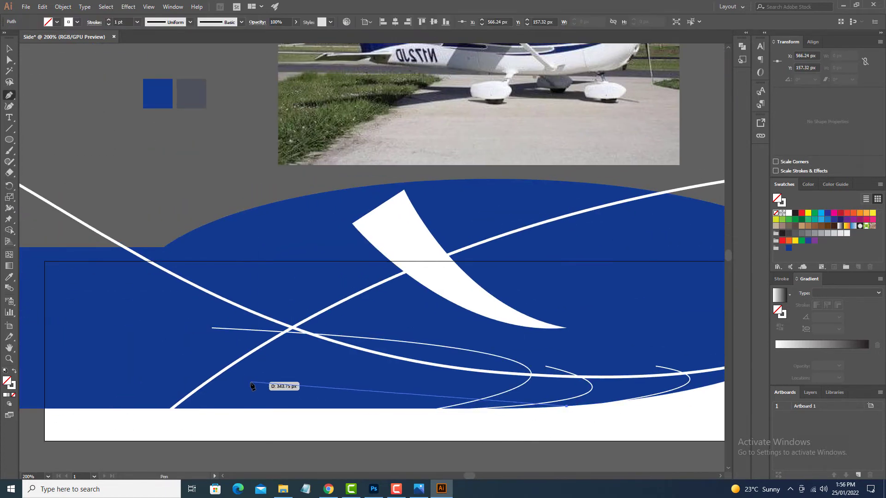
mouse_move(250, 386)
mouse_down()
mouse_move(197, 424)
mouse_move(238, 374)
mouse_up()
key(ctrl+z)
key(ctrl+z)
Remove the blue area enclosed by the rising white stripe, the ellipse and the lower edge with the Shape Builder.
key(v)
click(277, 333)
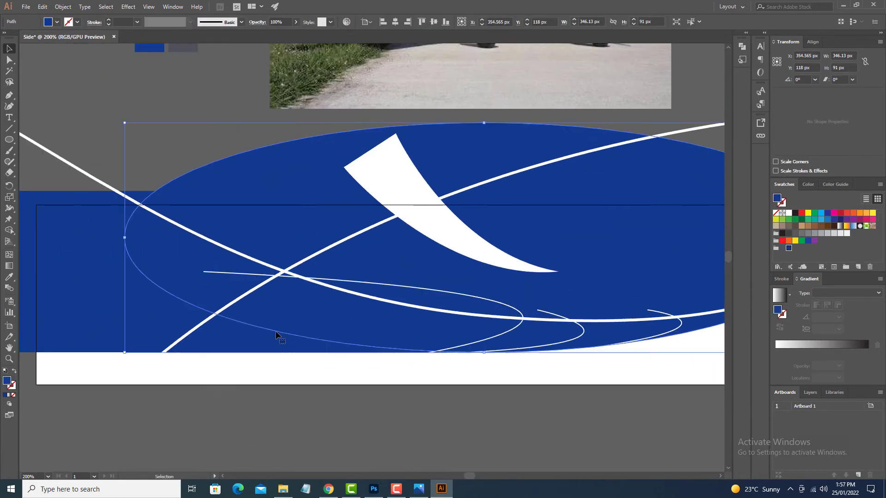
shift+click(200, 324)
key(shift+m)
alt+click(259, 342)
key(v)
click(294, 378)
drag(274, 259, 380, 358)
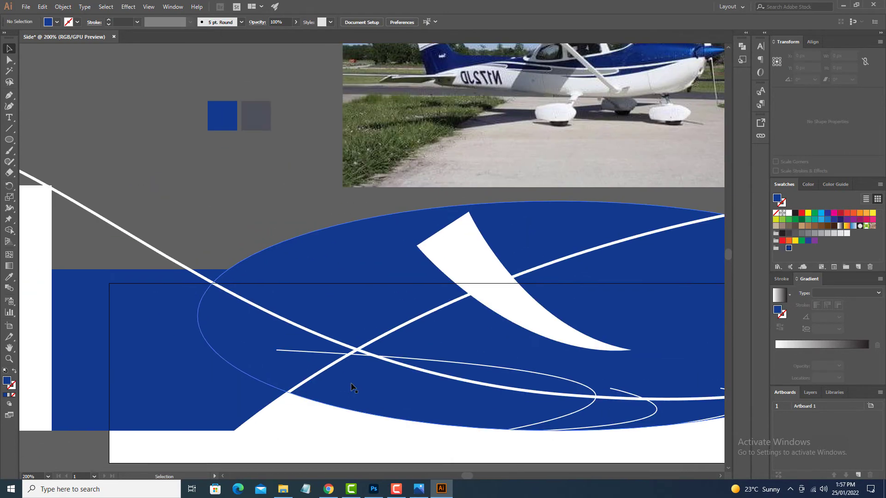
key(p)
click(295, 361)
key(v)
drag(582, 410, 375, 419)
drag(394, 355, 397, 366)
drag(357, 396, 402, 401)
drag(442, 371, 441, 376)
drag(351, 392, 494, 397)
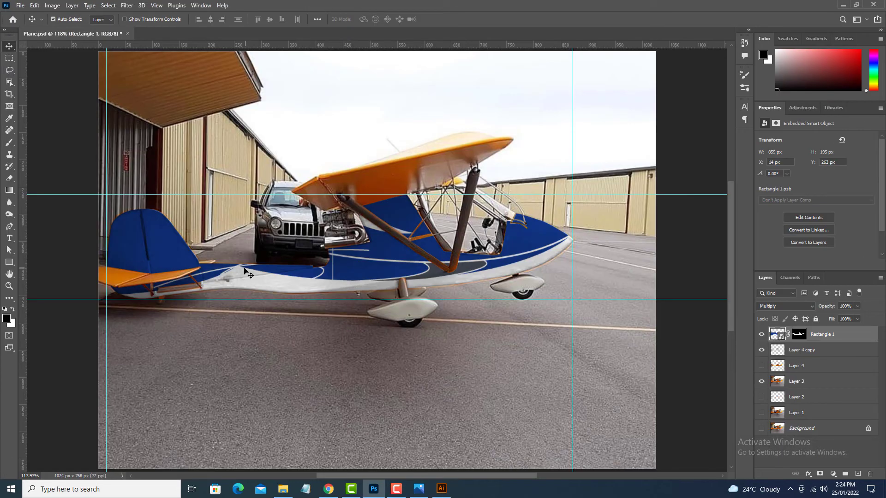
Switch back to Illustrator and delete the leftmost hooked white curve inside the blue shape.
click(446, 492)
click(343, 288)
key(Delete)
Reflect a copy of the 2 pt hooked curve bordering the grey area and move the mirrored copy slightly left.
click(476, 289)
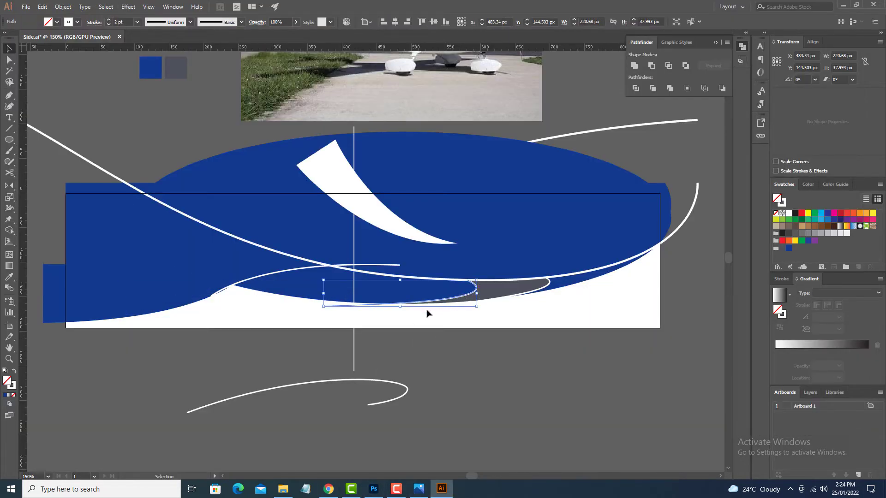
alt+click(400, 294)
click(395, 301)
key(v)
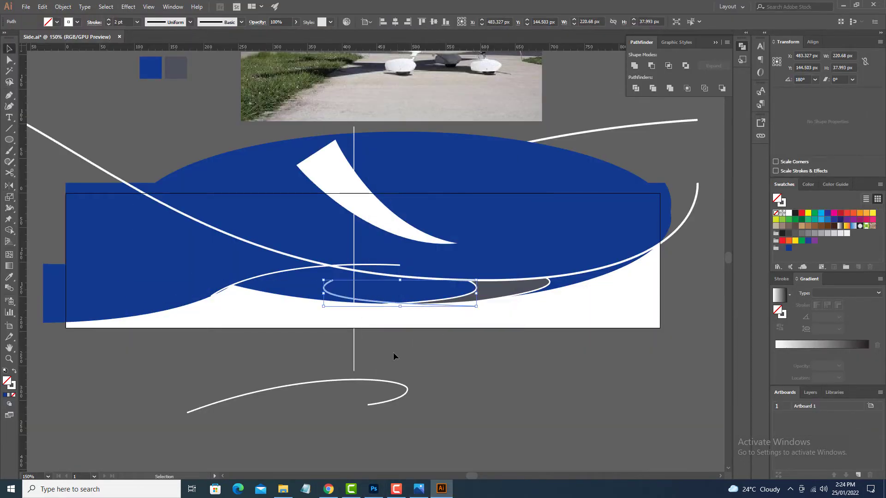
drag(372, 306, 353, 303)
click(383, 351)
Extend the mirrored curve's open upper end with the Pen tool in a smooth arc that meets the long white stripe.
key(p)
click(313, 280)
drag(365, 272, 391, 278)
key(ctrl+z)
key(ctrl+equal)
key(ctrl+equal)
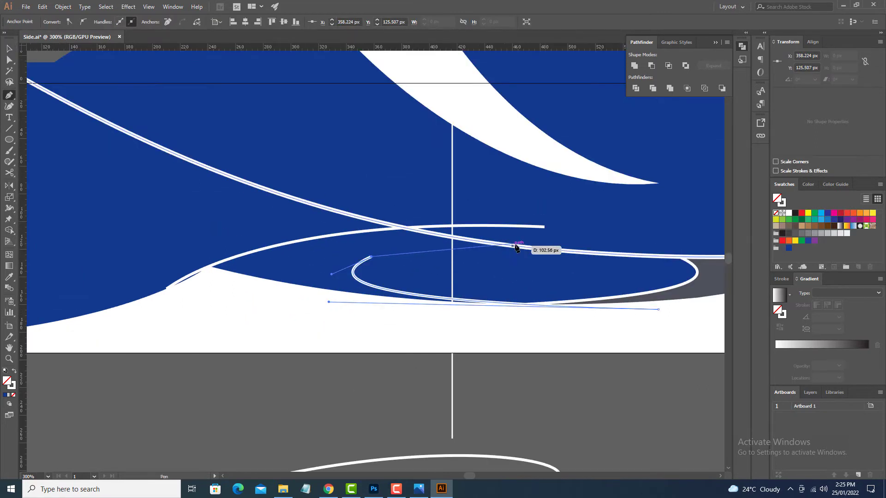
drag(526, 250, 651, 253)
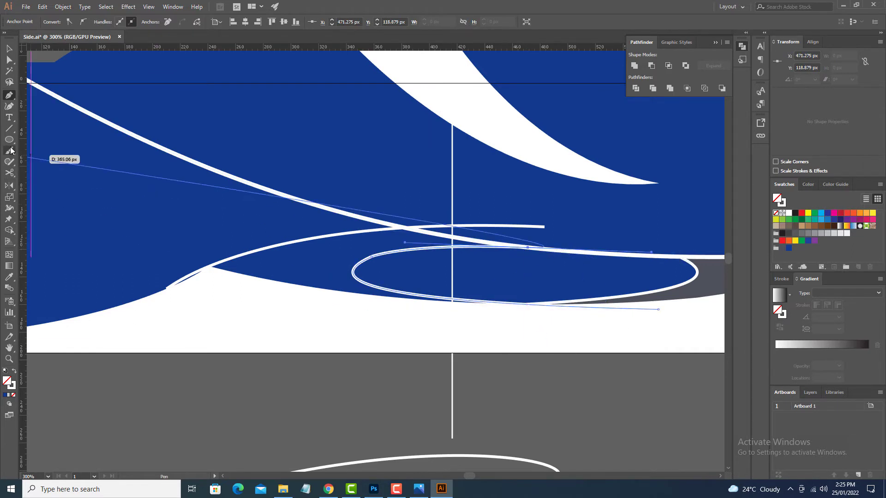
key(v)
Adjust the direction handle on the extended curve's upper arc to smooth its bend.
drag(10, 140, 40, 186)
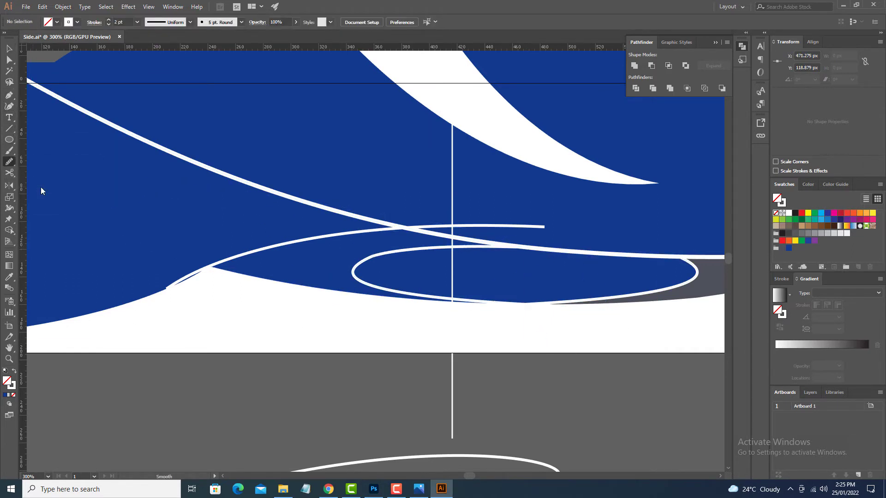
ctrl+click(399, 255)
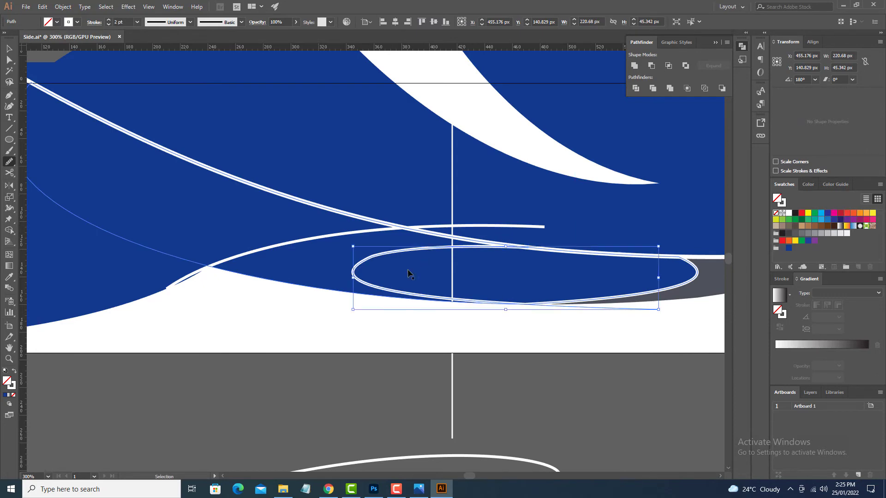
key(a)
click(386, 259)
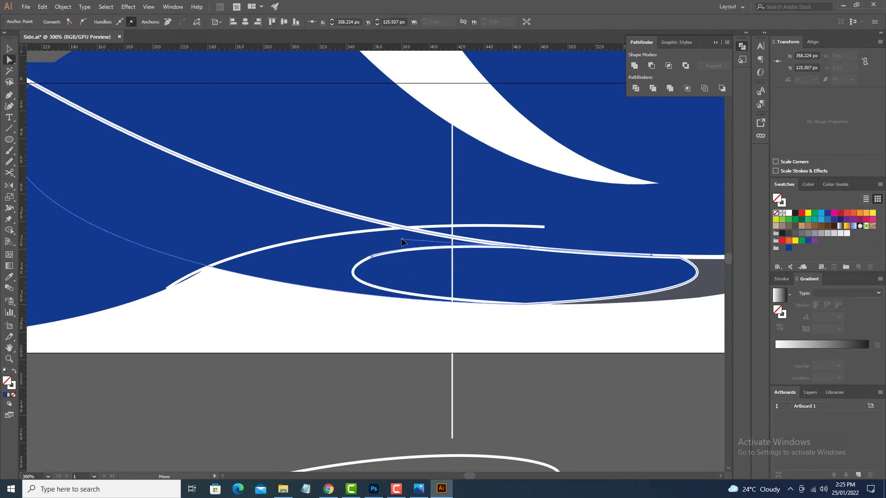
drag(402, 239, 413, 241)
key(v)
click(447, 391)
Delete the vertical white line crossing the artboard.
drag(447, 391, 355, 336)
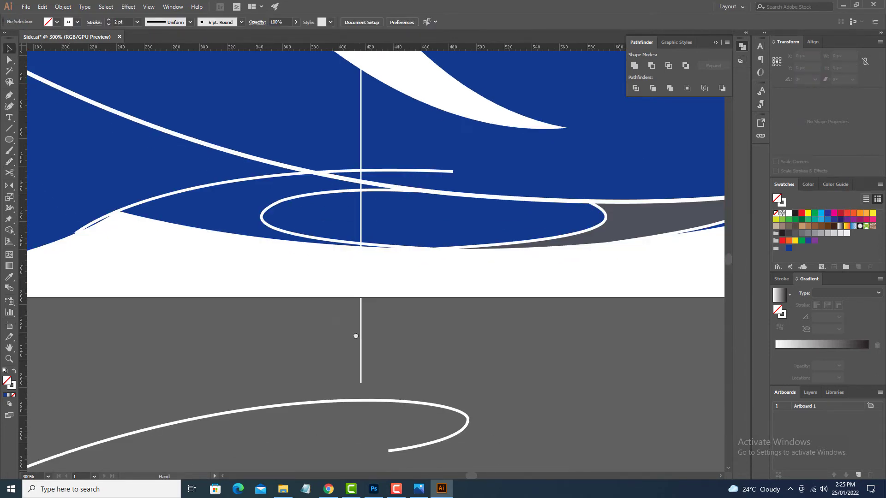
key(ctrl+minus)
key(ctrl+minus)
key(ctrl+minus)
drag(402, 307, 438, 327)
click(407, 324)
key(Delete)
Select the arched curve, mirrored loop and blue shape, and combine the area around the loop into one region with the Shape Builder.
key(ctrl+equal)
key(ctrl+equal)
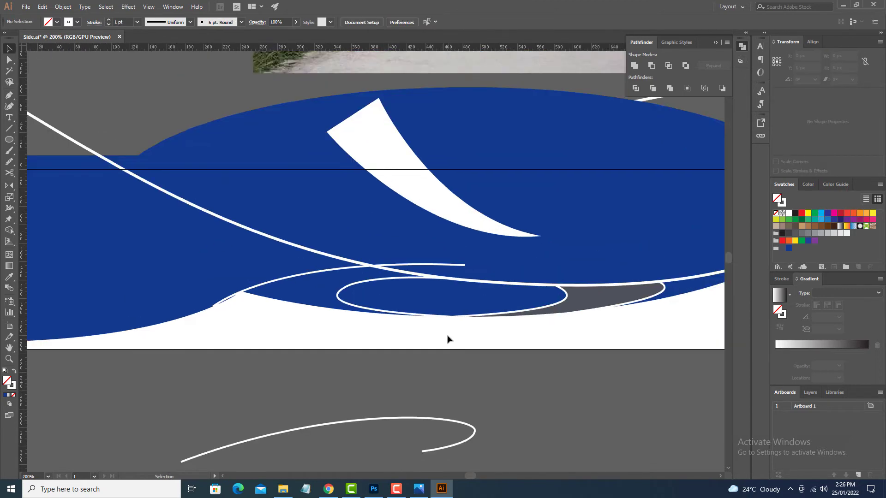
drag(468, 365, 451, 337)
click(390, 244)
click(340, 351)
click(330, 239)
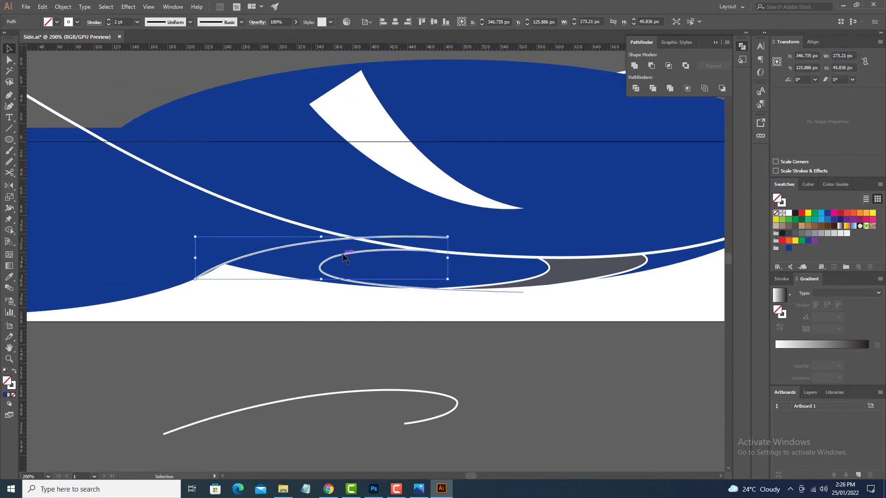
click(370, 337)
key(v)
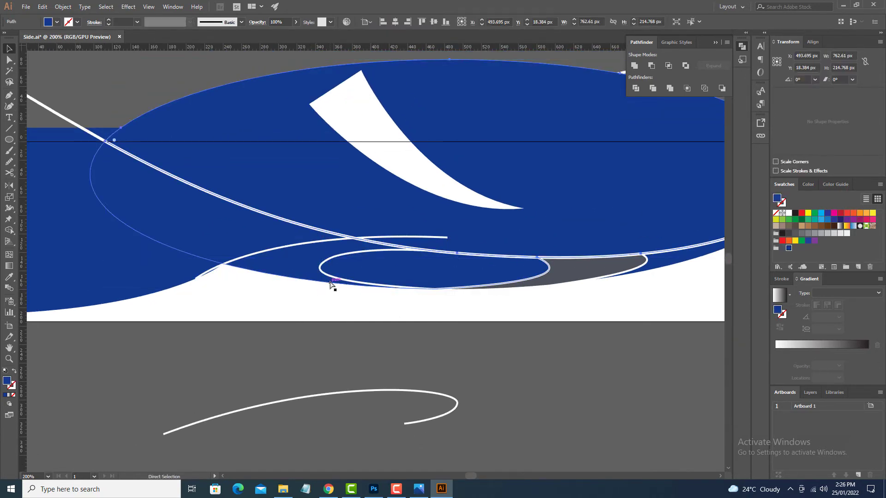
click(296, 246)
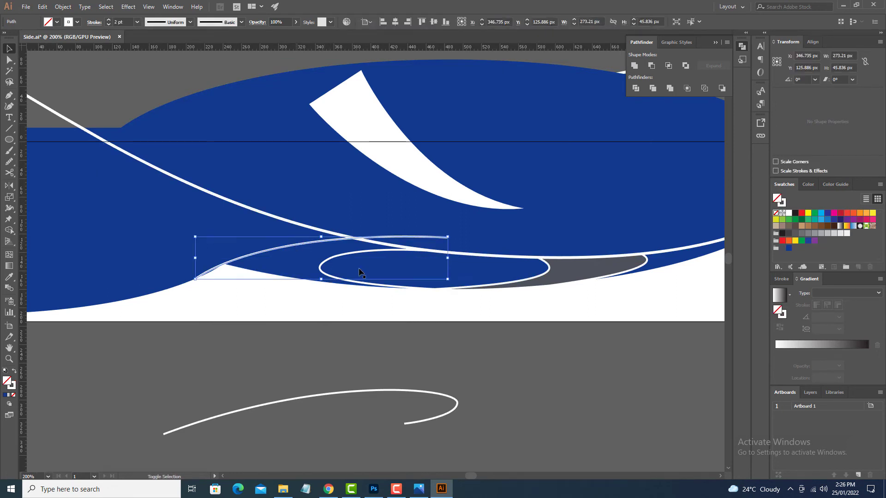
shift+click(369, 242)
shift+click(357, 252)
shift+click(290, 260)
key(shift+m)
drag(296, 265, 366, 267)
key(v)
click(302, 325)
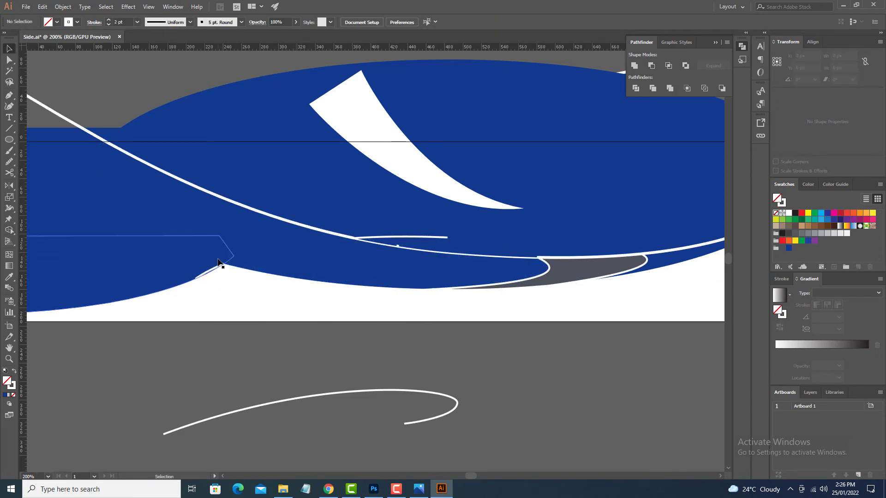
Delete the leftover arch segment above the long stripe and fill the new region with the adjacent shape's dark grey.
click(352, 239)
key(Delete)
click(392, 244)
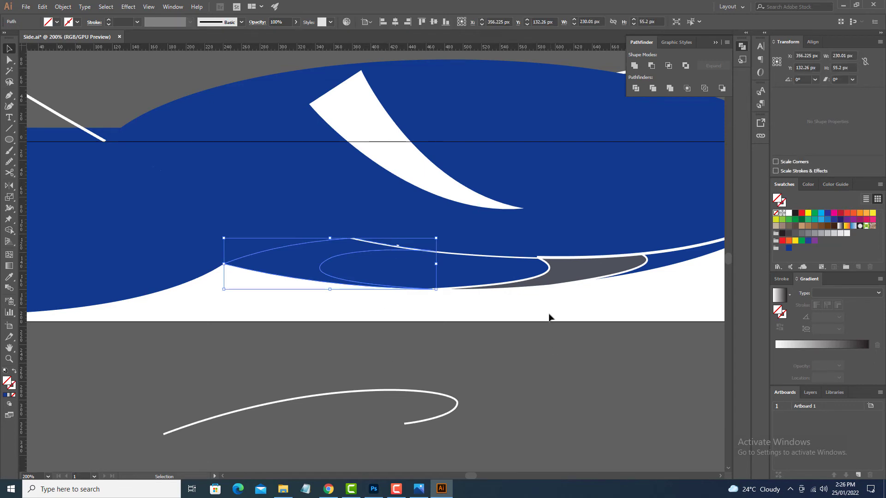
key(i)
click(571, 272)
key(v)
click(534, 355)
mouse_move(524, 356)
mouse_down()
mouse_move(502, 360)
mouse_move(518, 369)
mouse_up()
Bring the long white stripe to the front of the artwork.
drag(120, 99, 202, 135)
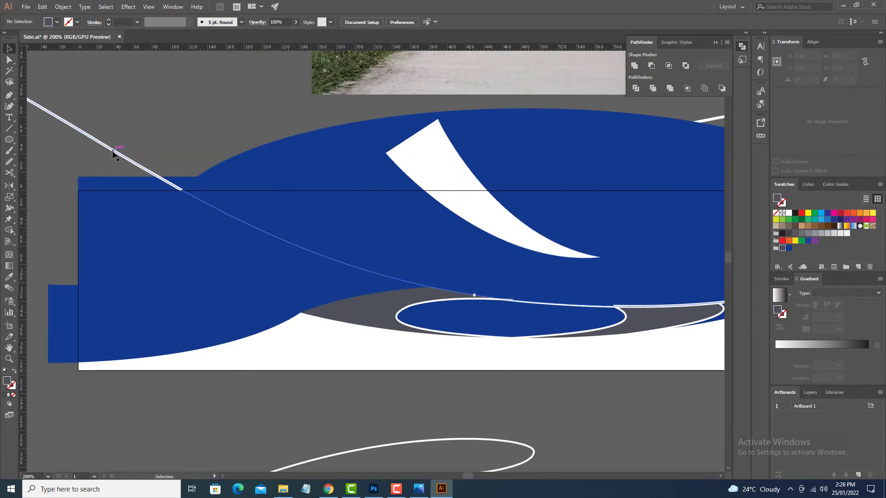
click(113, 152)
key(ctrl+shift+bracketright)
click(404, 382)
drag(403, 381, 340, 312)
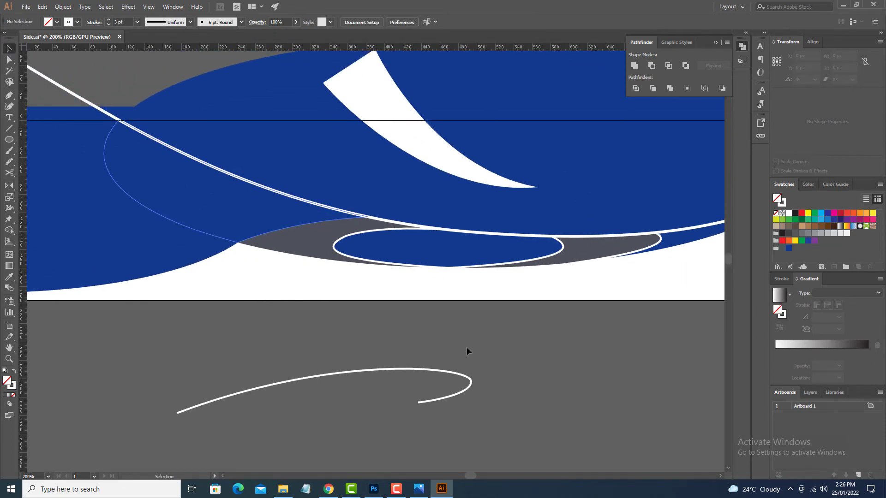
Offset an outline copy of the lower-left blue shape slightly below it and cut away its pointed right end with the Scissors tool.
key(ctrl+minus)
key(ctrl+minus)
drag(465, 327, 581, 319)
drag(349, 267, 351, 264)
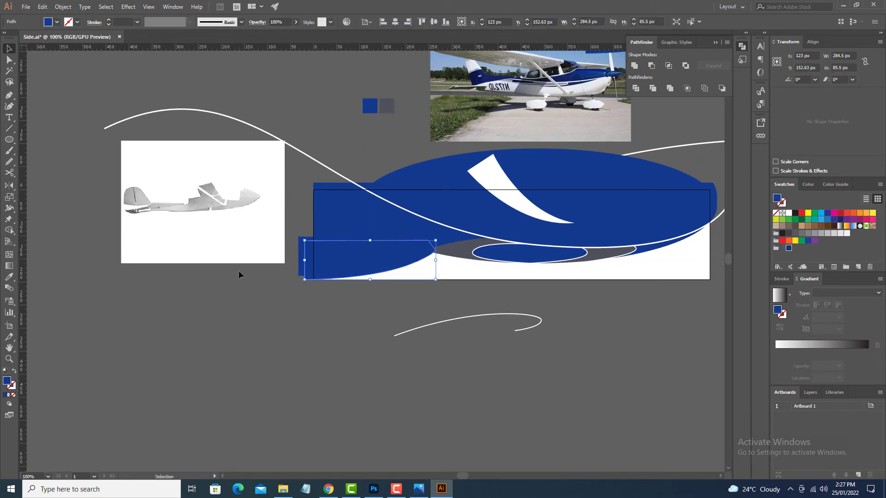
click(416, 262)
key(Delete)
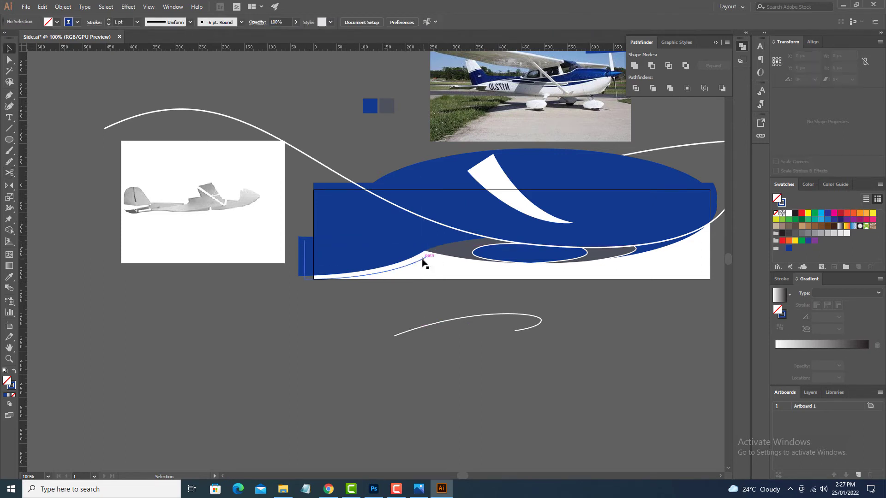
Nudge the trimmed outline up and left to follow the lower-left blue shape's curved bottom edge.
click(422, 259)
key(Up)
key(Up)
key(Up)
key(Left)
key(Left)
key(Left)
key(Left)
key(Down)
key(Left)
key(Left)
key(Left)
key(Left)
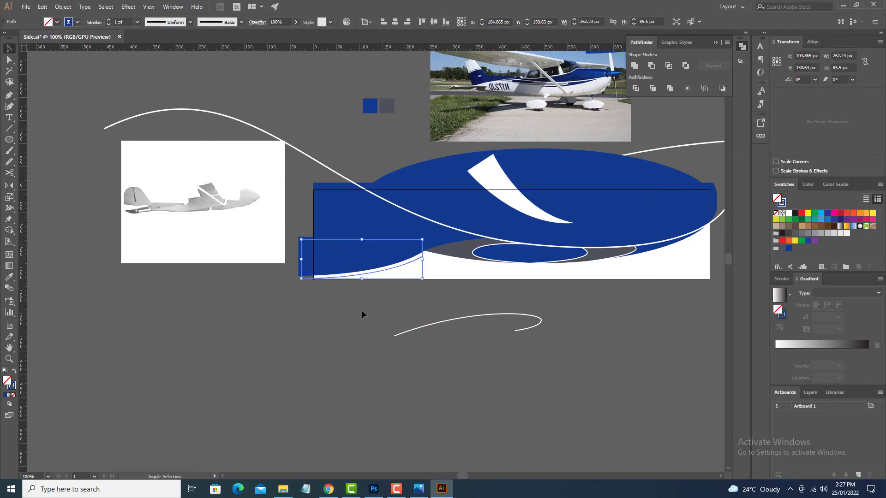
Cut the outline at its lower-left corner and delete the upper segments, keeping only the curved bottom line.
key(c)
click(307, 279)
key(v)
key(Delete)
key(Delete)
click(311, 278)
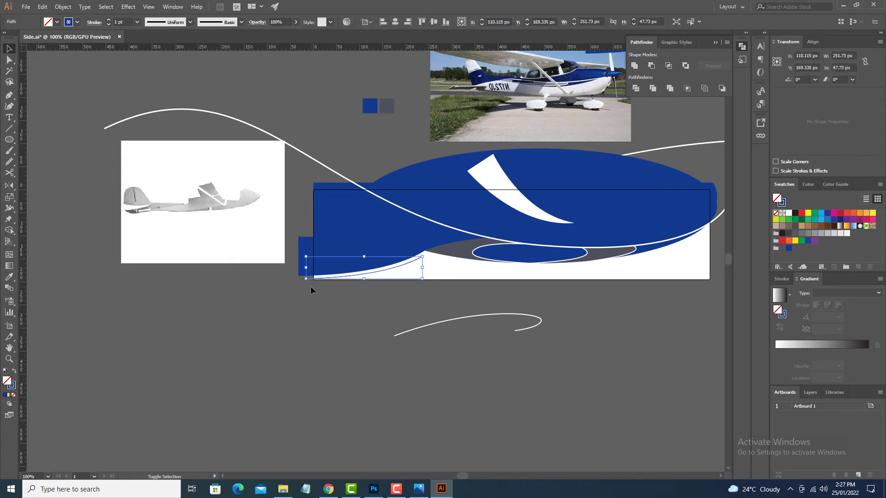
Turn the remaining curve into a dark grey stroke tapering to the right, about 20 pt at its widest.
drag(306, 287, 327, 280)
click(56, 21)
key(v)
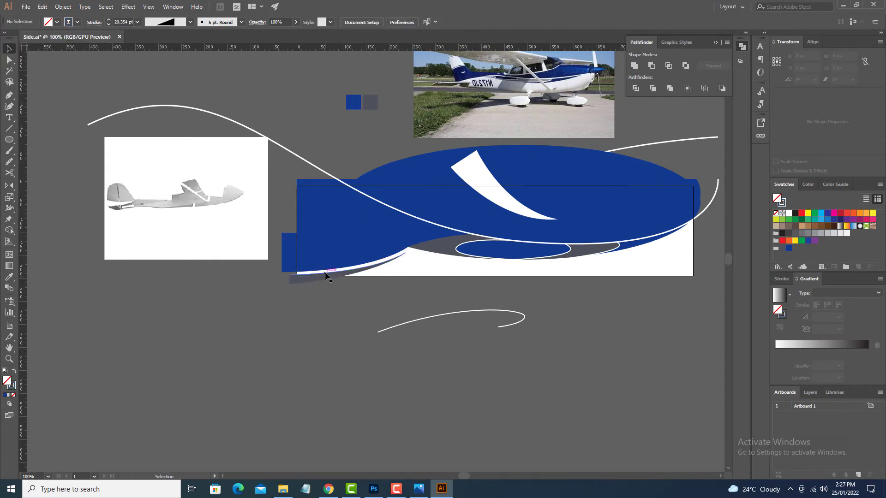
Nudge the tapered grey stroke a few pixels right and up toward the blue shape's lower edge.
key(Right)
key(Right)
key(Up)
key(Up)
key(Up)
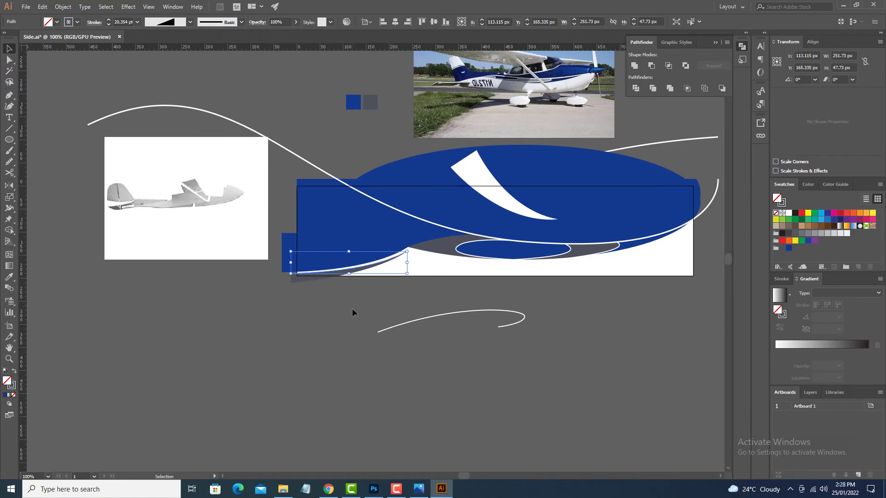
Place a copy of the white curved swoosh at the tail end of the blue artwork, overlapping the artboard's left edge.
click(381, 309)
drag(382, 308, 469, 319)
alt+drag(568, 187, 349, 191)
click(454, 324)
mouse_move(454, 325)
mouse_down()
mouse_move(294, 322)
mouse_move(376, 320)
mouse_up()
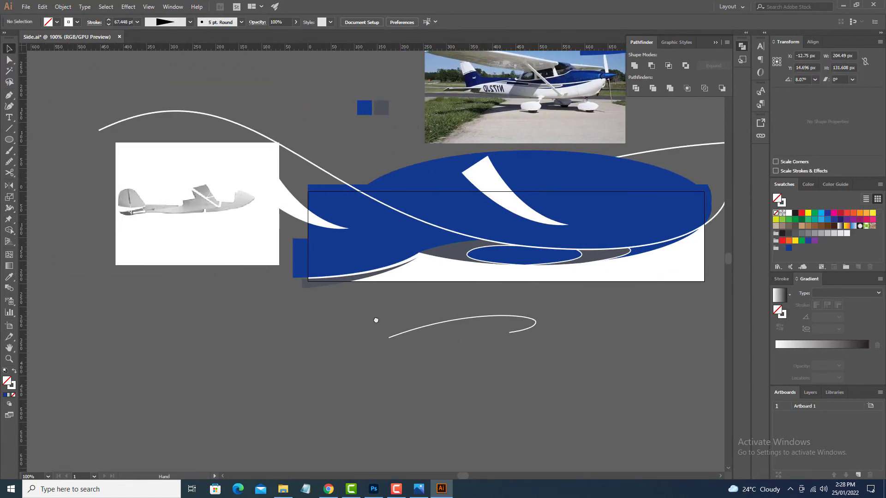
Export the artboard as a maximum-quality JPEG for web and check the artwork on the plane in Photoshop.
click(26, 7)
mouse_move(60, 167)
click(227, 187)
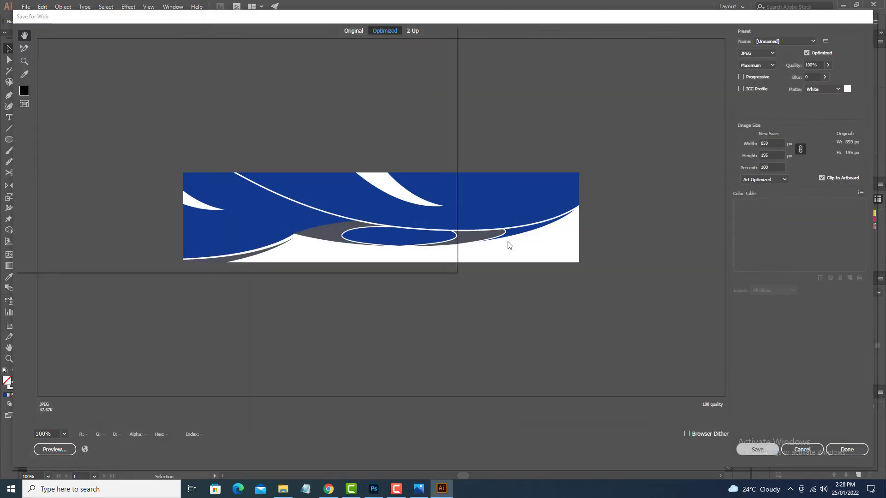
click(751, 449)
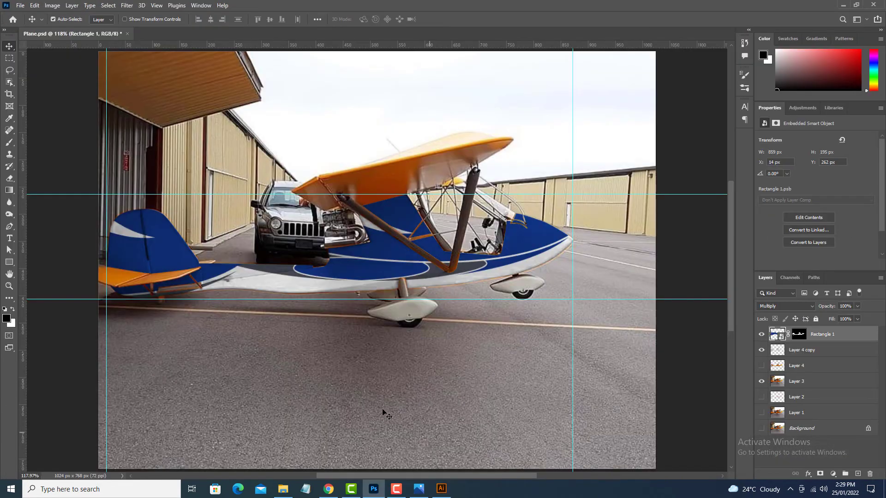
drag(294, 359, 423, 291)
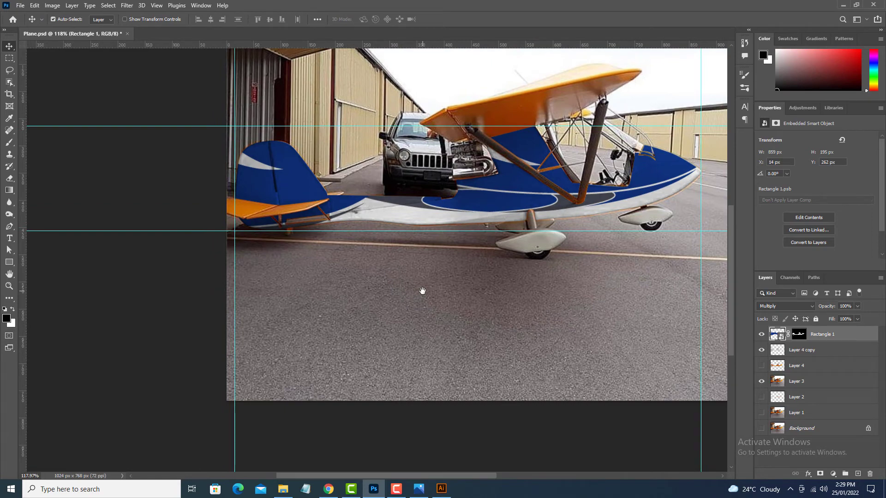
Switch to Illustrator and shift the copied white swoosh further right and slightly down over the tail area.
click(440, 490)
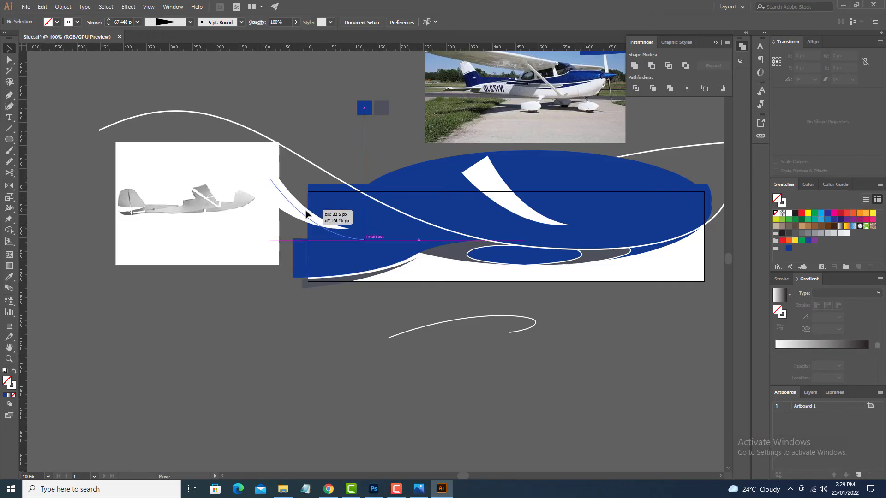
drag(306, 214, 306, 214)
drag(356, 340, 265, 322)
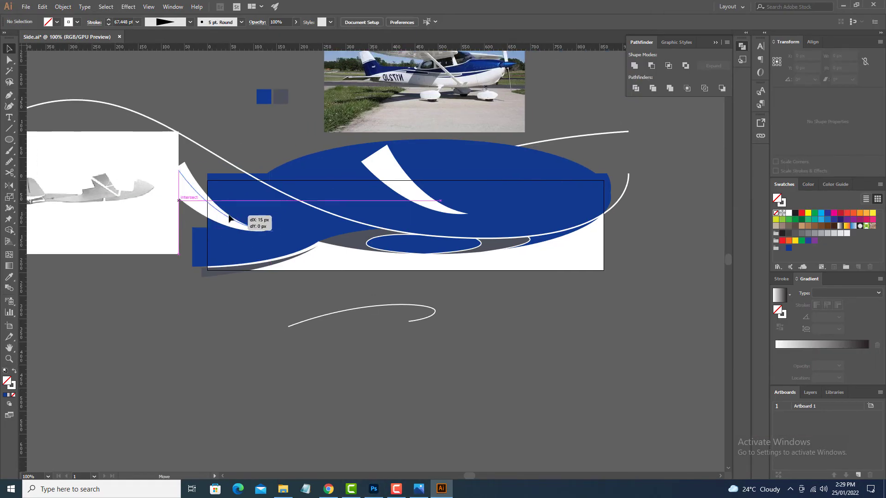
drag(230, 219, 229, 219)
click(232, 314)
drag(232, 313, 280, 315)
Export the artboard with Save for Web as a maximum-quality JPEG named S1.
click(26, 6)
click(80, 171)
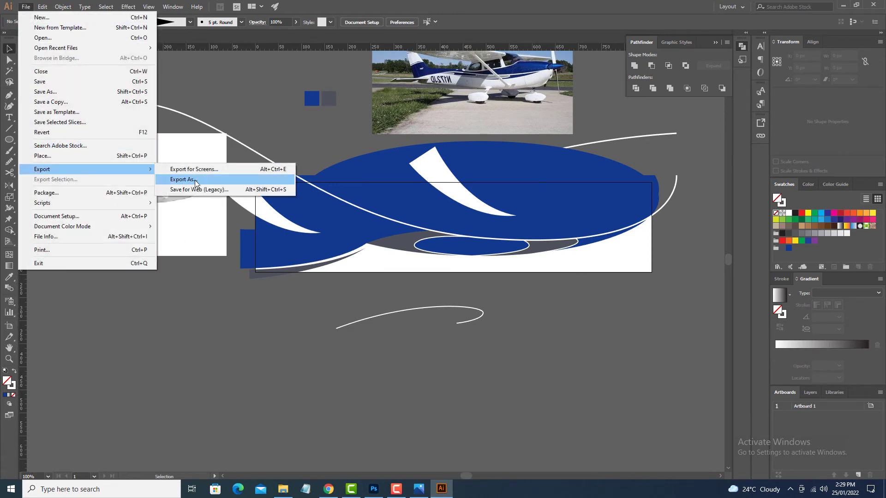
click(198, 190)
key(Return)
text(S1)
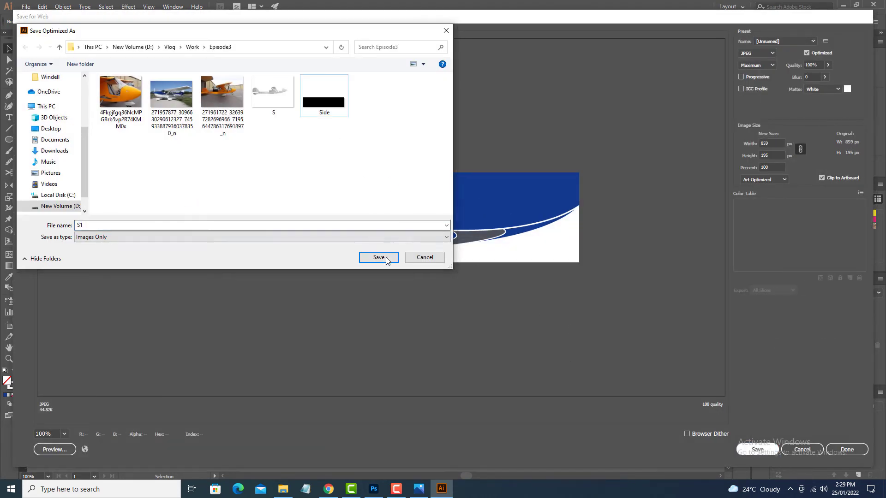
click(378, 257)
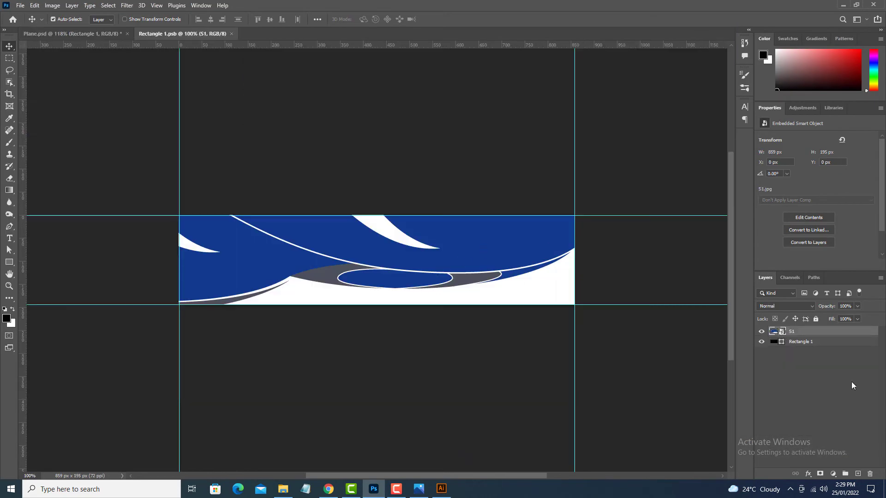
Replace the old artwork inside the Rectangle 1 smart object with the embedded S1 image, then save and close it.
key(Delete)
click(20, 5)
click(46, 184)
click(362, 78)
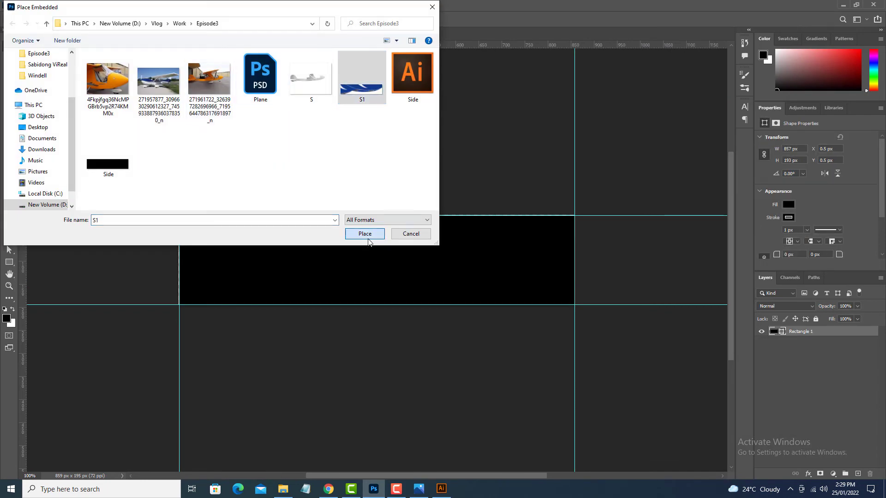
click(367, 238)
key(Return)
click(236, 33)
click(400, 183)
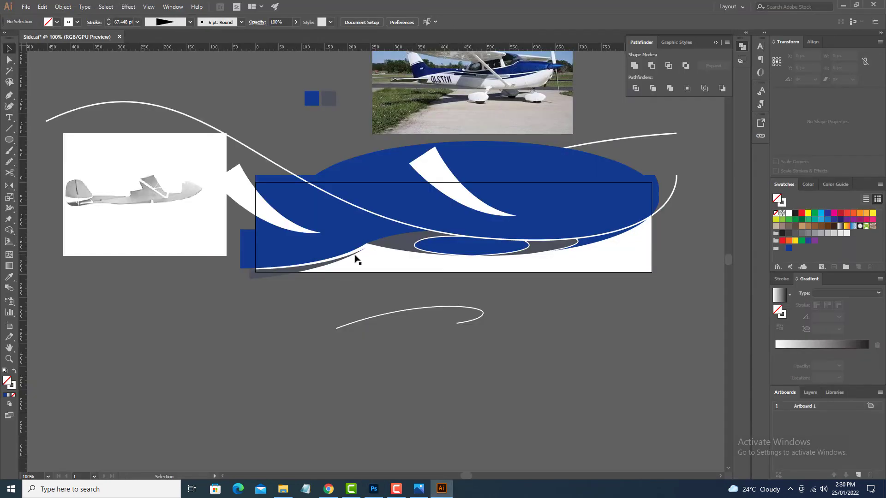
Recolour the tapered grey stroke beneath the lower-left blue shape to the artwork's blue in Illustrator.
click(356, 257)
click(70, 22)
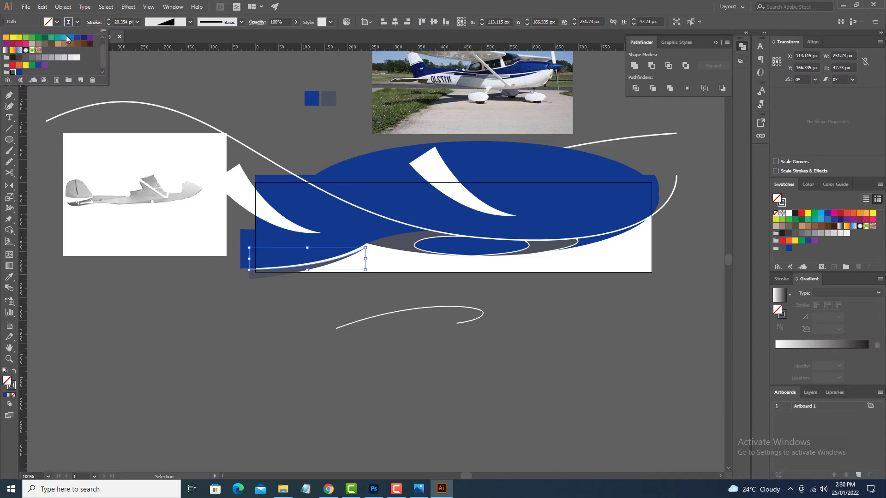
click(183, 294)
Export the recoloured artboard for web as a maximum-quality JPEG, deleting the previous S1 file in the Episode3 folder.
click(25, 6)
mouse_move(115, 167)
click(194, 191)
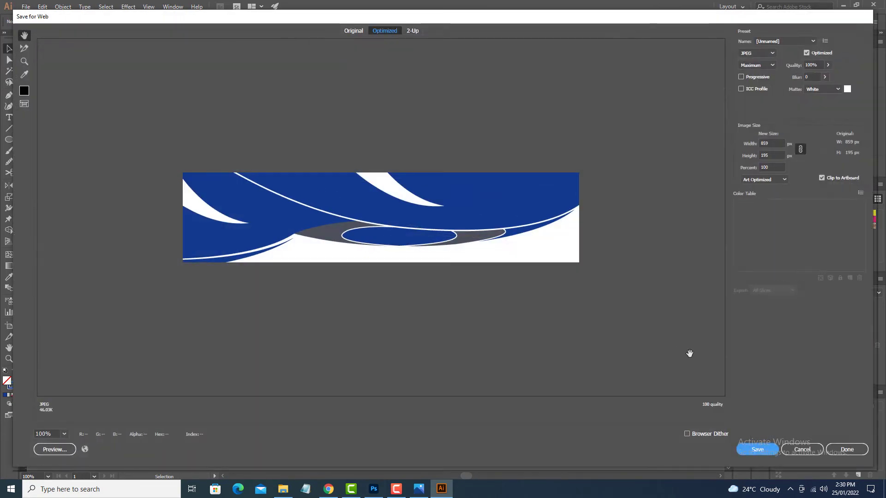
click(757, 450)
click(323, 101)
key(Delete)
click(382, 260)
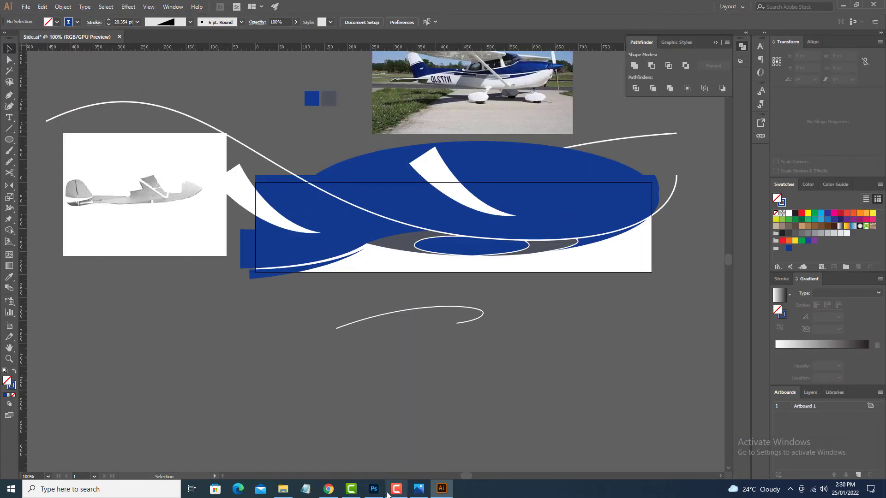
Switch to Photoshop, replace the artwork in the Rectangle 1 smart object with the new S1 image, and save and close it.
click(374, 489)
double_click(777, 334)
key(Delete)
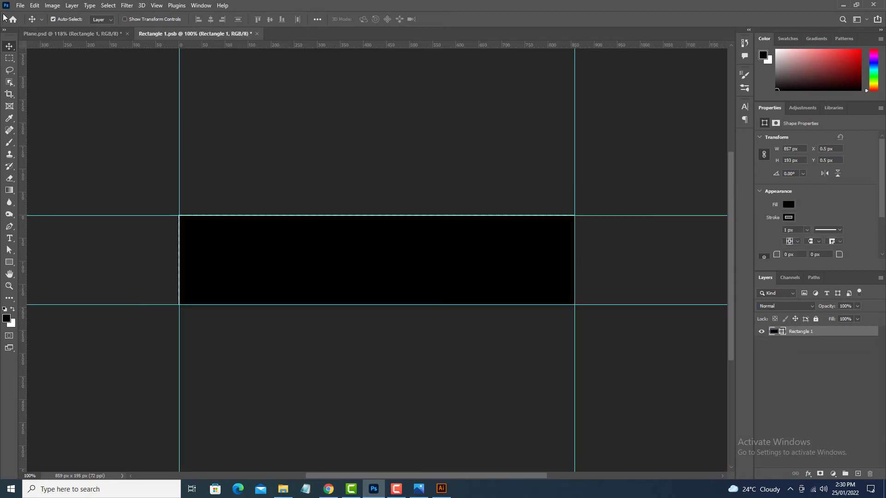
click(20, 5)
click(63, 183)
click(358, 78)
click(368, 233)
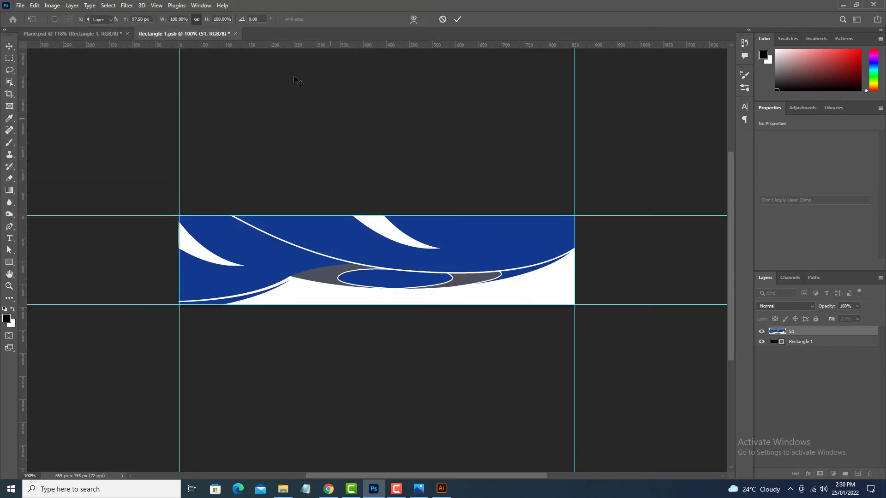
key(ctrl+w)
key(Return)
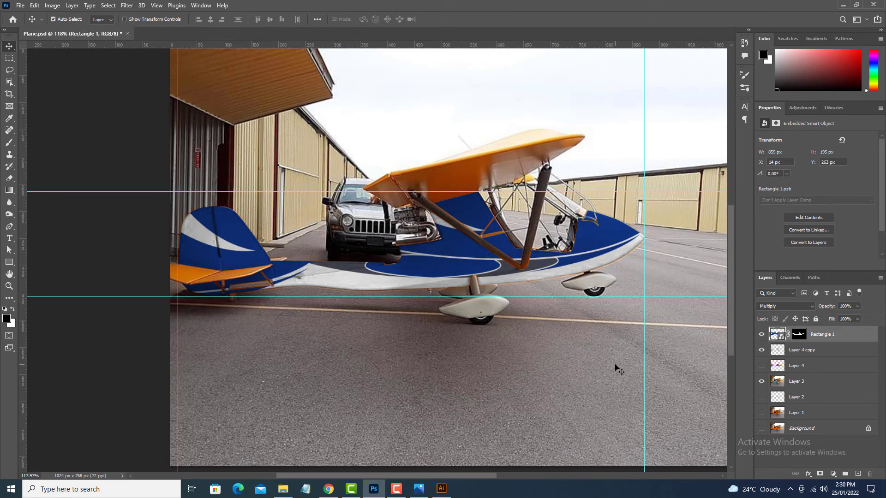
Copy everything outside the fuselage from Layer 3 to a new layer, using Layer 4 copy's inverted selection, and isolate it.
click(799, 385)
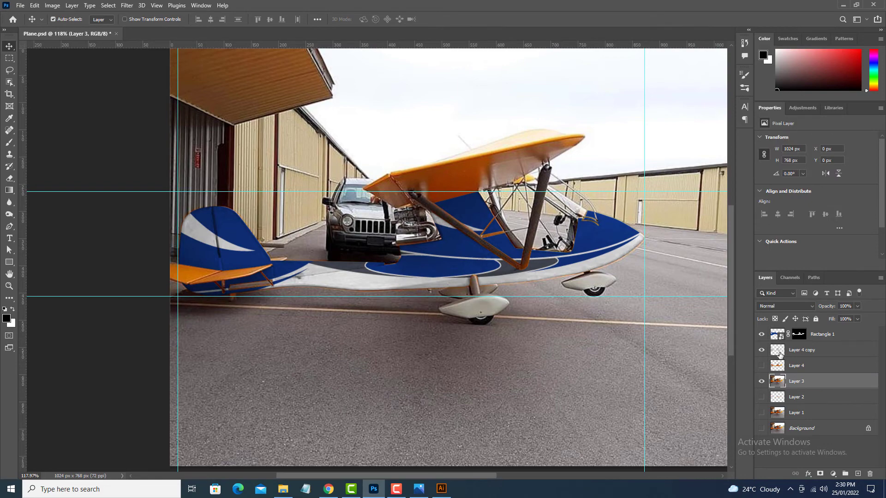
ctrl+click(778, 352)
key(ctrl+shift+i)
key(ctrl+j)
alt+click(761, 381)
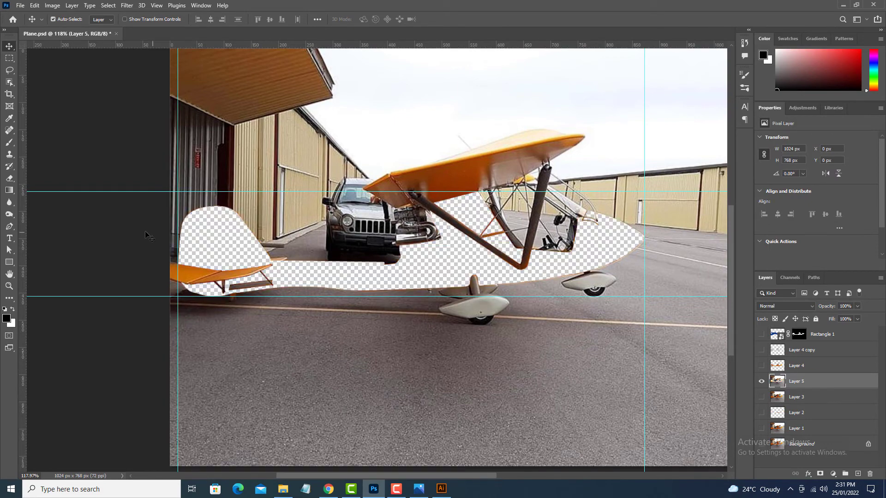
Trace the orange tailplane with the Pen tool and copy the outlined area to its own layer.
scroll(175, 290, up, 4)
drag(175, 289, 331, 363)
key(p)
click(355, 341)
click(295, 317)
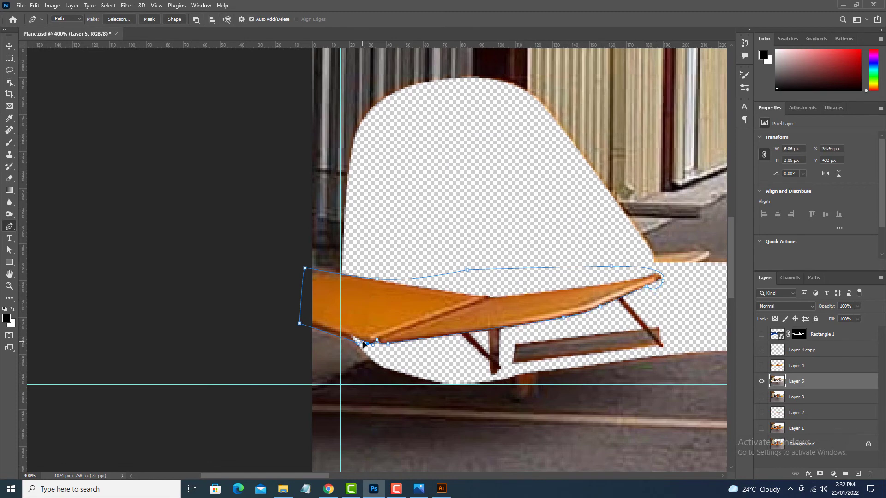
key(ctrl+j)
Isolate the duplicated tailplane layer and turn it white with a Black & White adjustment.
alt+click(761, 381)
key(ctrl+minus)
key(ctrl+minus)
key(ctrl+minus)
key(ctrl+minus)
mouse_move(92, 30)
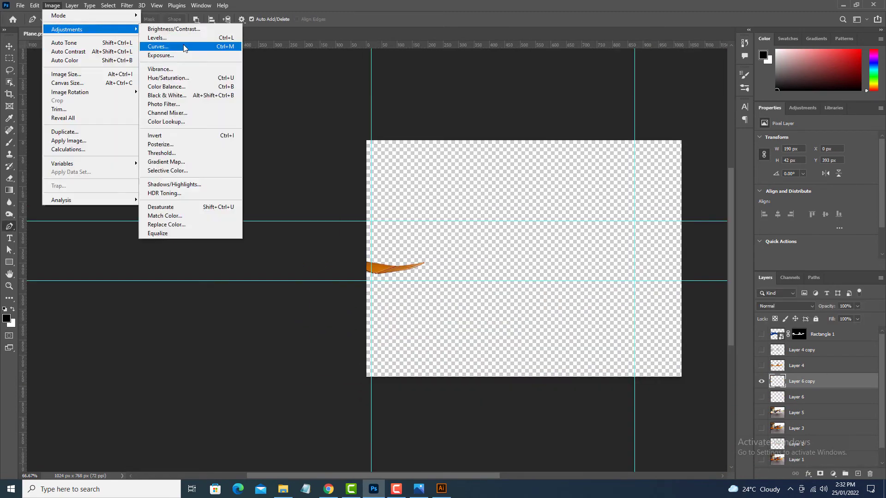
click(159, 94)
key(Return)
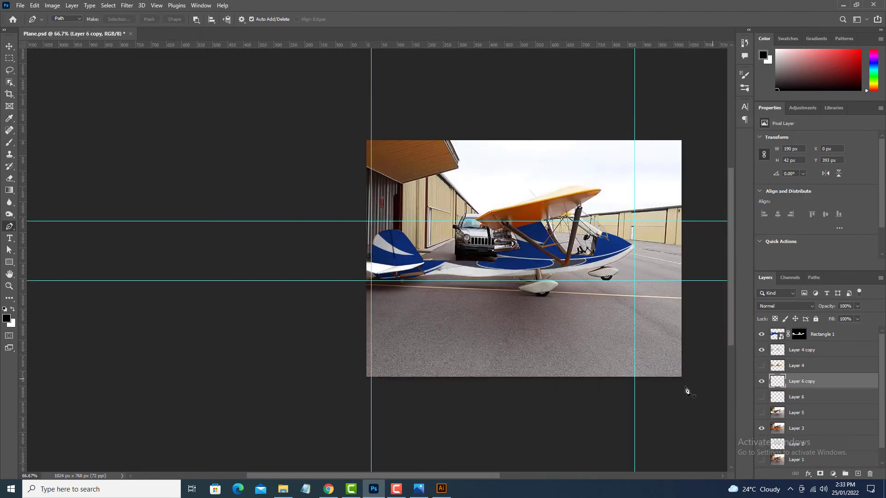
Copy Layer 3 without the fuselage to a new layer and trace a path around the strut's upper end under the wing.
click(779, 426)
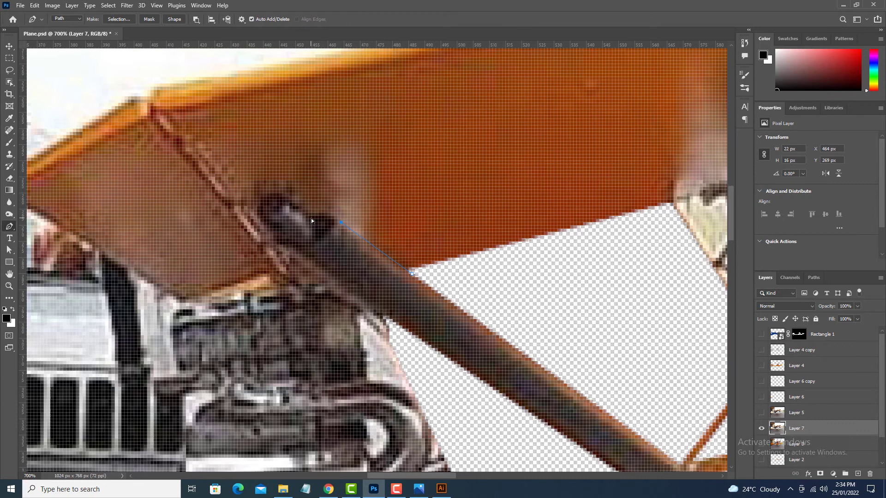
drag(310, 217, 297, 227)
alt+click(308, 216)
click(299, 206)
drag(300, 216, 362, 252)
click(367, 265)
drag(417, 316, 358, 233)
click(325, 196)
click(321, 200)
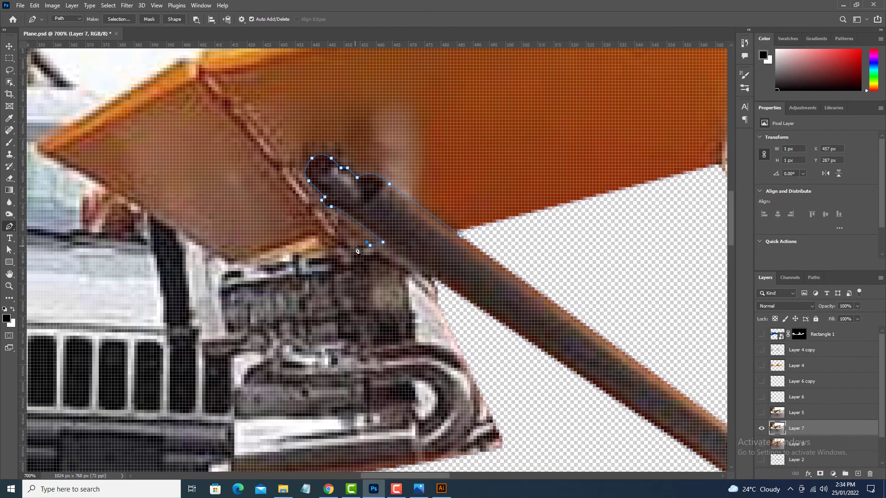
Continue the path along the wing's lower front edge to its left tip.
click(315, 239)
drag(305, 239, 299, 242)
drag(289, 246, 408, 239)
drag(323, 243, 501, 283)
drag(347, 192, 262, 154)
alt+click(347, 191)
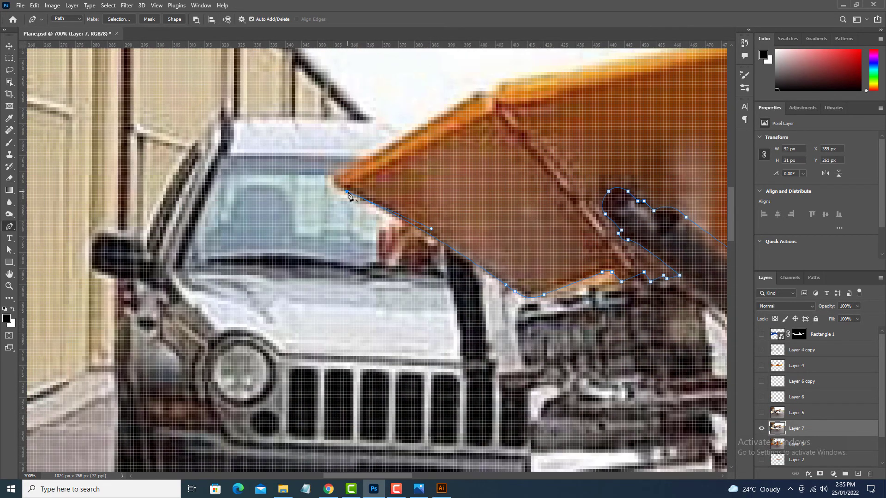
Trace the wing's upper edge around to its right tip and turn the finished outline into a selection.
drag(349, 172, 232, 264)
drag(387, 173, 404, 169)
drag(524, 169, 263, 260)
drag(360, 216, 476, 191)
drag(521, 177, 231, 258)
drag(515, 200, 597, 182)
drag(636, 173, 127, 274)
drag(408, 221, 484, 221)
drag(482, 237, 483, 246)
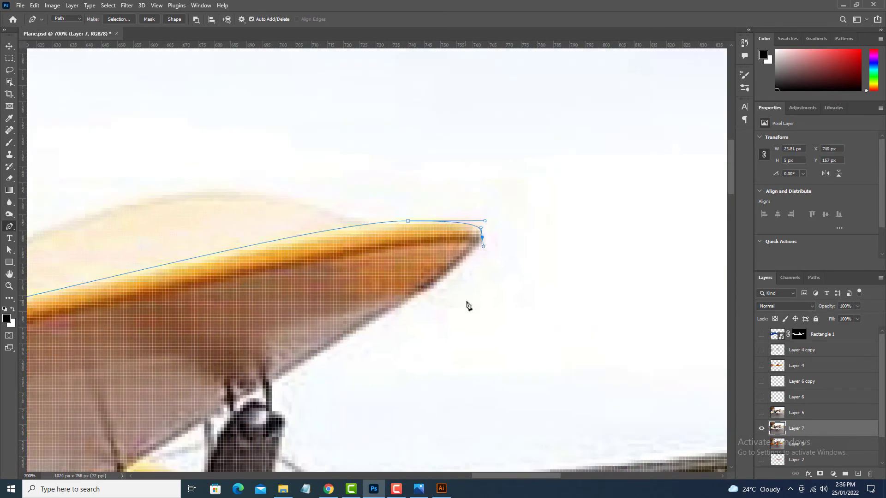
key(ctrl+Return)
key(ctrl+0)
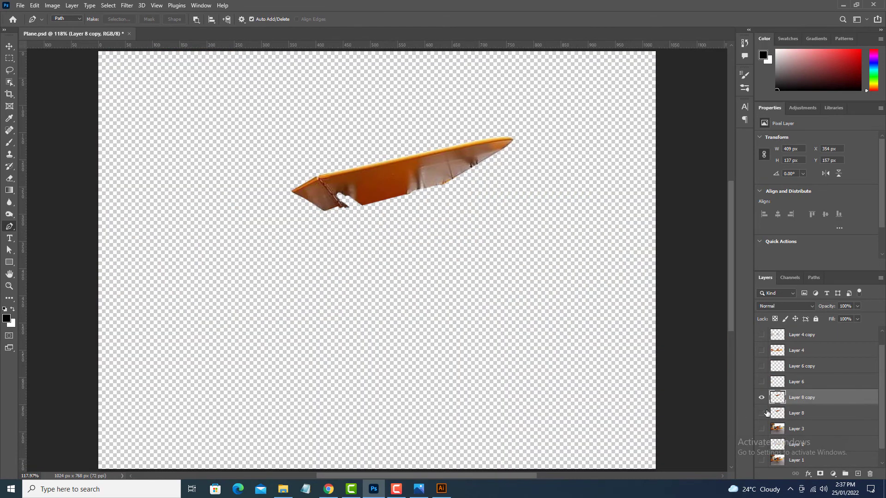
Convert the copied wing layer to light grey with a Black & White adjustment, raising the Reds and Yellows.
click(53, 5)
click(166, 95)
drag(686, 169, 702, 168)
drag(690, 192, 702, 191)
click(785, 138)
Show the whitened tailplane, fuselage and base photo layers together with the grey wing.
click(760, 366)
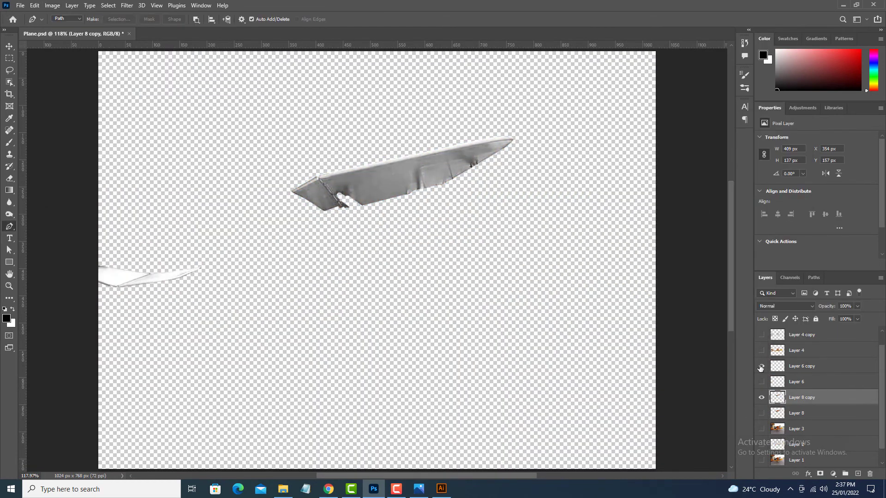
click(761, 335)
scroll(768, 397, down, 2)
click(761, 413)
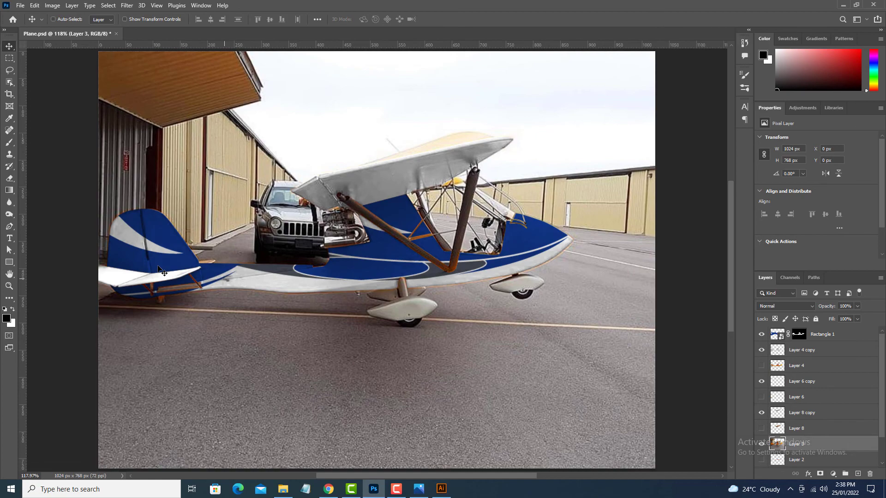
key(ctrl+plus)
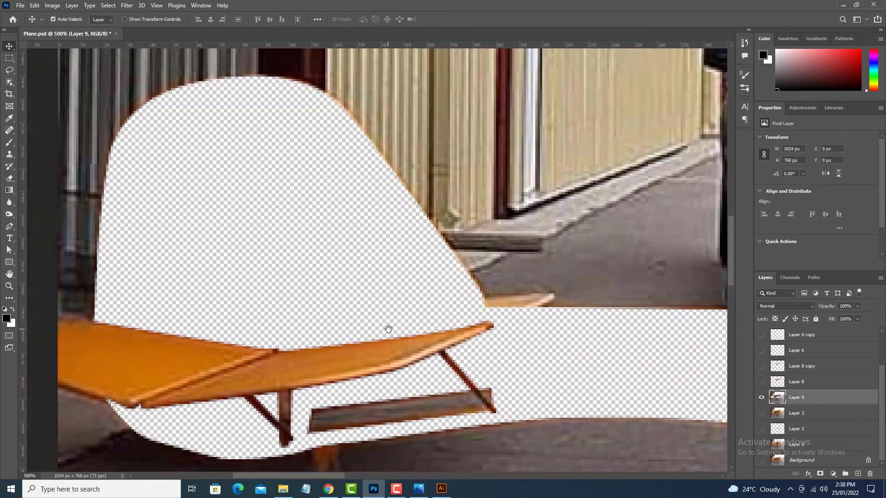
Outline the far tailplane tip behind the fuselage on its own layer and convert it with a Black & White adjustment.
key(p)
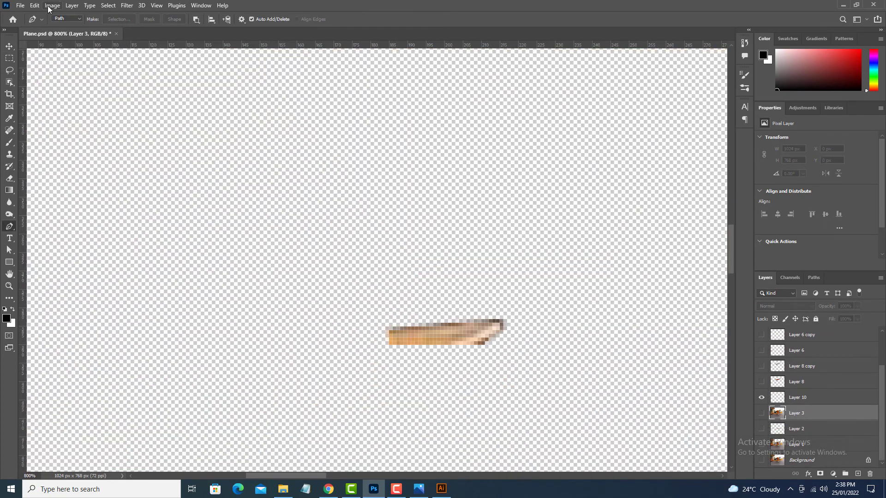
click(52, 5)
key(alt+shift+ctrl+b)
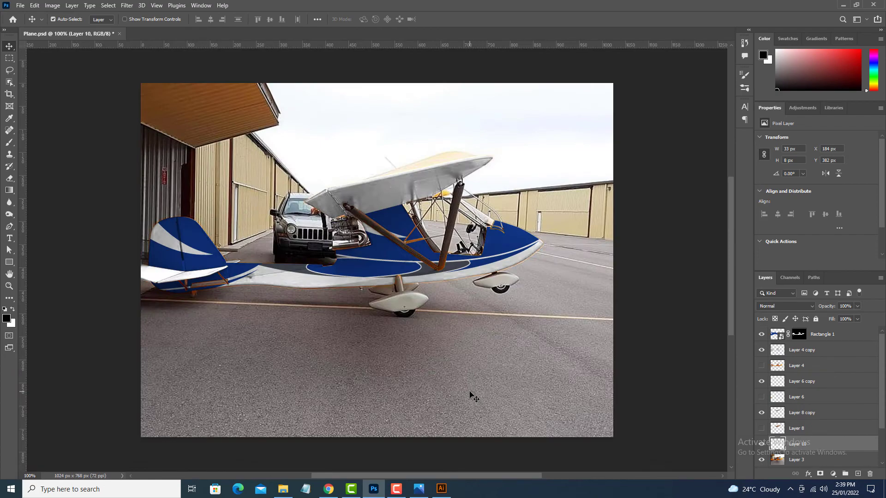
click(471, 393)
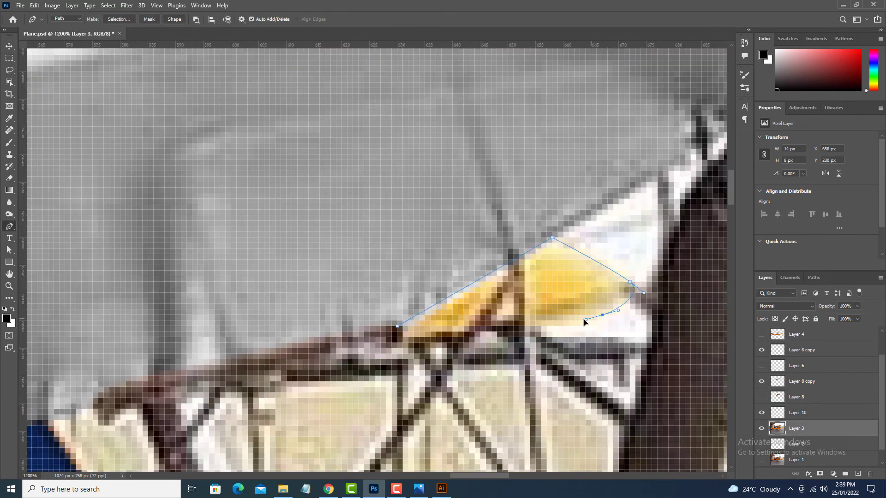
Trace the yellow part beneath the wing onto its own layer and colorize it blue with Hue/Saturation.
click(507, 327)
drag(397, 326, 401, 309)
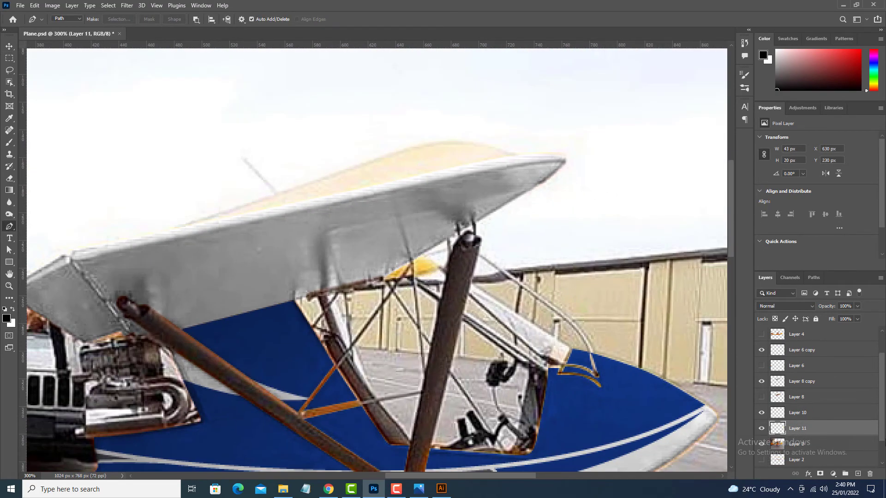
key(ctrl+u)
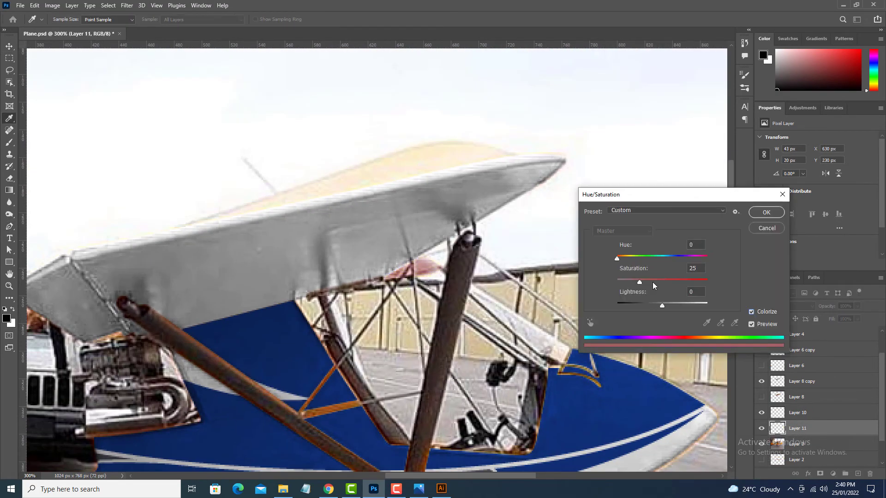
drag(652, 305, 674, 282)
drag(674, 258, 672, 257)
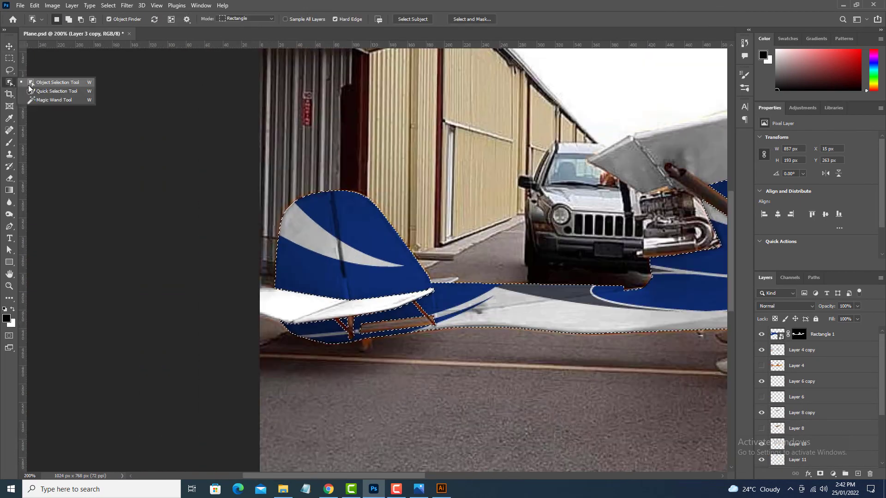
Quick-select the tail and fuselage on the Layer 3 copy photo layer, including the tailplane and its orange struts, with a smaller brush.
click(47, 91)
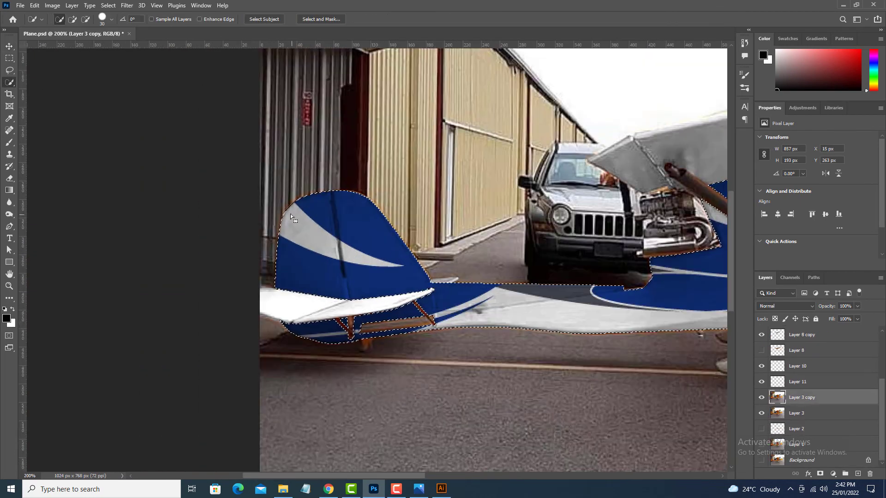
drag(277, 302, 415, 316)
key(bracketleft)
key(bracketleft)
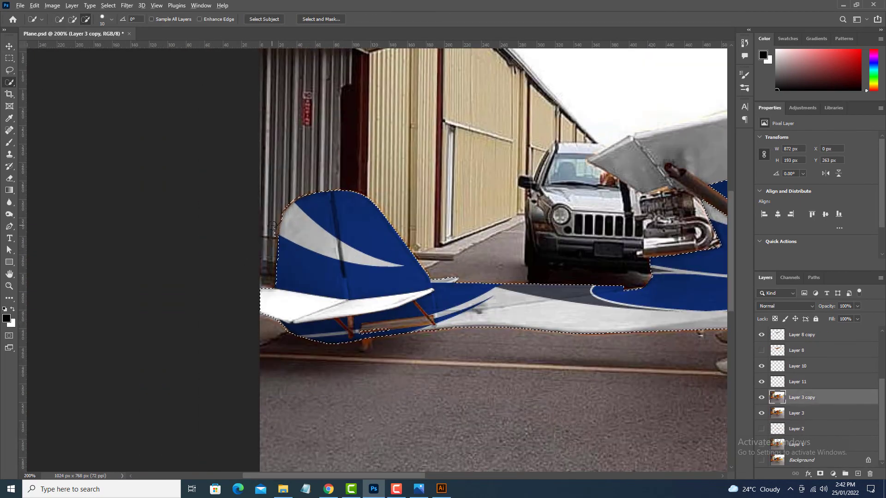
click(72, 19)
Extend the selection over the orange wing struts, the wing underside and the landing-gear leg, subtracting the stray pavement area below the fuselage.
drag(645, 276, 377, 255)
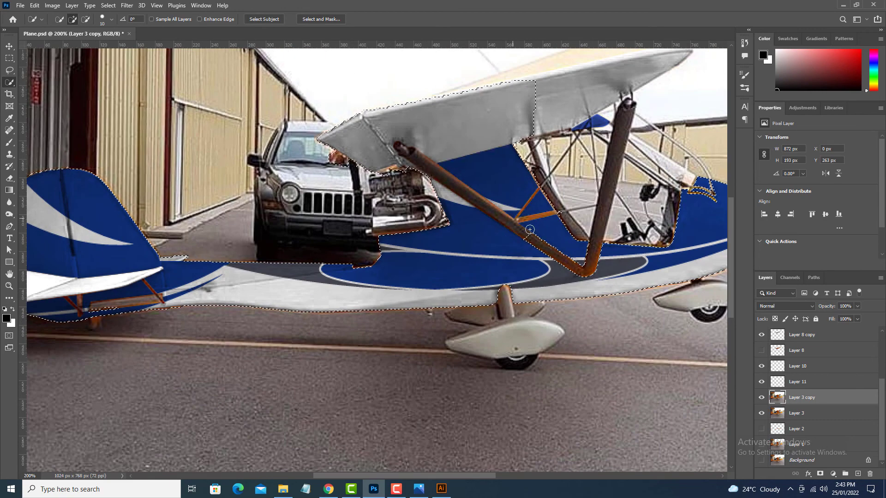
mouse_move(535, 238)
mouse_down()
mouse_move(593, 259)
mouse_move(565, 217)
mouse_up()
scroll(461, 319, right, 1)
drag(418, 329, 382, 323)
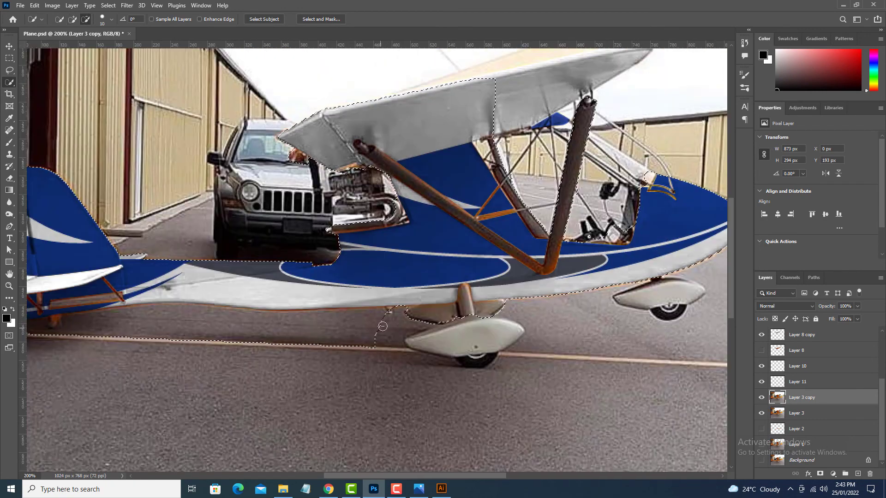
scroll(382, 322, left, 4)
key(ctrl+0)
Turn the selected orange struts grey with a Black & White adjustment at the Default preset and clear the selection.
click(52, 5)
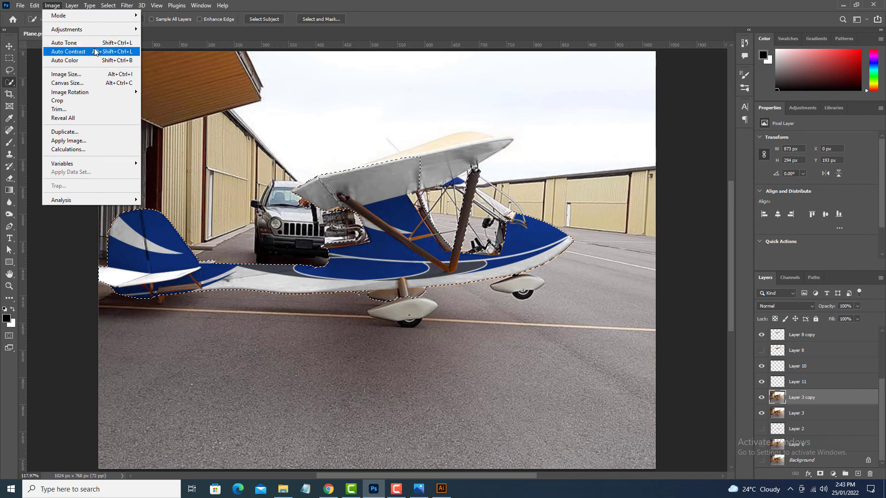
mouse_move(90, 33)
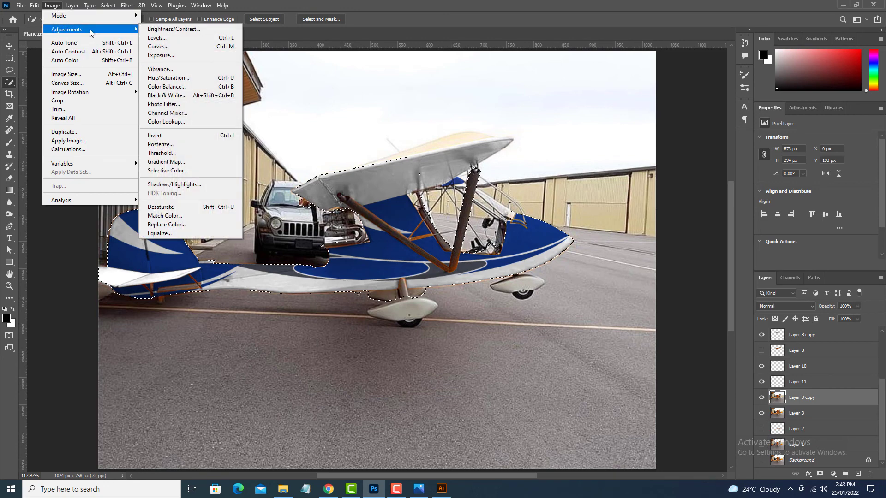
click(187, 95)
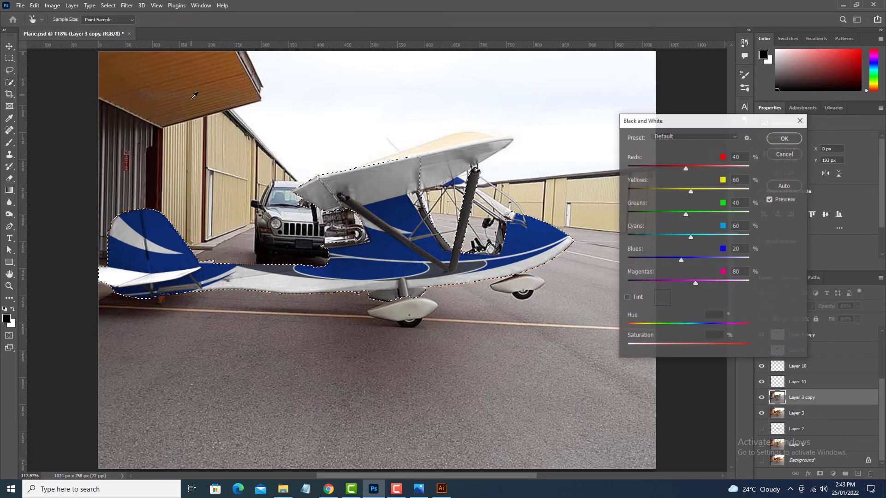
click(786, 140)
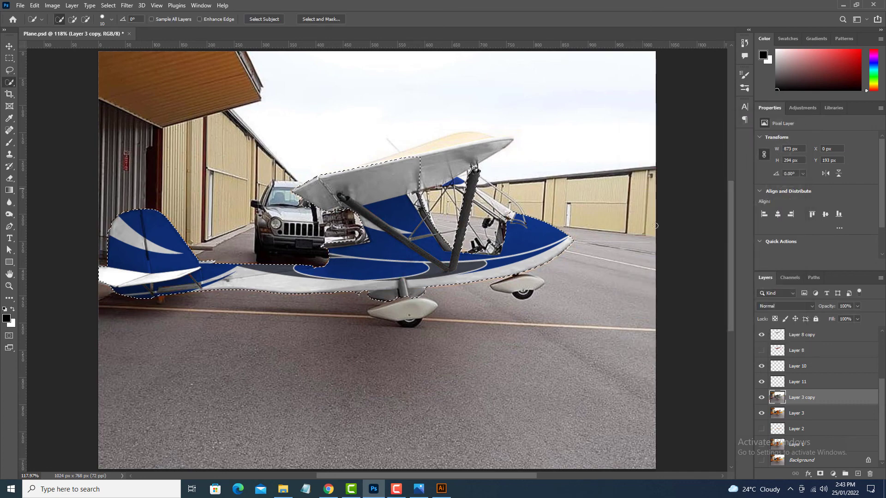
key(ctrl+d)
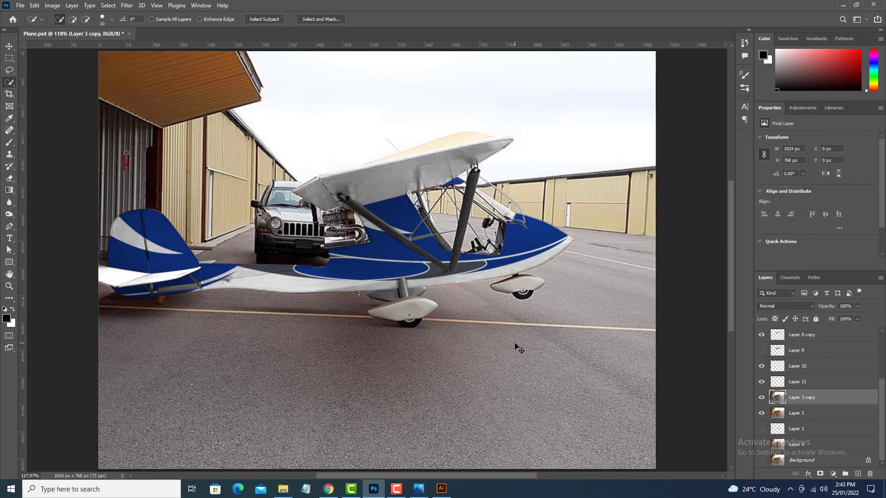
key(v)
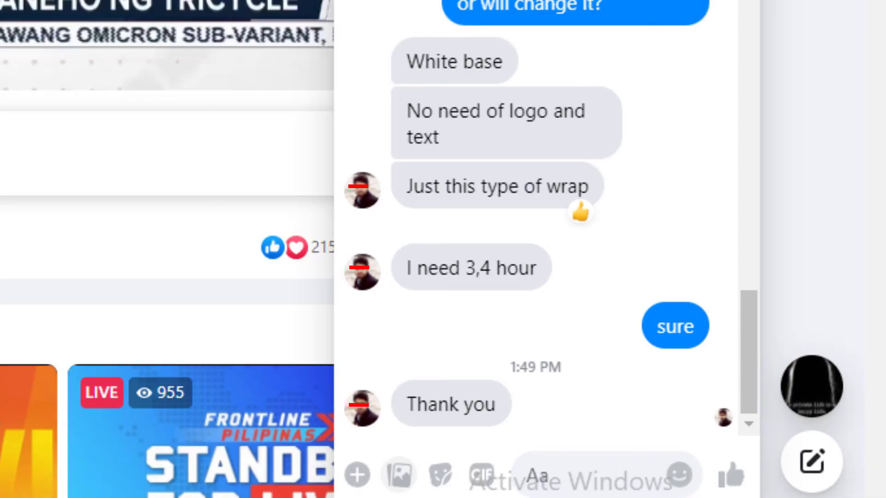
Switch to the client's Messenger chat, paste and send the finished mockup image, and follow it with the message "Please check :)".
key(ctrl+v)
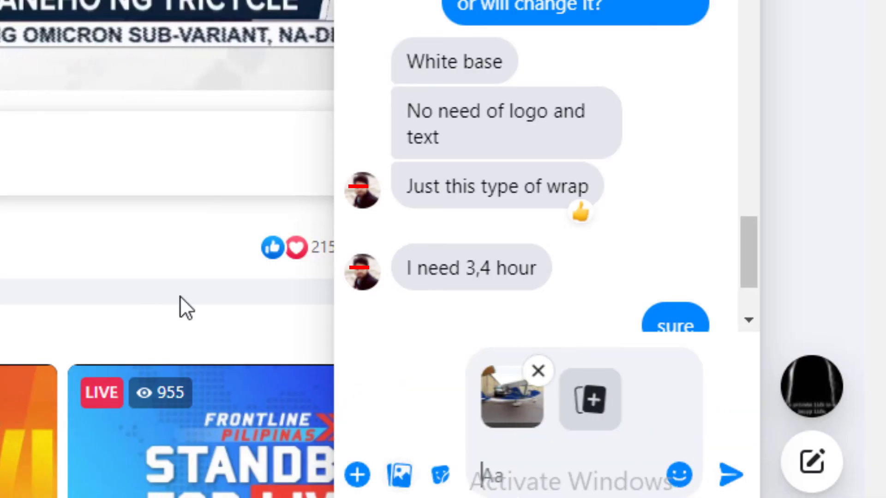
click(729, 477)
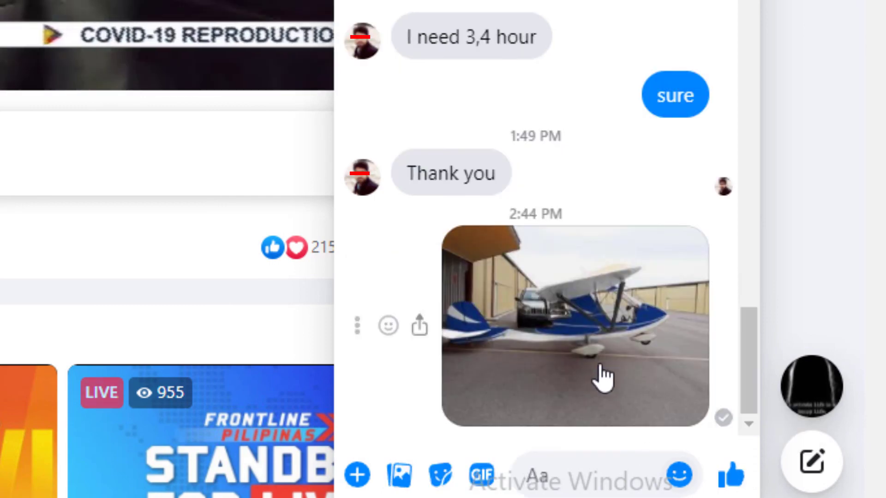
text(Please)
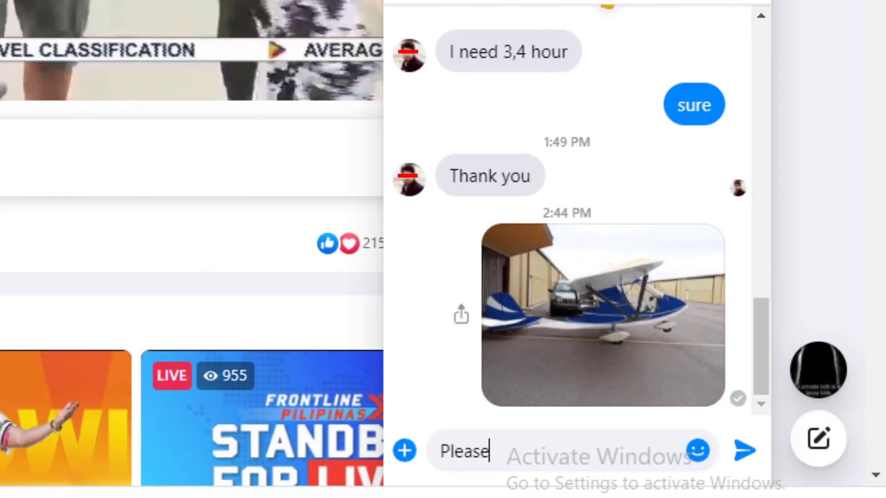
text( check :))
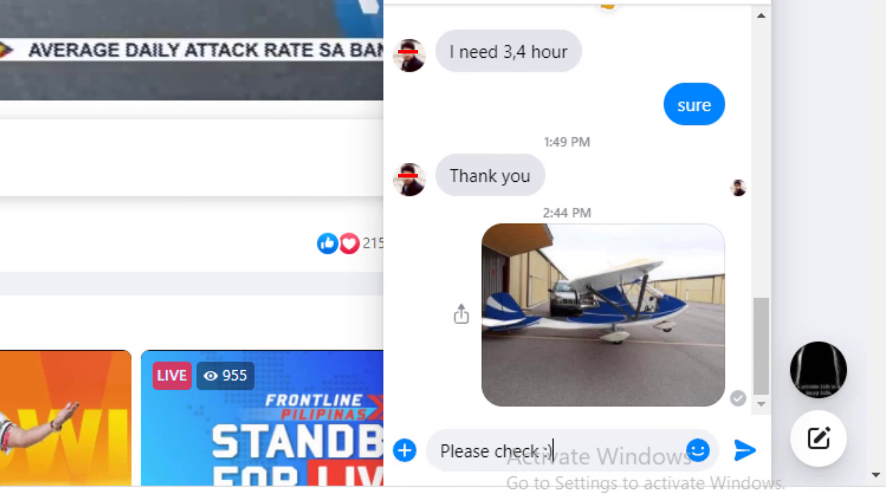
key(Return)
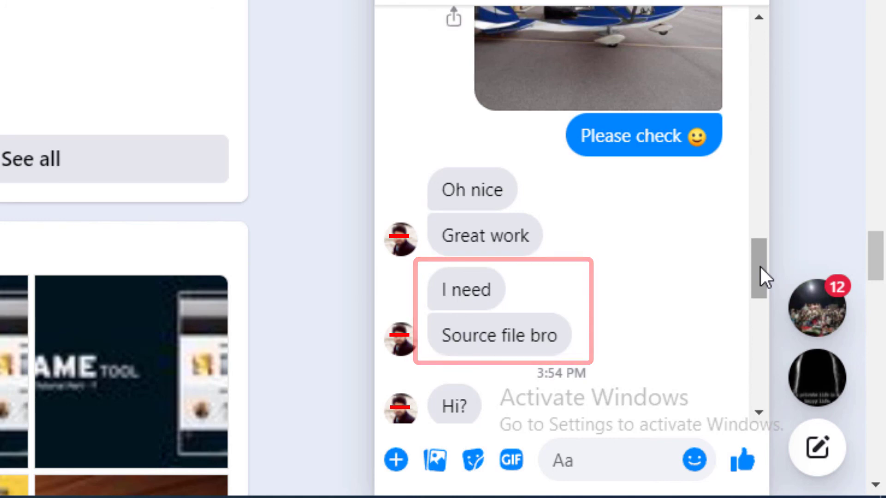
Read through the client's replies about the source file and the payment in the chat.
drag(760, 267, 774, 331)
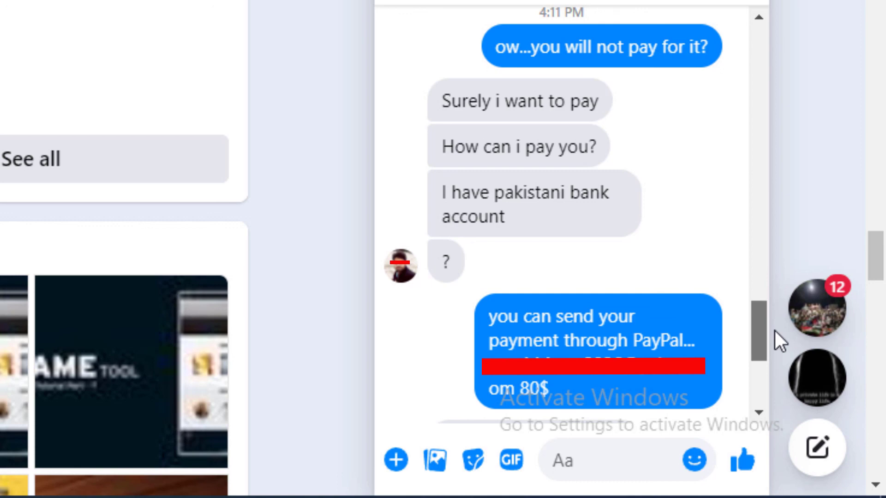
drag(774, 330, 773, 375)
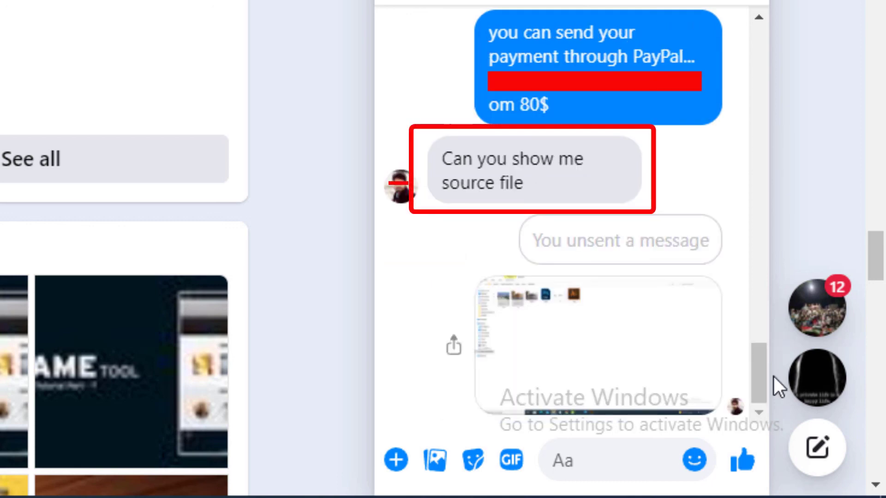